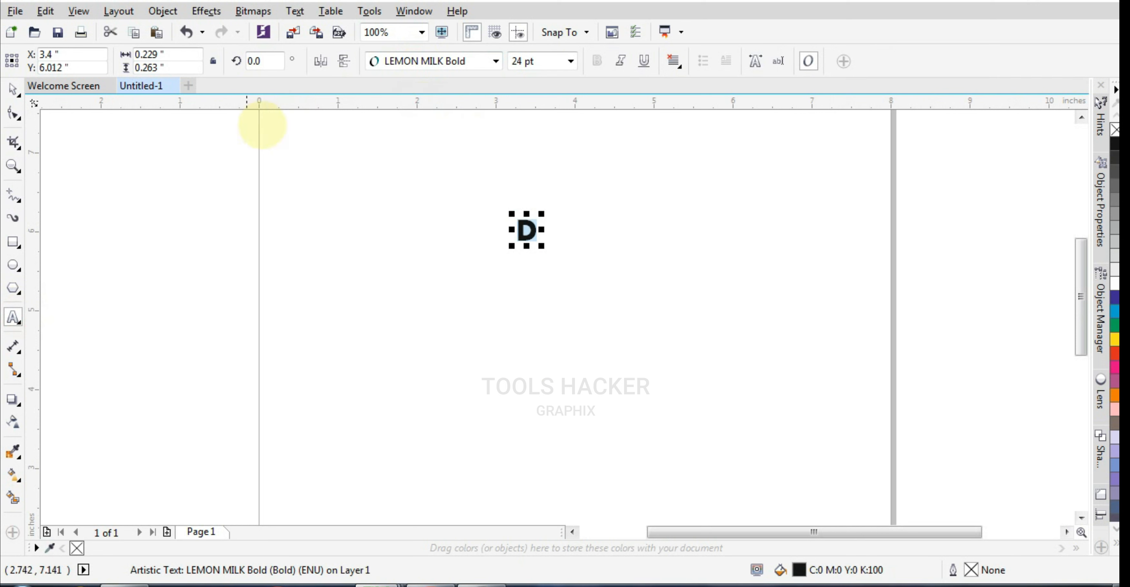
# Enlarge the letter D to about 1.29 by 1.48 inches and center it at about X 3.78, Y 5.97 inches
pyautogui.click(13, 89)
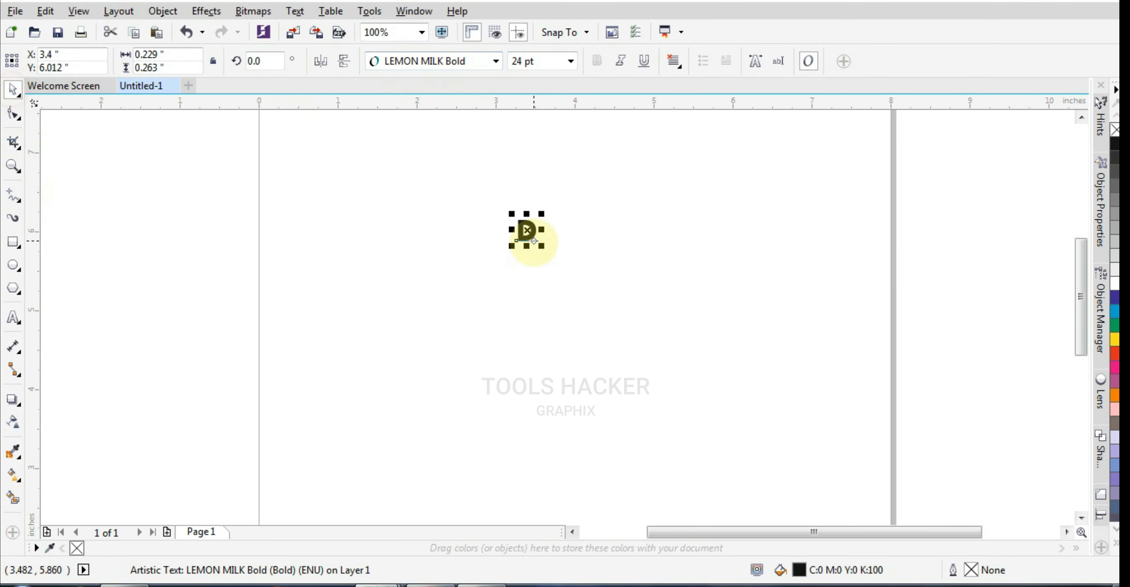
pyautogui.moveTo(543, 248); pyautogui.dragTo(638, 306)
pyautogui.scroll(-2, 632, 305)
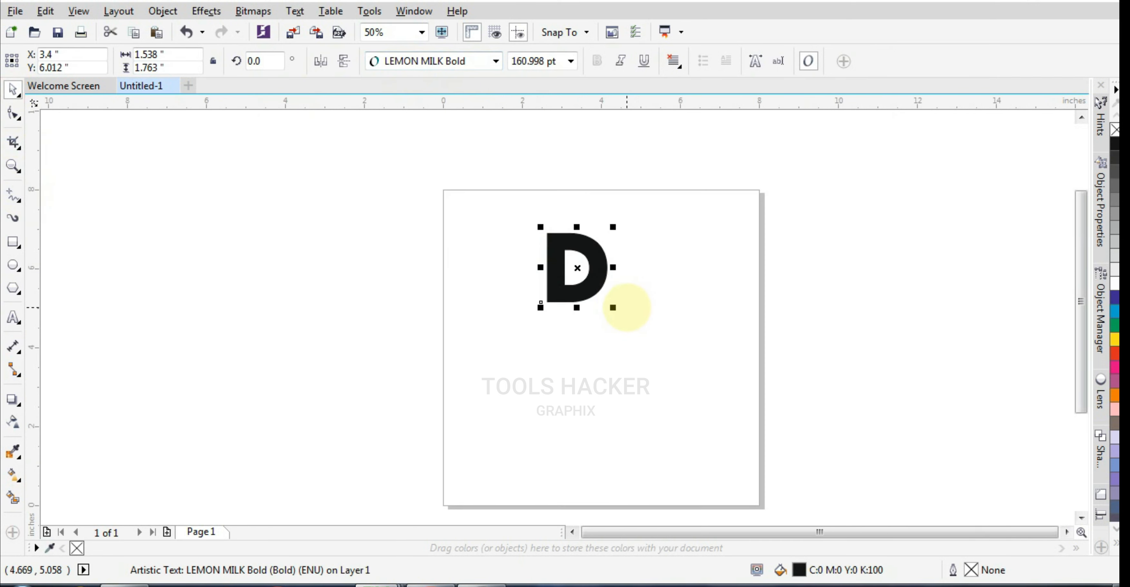
pyautogui.moveTo(606, 270); pyautogui.dragTo(612, 278)
pyautogui.scroll(-1, 613, 288)
pyautogui.scroll(1, 609, 280)
pyautogui.moveTo(632, 320); pyautogui.dragTo(625, 313)
pyautogui.scroll(1, 588, 262)
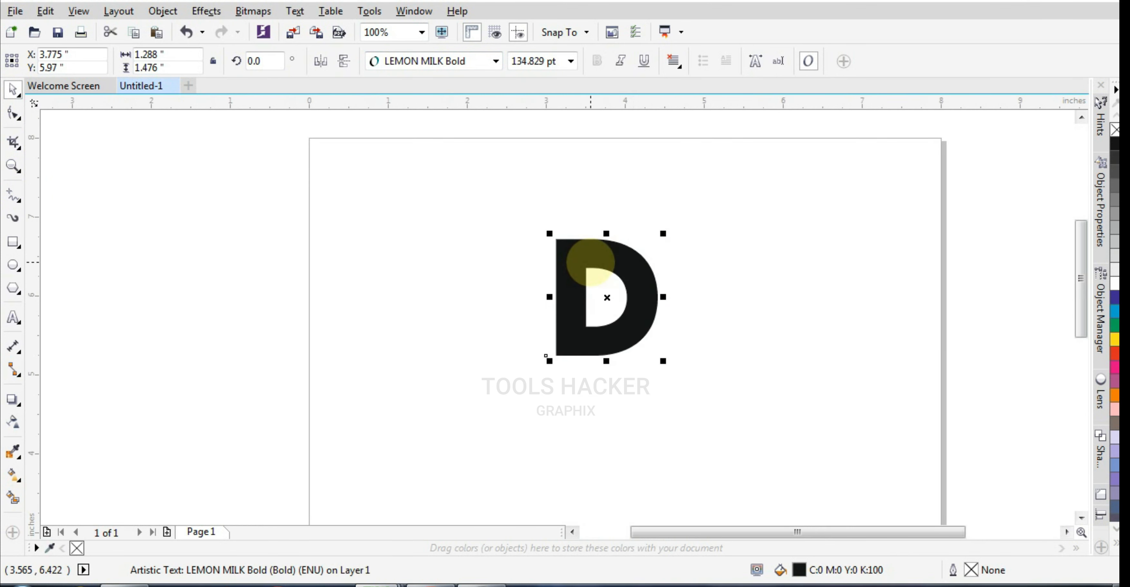
# Convert the letter D from text to an editable curve
pyautogui.scroll(1, 604, 269)
pyautogui.hotkey('ctrl', 'q')
pyautogui.click(719, 248)
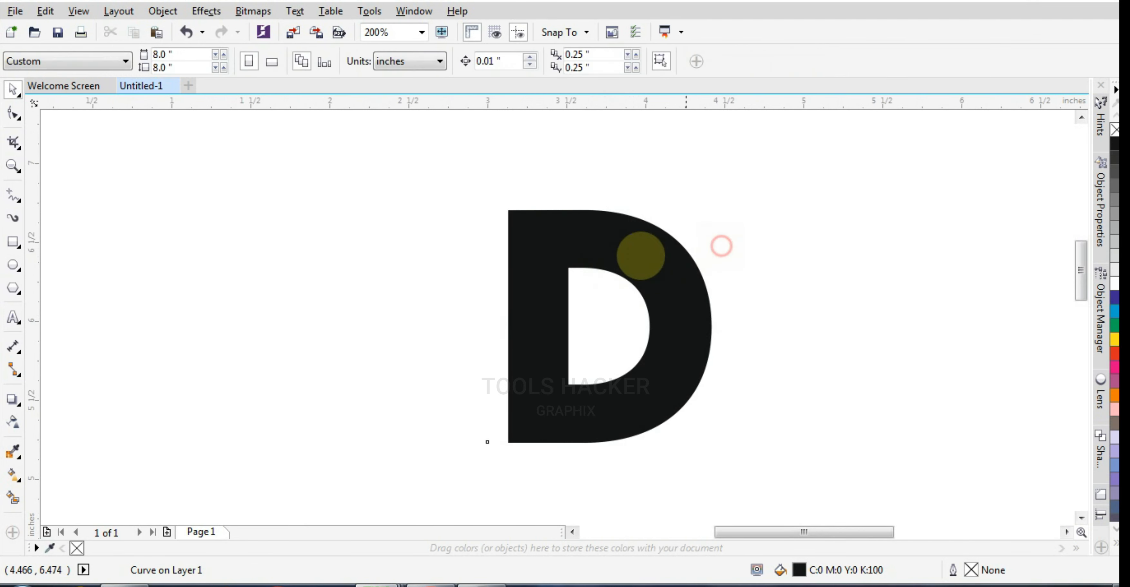
pyautogui.click(525, 233)
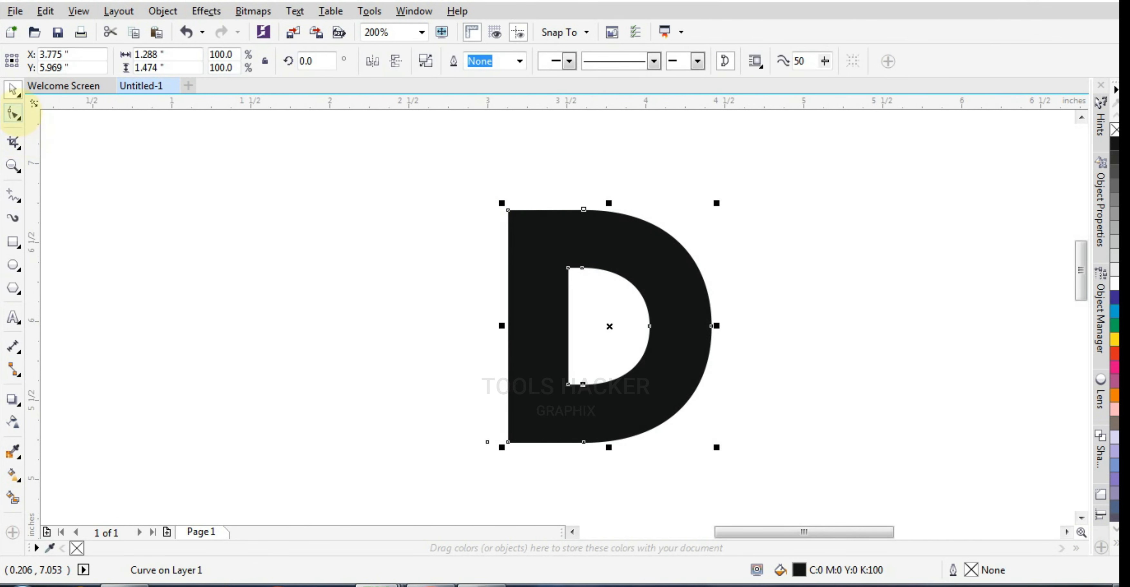
# Widen the D to about 1.61 inches by shifting its outer and inner left-side nodes outward, keeping the stem thickness
pyautogui.click(13, 113)
pyautogui.moveTo(474, 177); pyautogui.dragTo(573, 454)
pyautogui.press('Left')
pyautogui.press('Left')
pyautogui.press('Left')
pyautogui.press('Left')
pyautogui.press('Left')
pyautogui.press('Left')
pyautogui.press('Left')
pyautogui.press('Left')
pyautogui.press('Left')
pyautogui.press('Left')
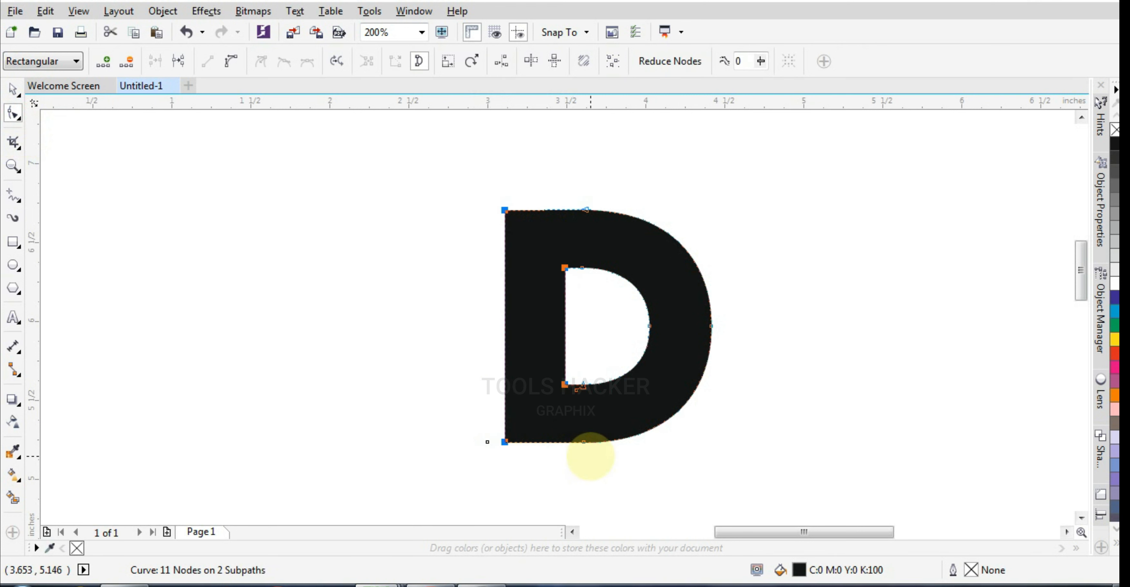
pyautogui.press('Left')
pyautogui.press('Left')
pyautogui.press('Left')
pyautogui.press('Left')
pyautogui.press('Left')
pyautogui.press('Left')
pyautogui.press('Left')
pyautogui.press('Left')
pyautogui.press('Left')
pyautogui.press('Left')
pyautogui.press('Left')
pyautogui.press('Left')
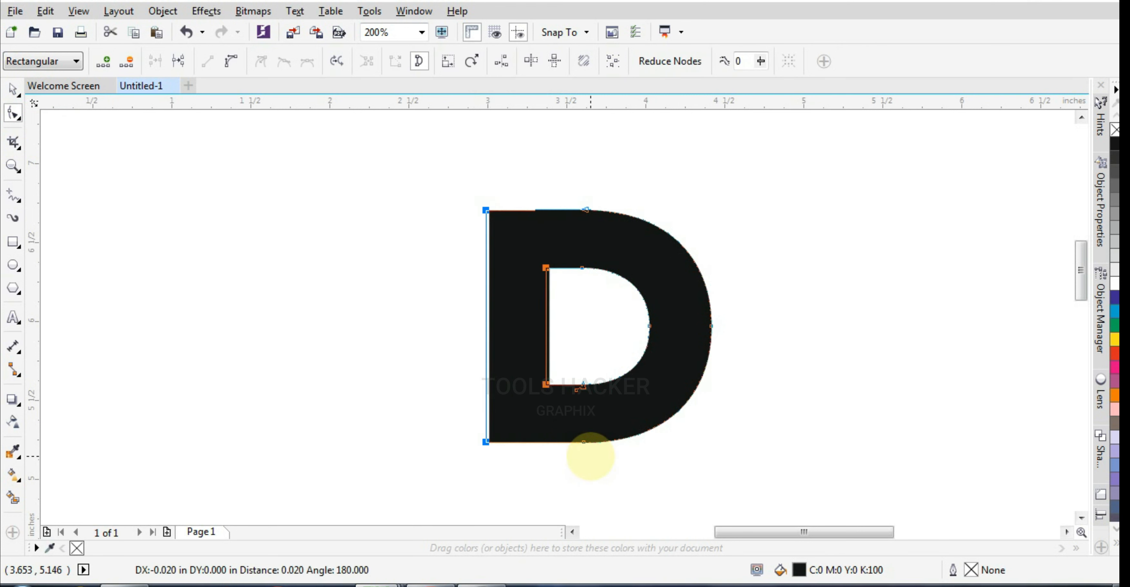
pyautogui.press('Left')
pyautogui.press('Left')
pyautogui.press('Left')
pyautogui.press('Left')
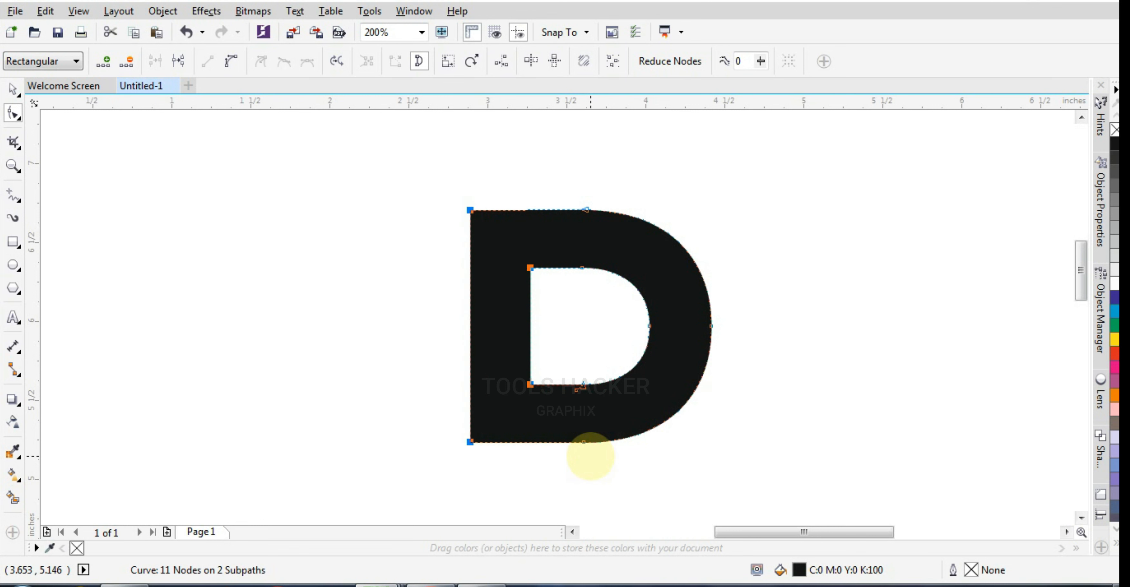
pyautogui.press('Left')
pyautogui.press('Left')
pyautogui.press('Left')
pyautogui.press('Left')
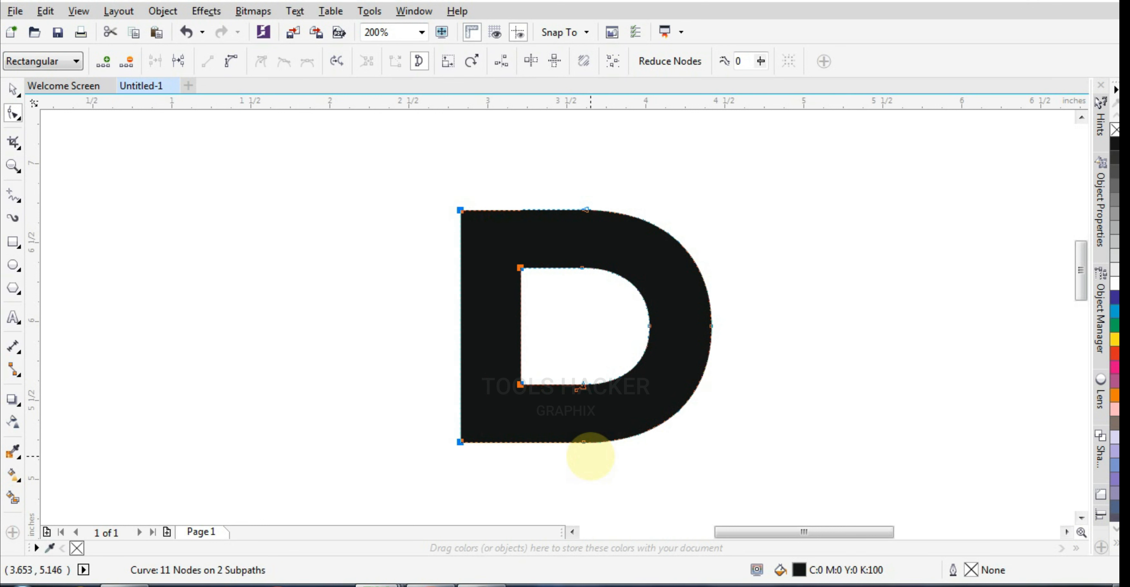
pyautogui.press('Left')
pyautogui.press('Left')
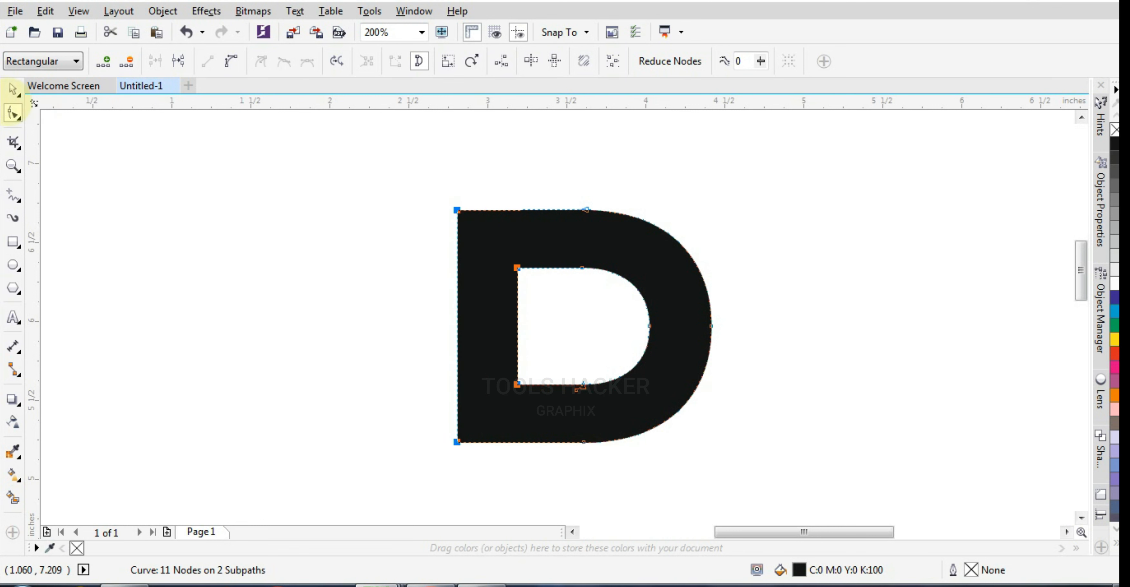
pyautogui.click(11, 89)
pyautogui.click(492, 241)
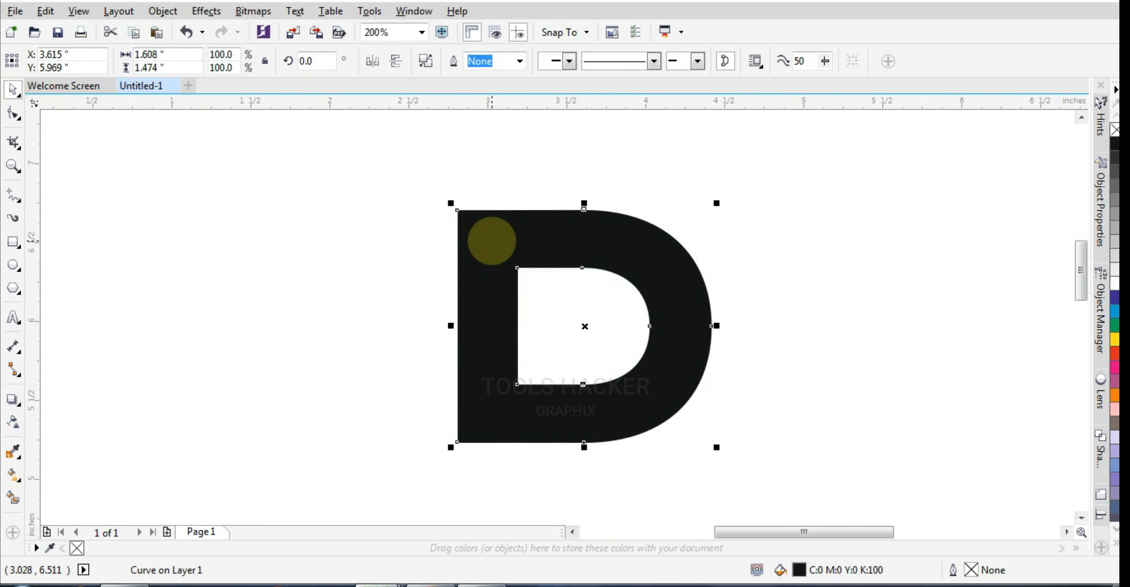
pyautogui.click(109, 463)
pyautogui.click(480, 412)
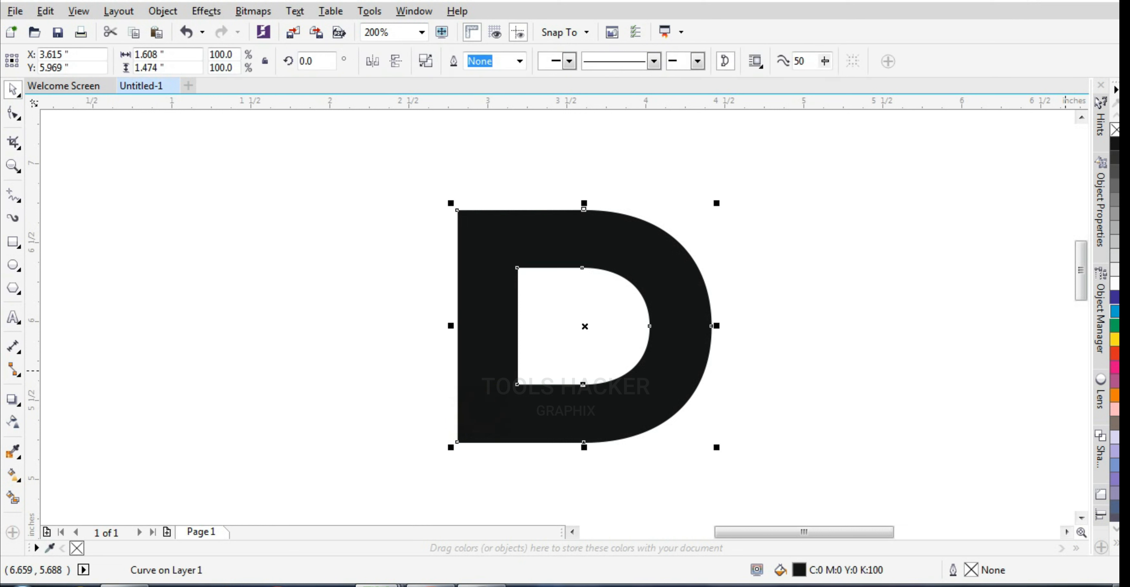
pyautogui.click(838, 353)
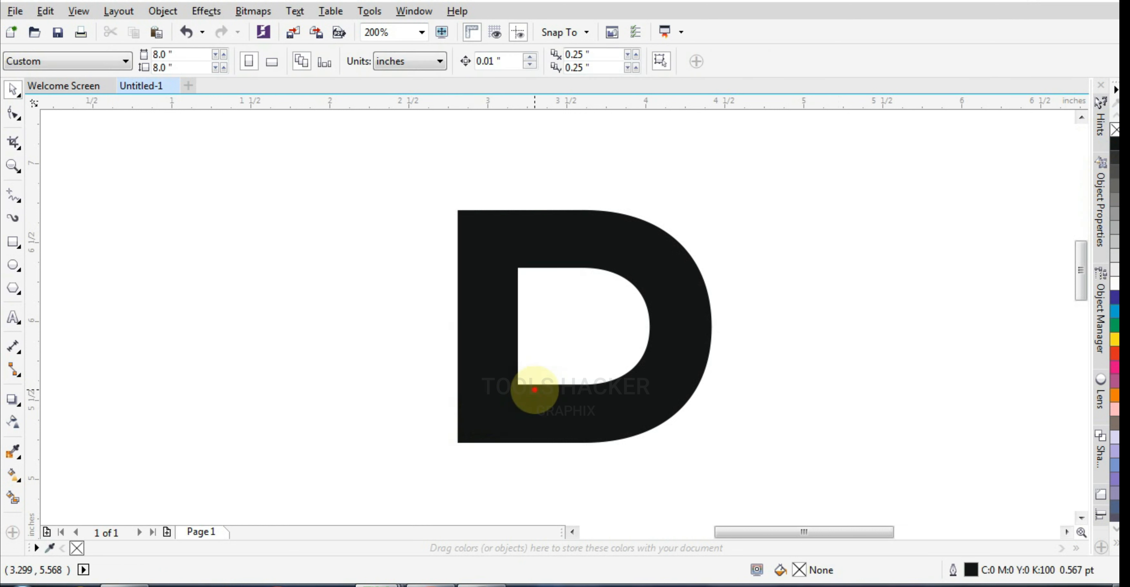
# Create a blue (R0 G0 B255) shape filling the D's inner opening with Smart Fill
pyautogui.click(532, 389)
pyautogui.click(14, 475)
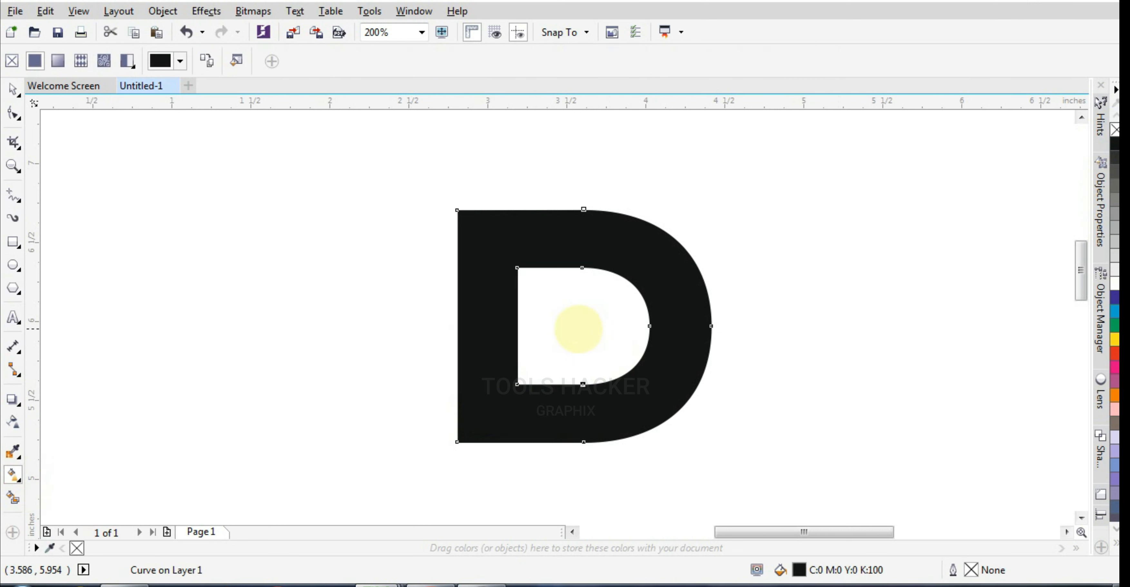
pyautogui.click(578, 329)
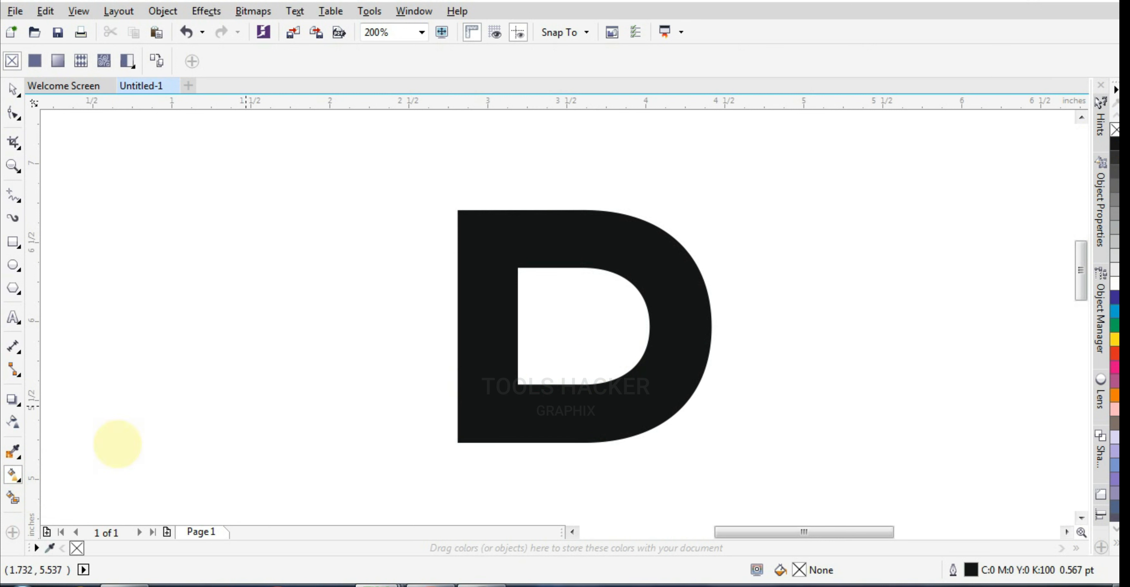
pyautogui.click(13, 498)
pyautogui.click(565, 334)
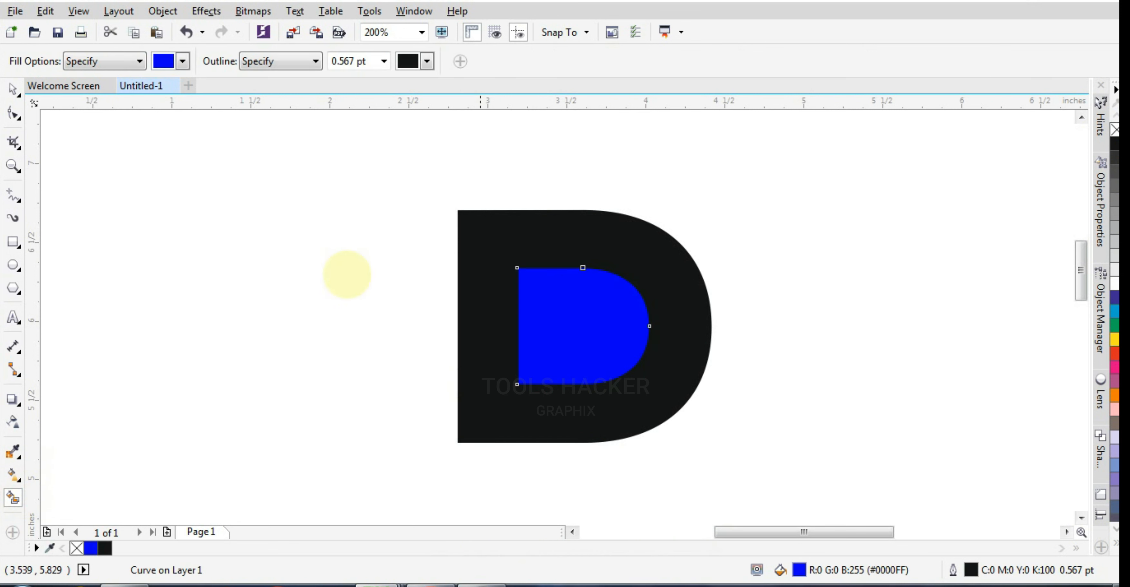
# Duplicate the blue inner shape in place and fill the copy with red (C0 M100 Y100 K0)
pyautogui.click(12, 90)
pyautogui.click(584, 326)
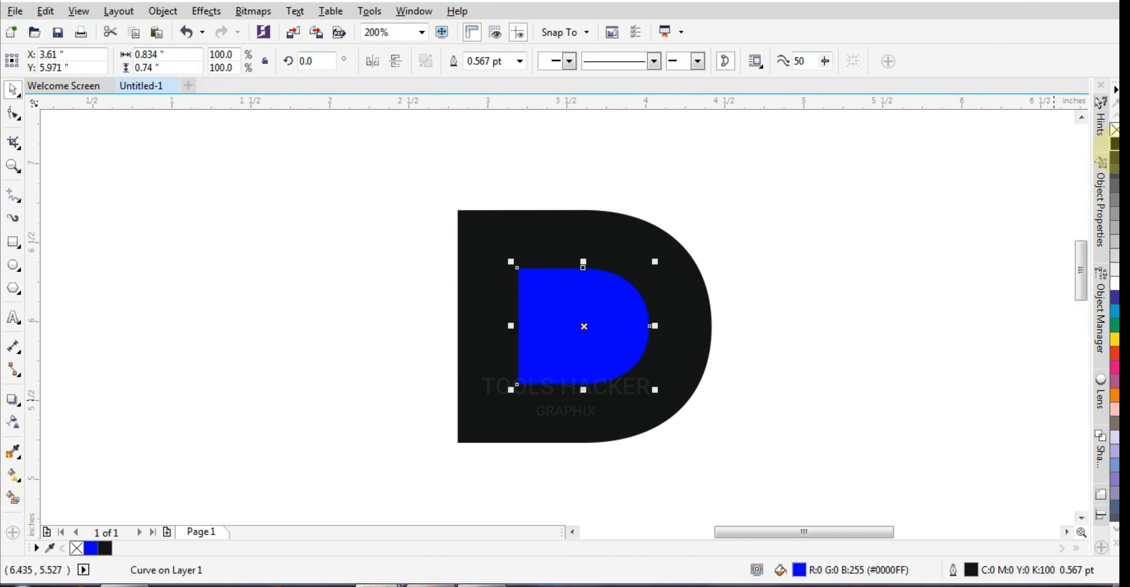
pyautogui.click(1114, 143)
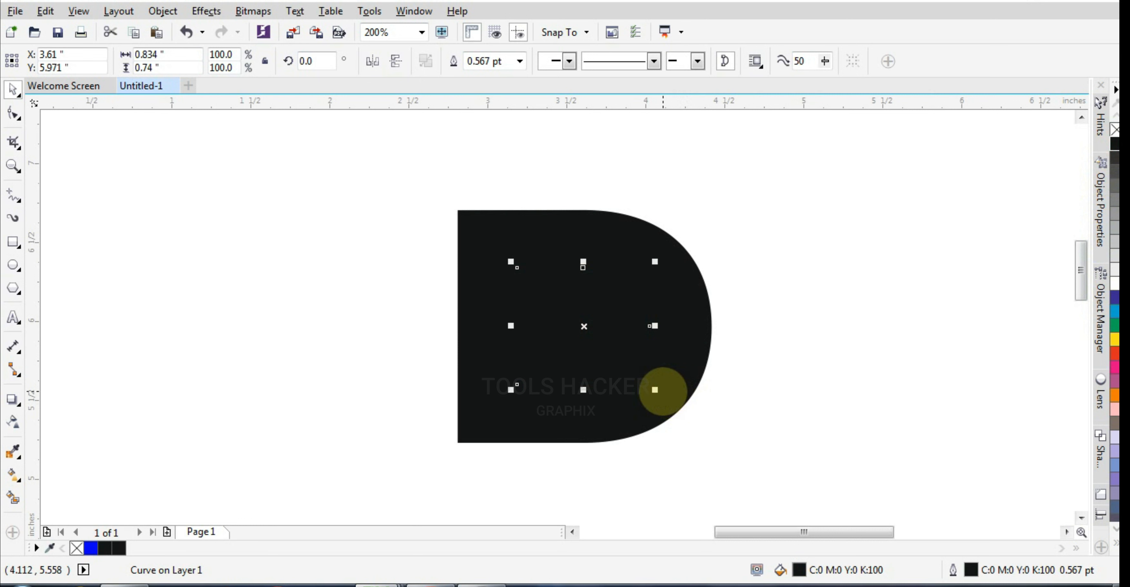
pyautogui.click(1115, 352)
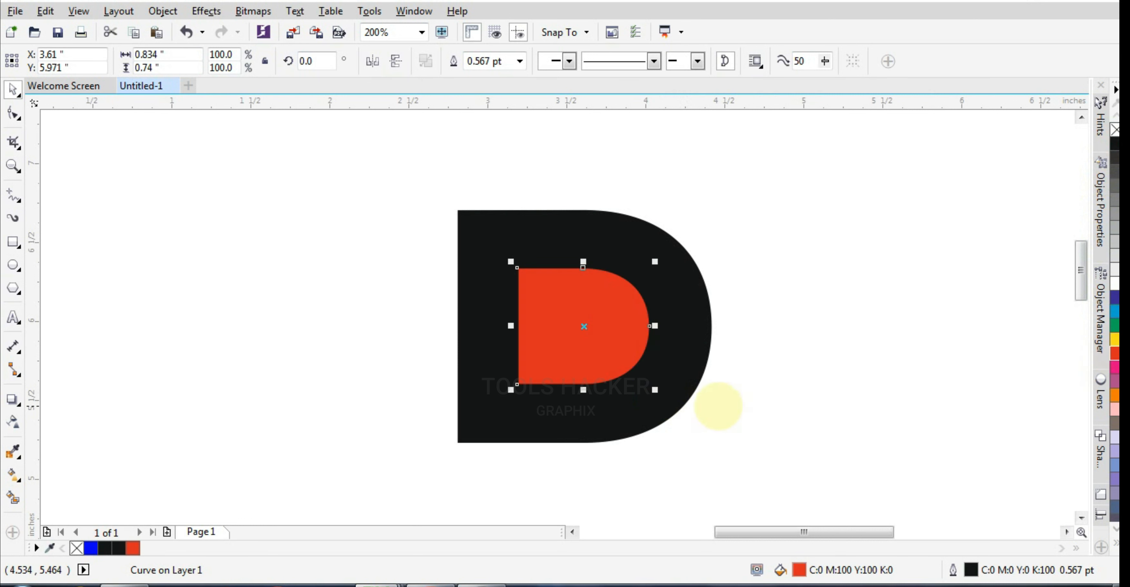
# Enlarge the red copy to about 1.18 by 1.05 inches over the D's lower-right part, and remove the outlines of the blue and red shapes
pyautogui.moveTo(655, 390); pyautogui.dragTo(687, 422)
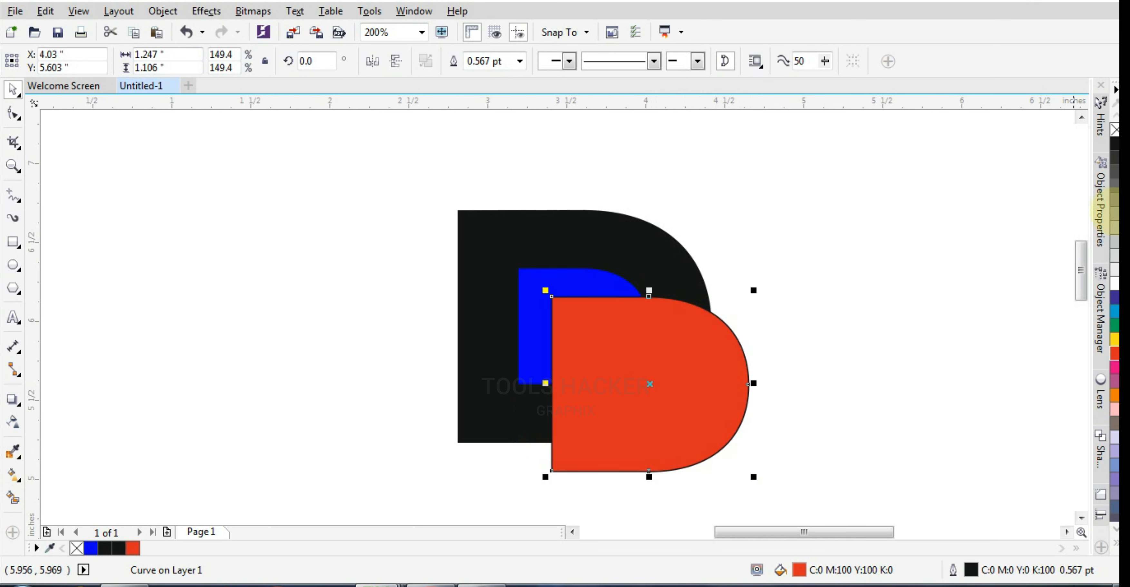
pyautogui.click(575, 293)
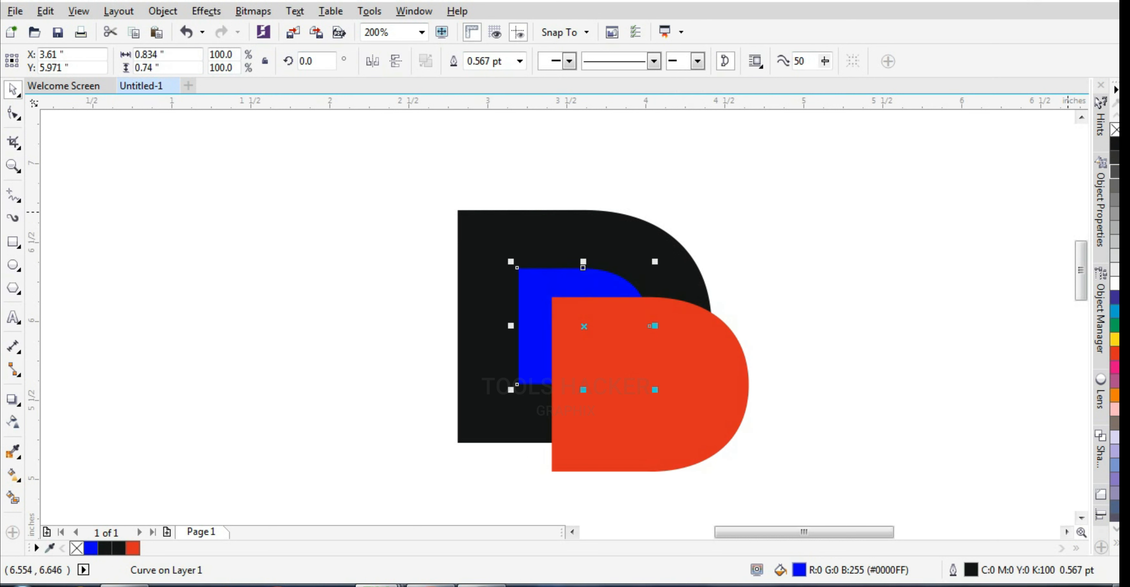
pyautogui.click(724, 448)
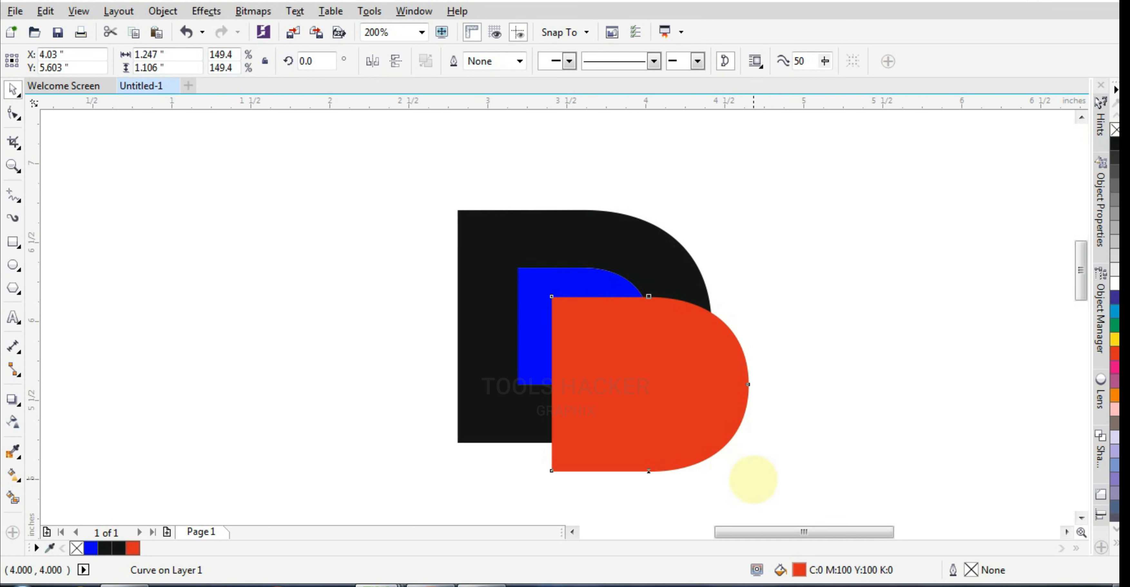
pyautogui.moveTo(754, 479); pyautogui.dragTo(749, 477)
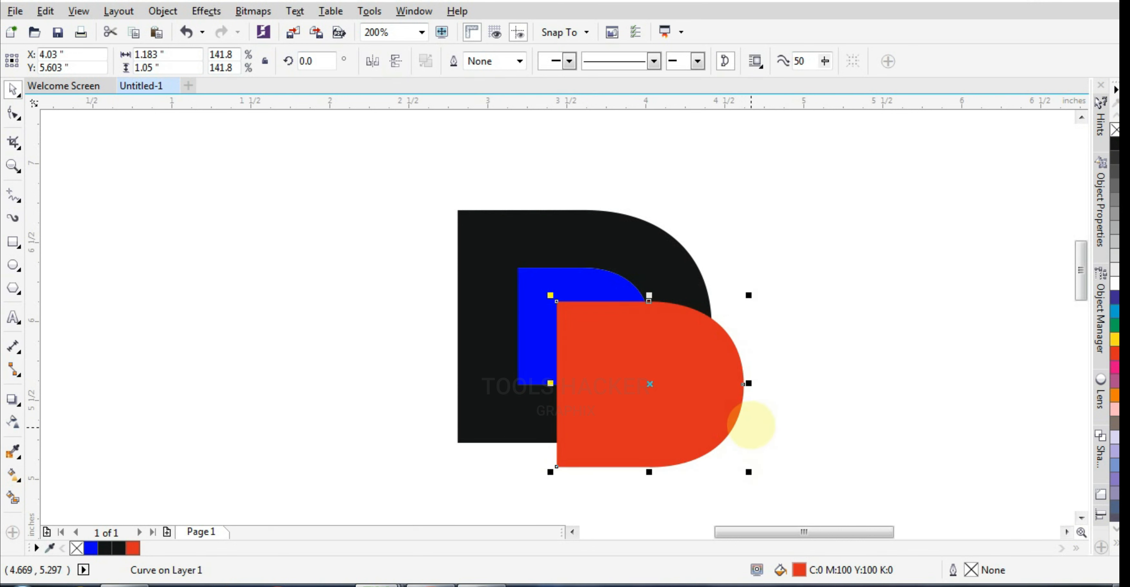
pyautogui.click(762, 399)
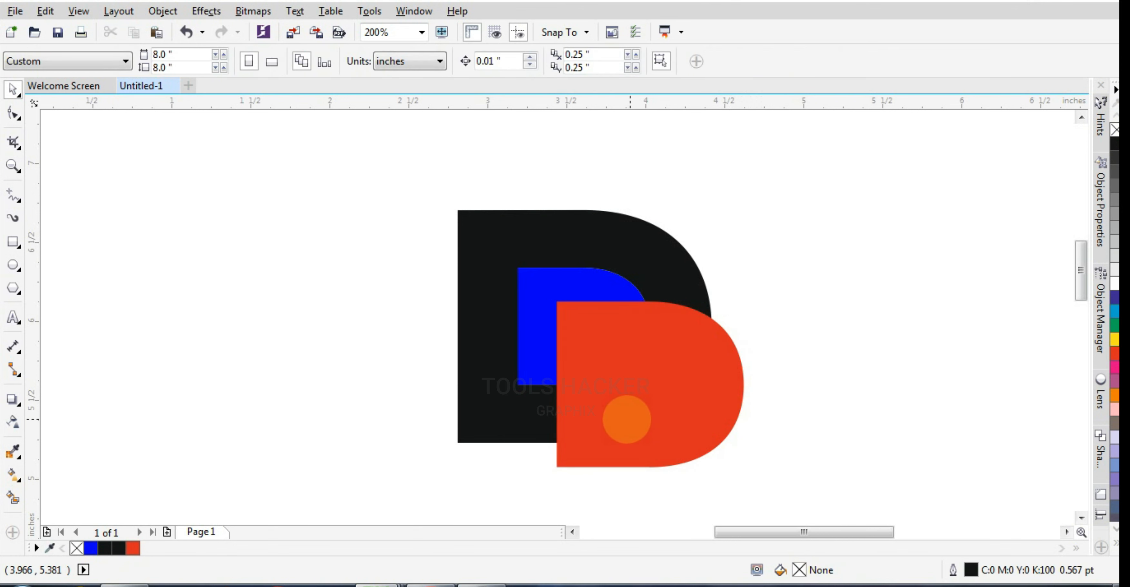
# Draw a closed four-sided shape joining the blue shape's lower-left corner and curved edge to the red shape's curved upper edge and lower-left corner
pyautogui.click(610, 353)
pyautogui.scroll(2, 606, 356)
pyautogui.click(469, 346)
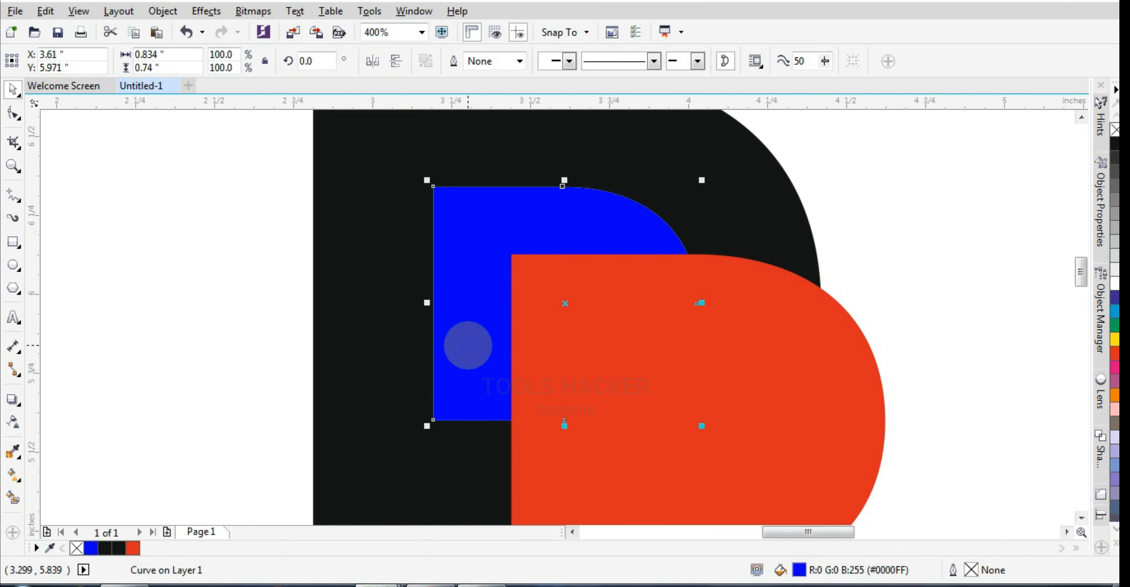
pyautogui.scroll(2, 424, 353)
pyautogui.scroll(-4, 467, 365)
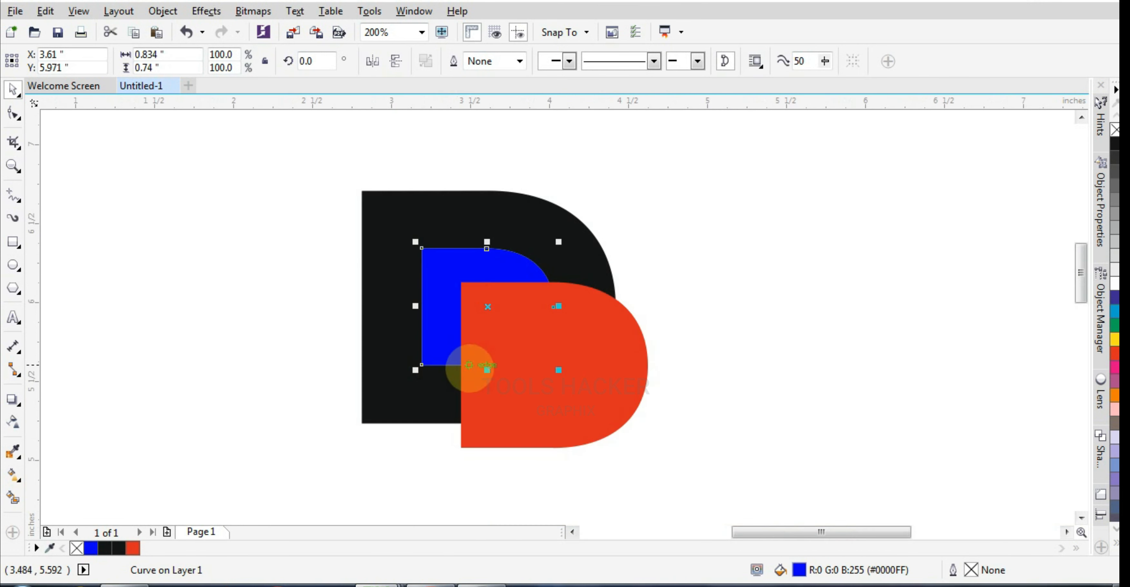
pyautogui.click(12, 196)
pyautogui.scroll(1, 422, 357)
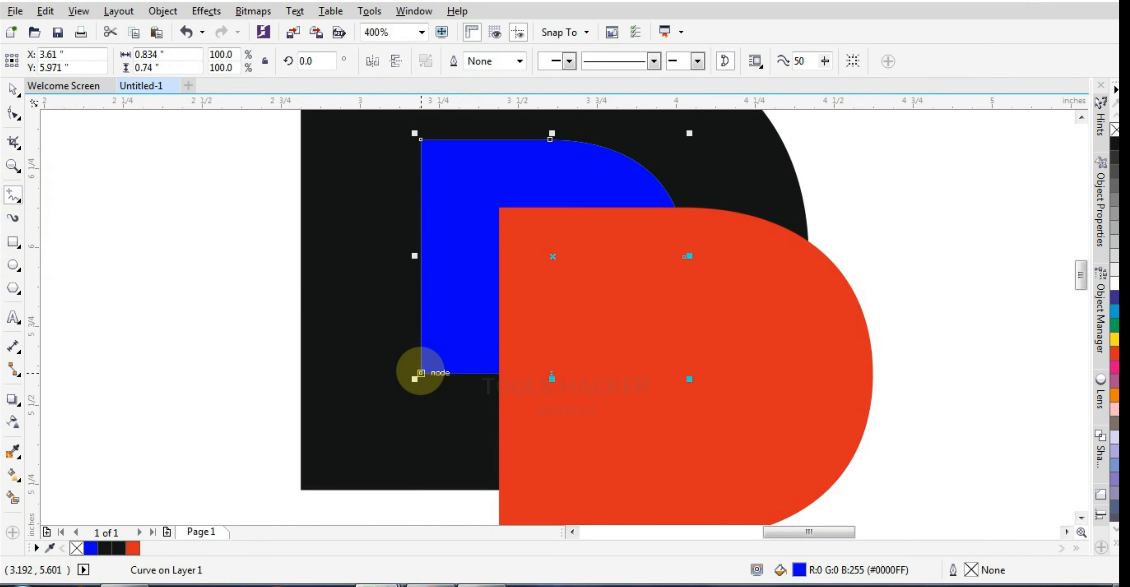
pyautogui.click(421, 373)
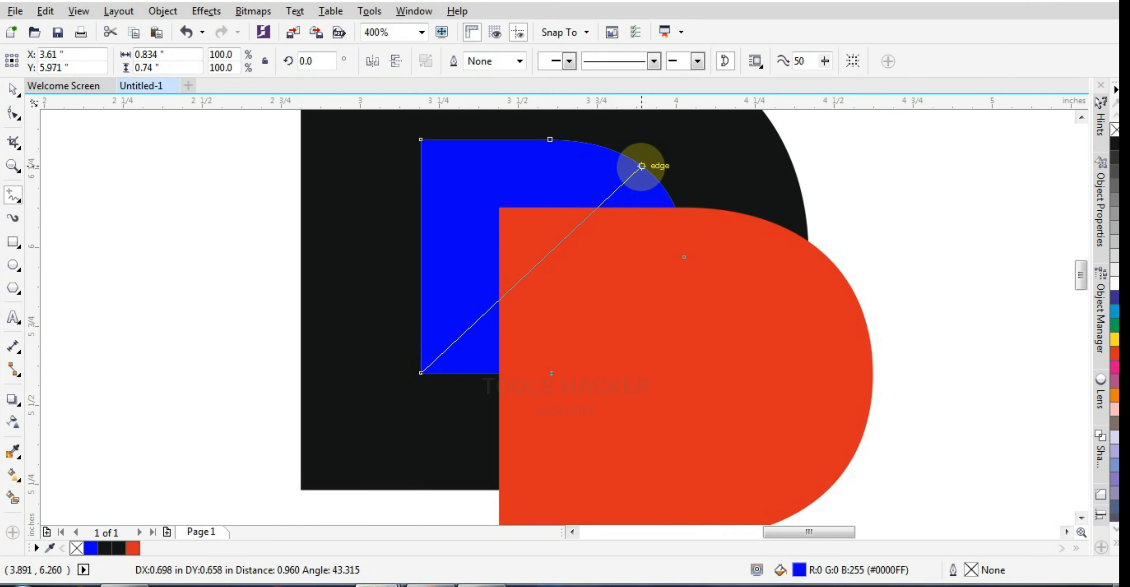
pyautogui.click(642, 166)
pyautogui.click(641, 166)
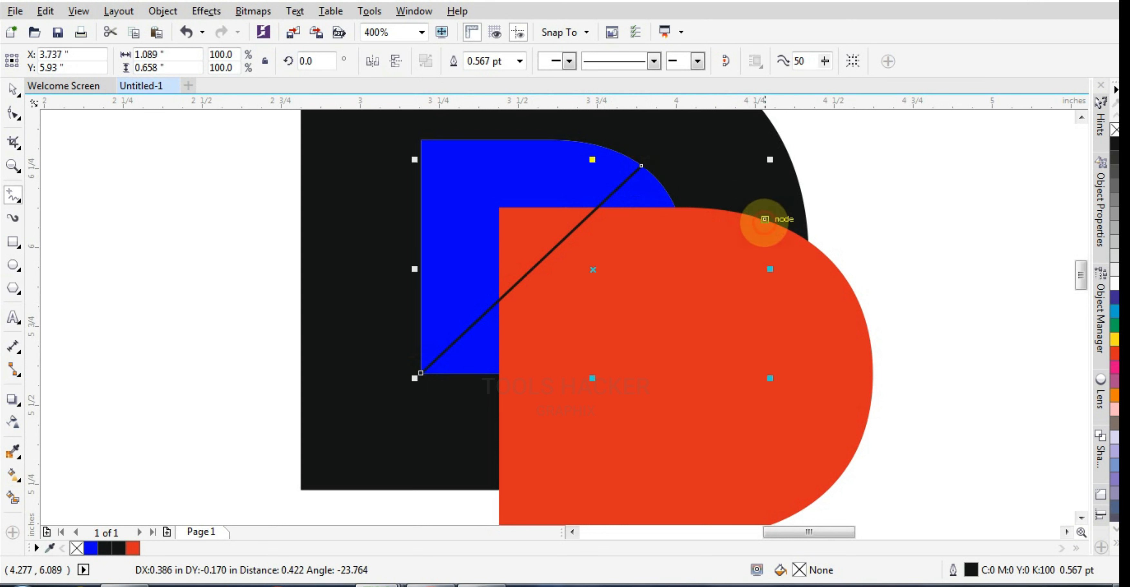
pyautogui.click(765, 219)
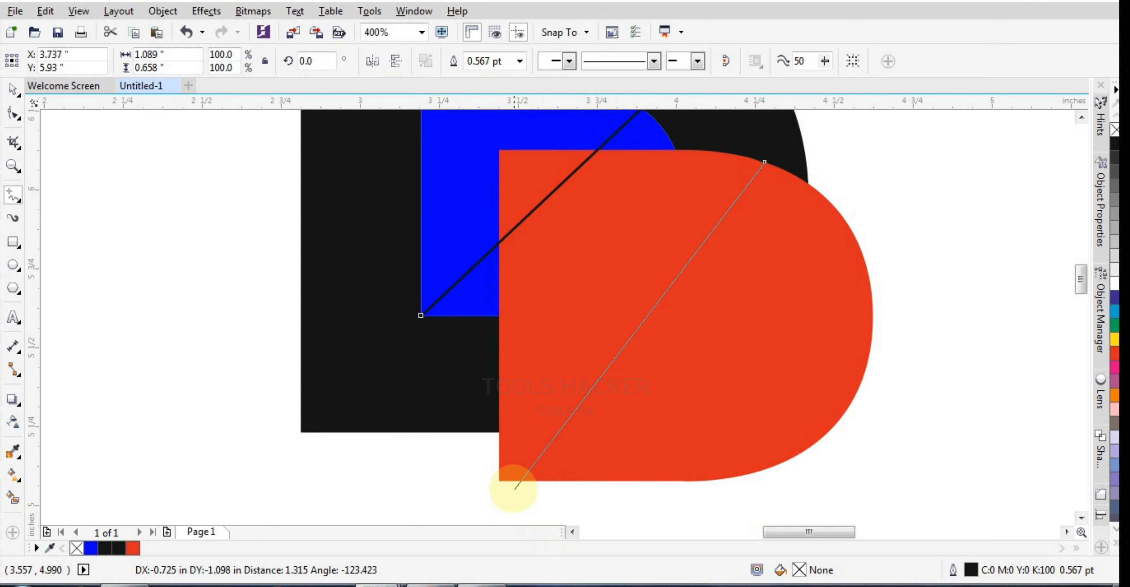
pyautogui.click(500, 481)
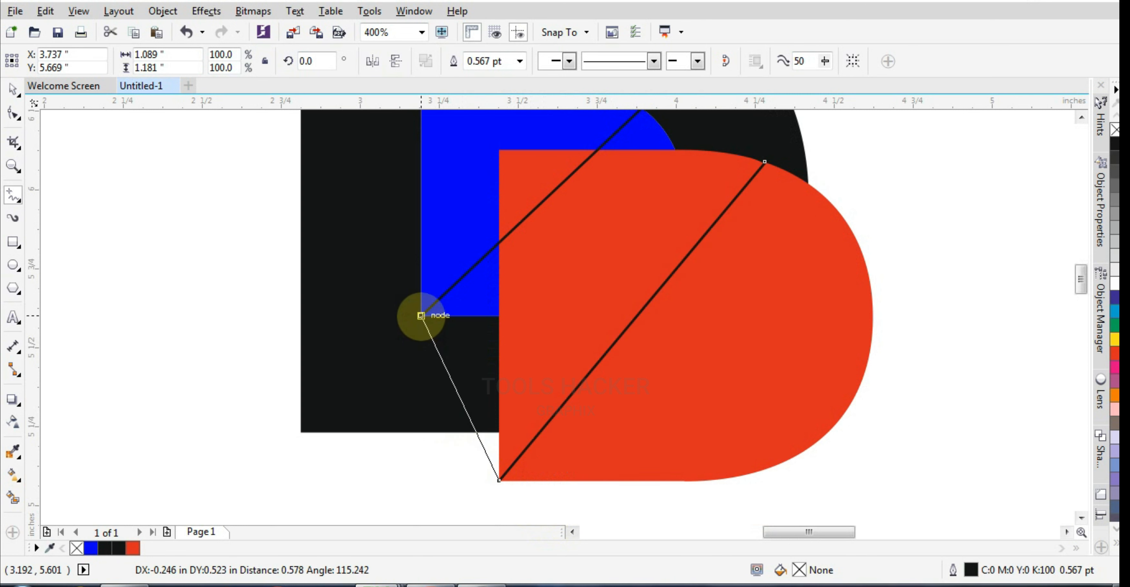
pyautogui.click(421, 316)
pyautogui.scroll(-1, 535, 361)
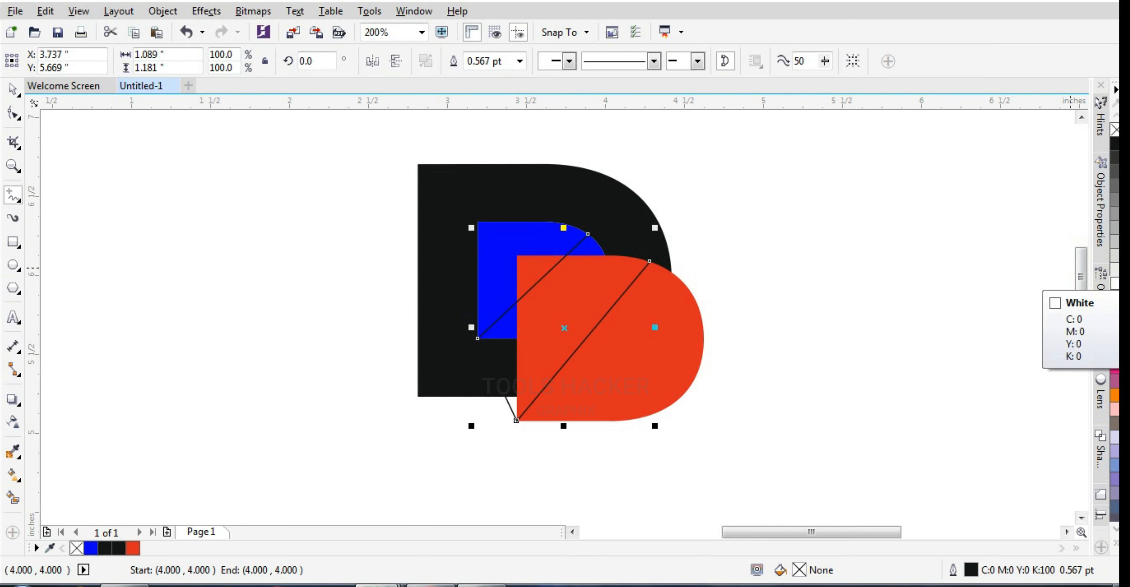
# Fill the four-sided connecting shape with light gray (C0 M0 Y0 K30) and remove its outline
pyautogui.click(1115, 225)
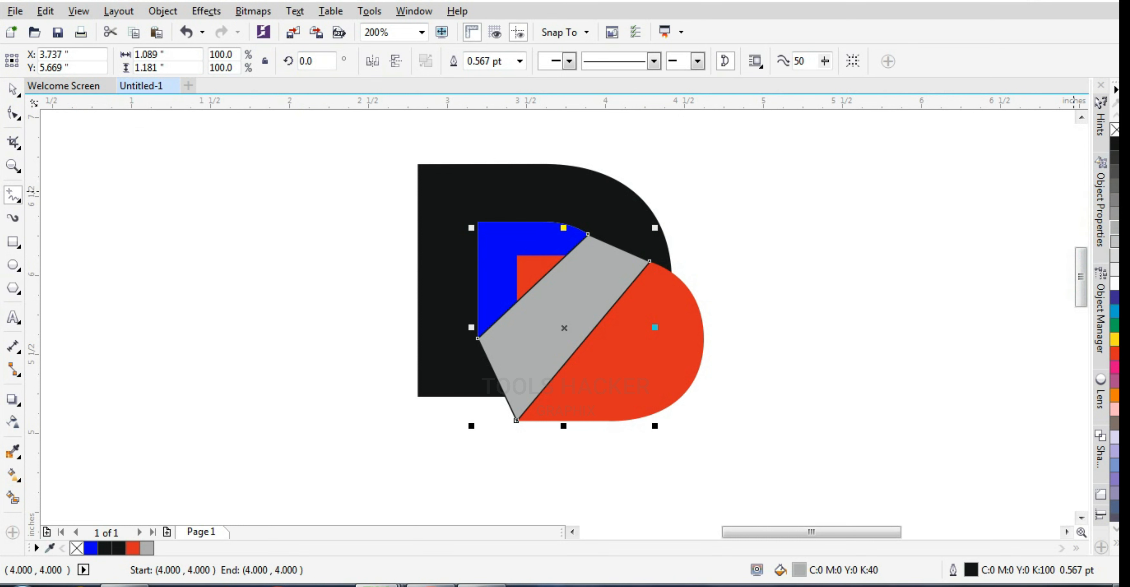
pyautogui.click(1115, 237)
pyautogui.click(247, 240)
pyautogui.click(571, 285)
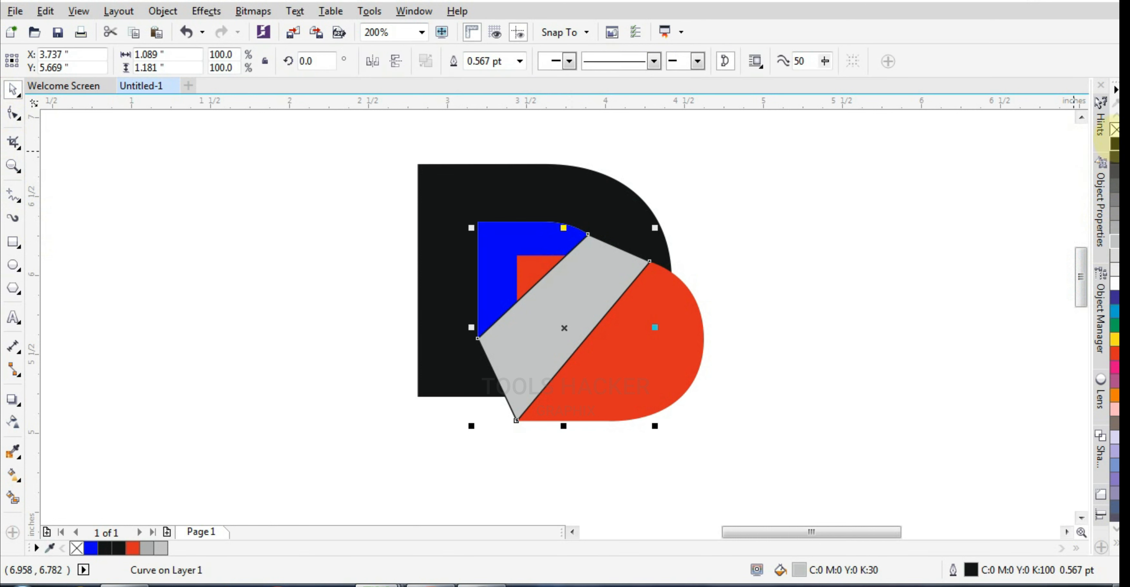
pyautogui.click(770, 309)
# Bring the blue inner shape in front of the gray connecting shape, and keep the red shape in front of everything
pyautogui.click(632, 337)
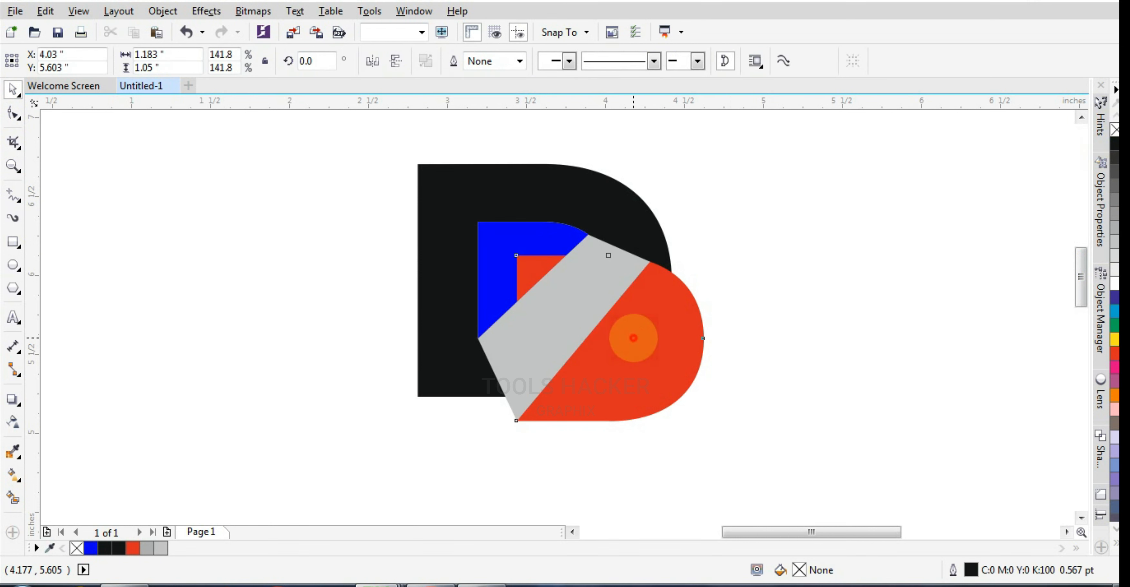
pyautogui.hotkey('shift', 'pageup')
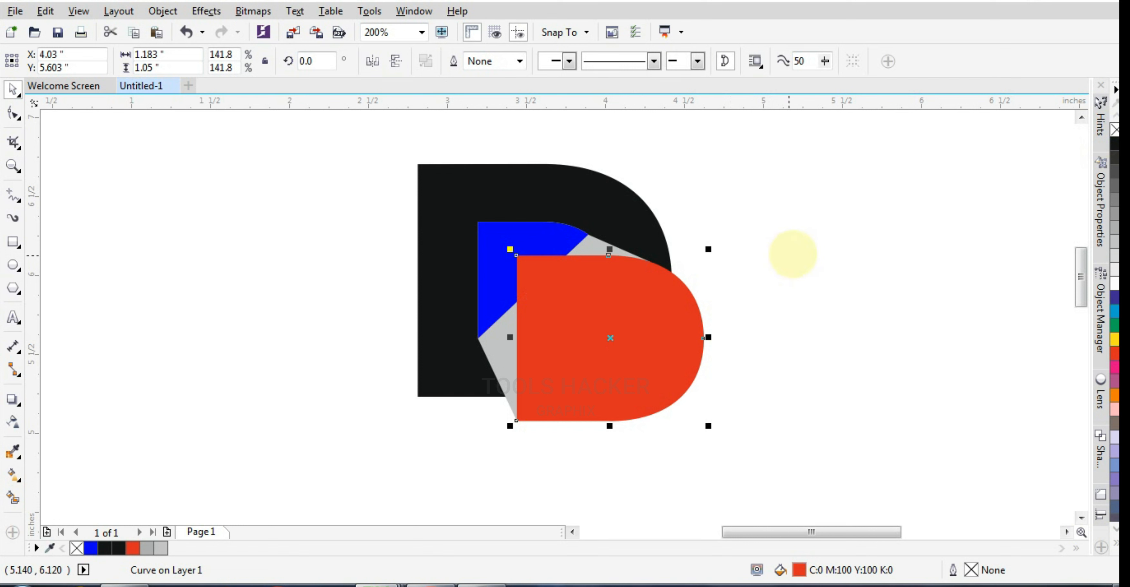
pyautogui.click(793, 252)
pyautogui.click(493, 335)
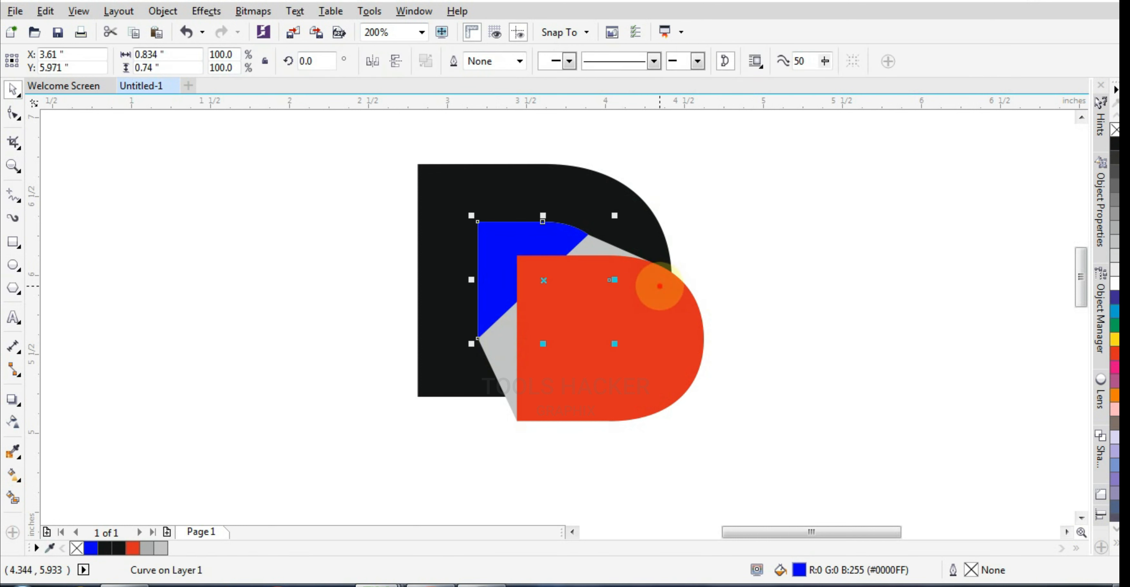
pyautogui.keyDown('shift'); pyautogui.click(661, 285); pyautogui.keyUp('shift')
pyautogui.click(774, 268)
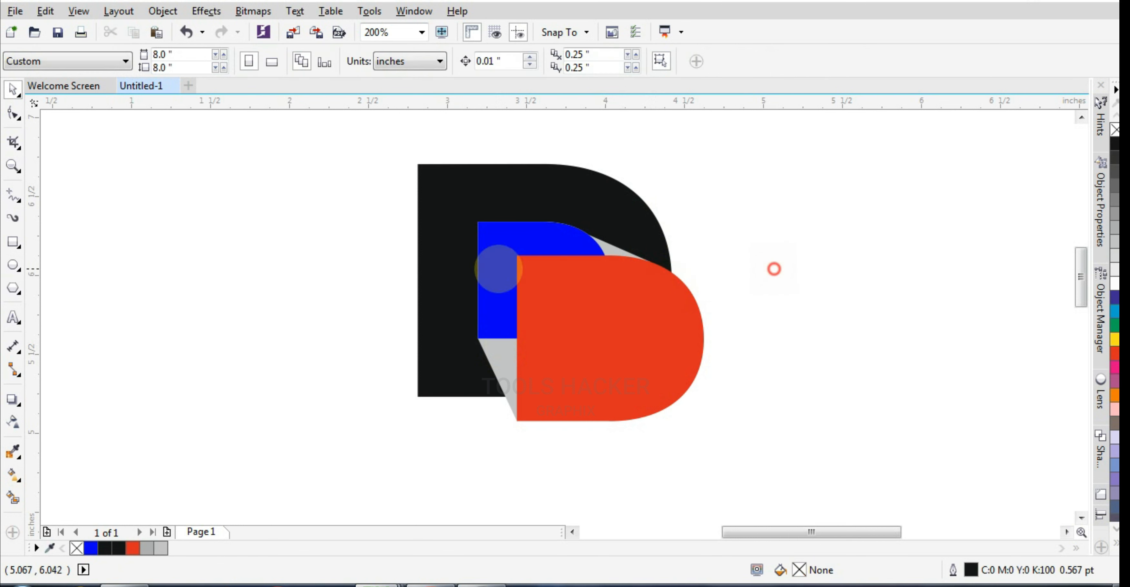
# Trim the gray connecting shape with the blue inner shape, and move the blue shape out beyond the D's left side
pyautogui.click(483, 261)
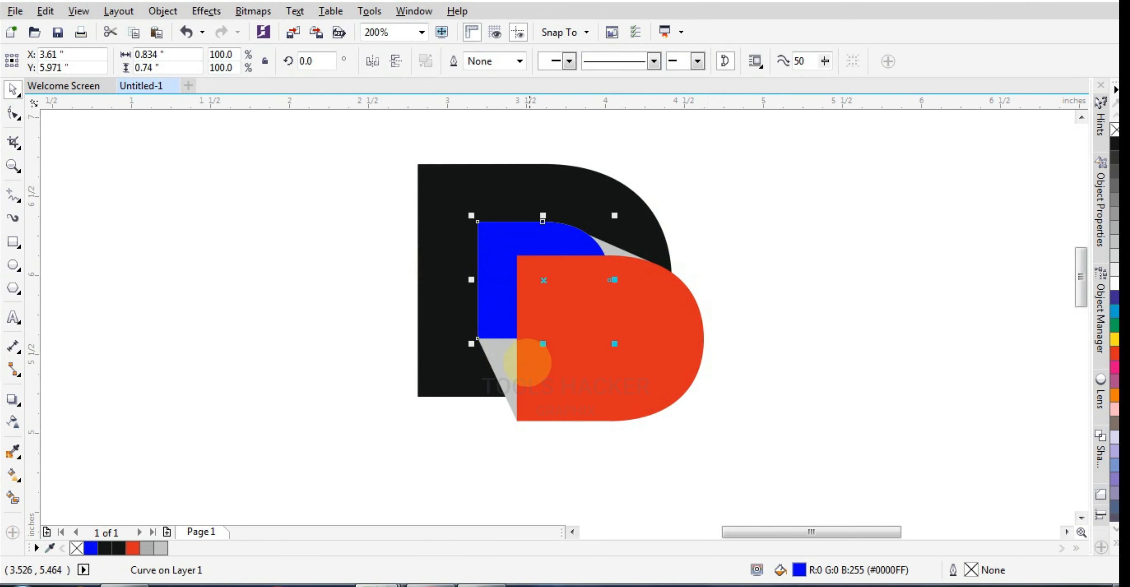
pyautogui.keyDown('shift'); pyautogui.click(498, 374); pyautogui.keyUp('shift')
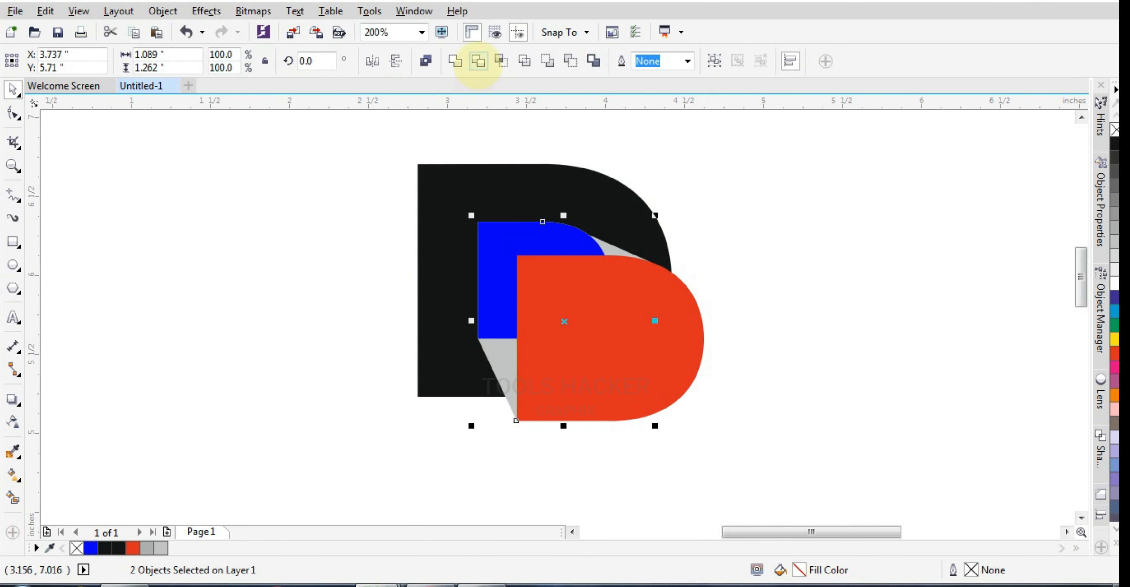
pyautogui.click(478, 60)
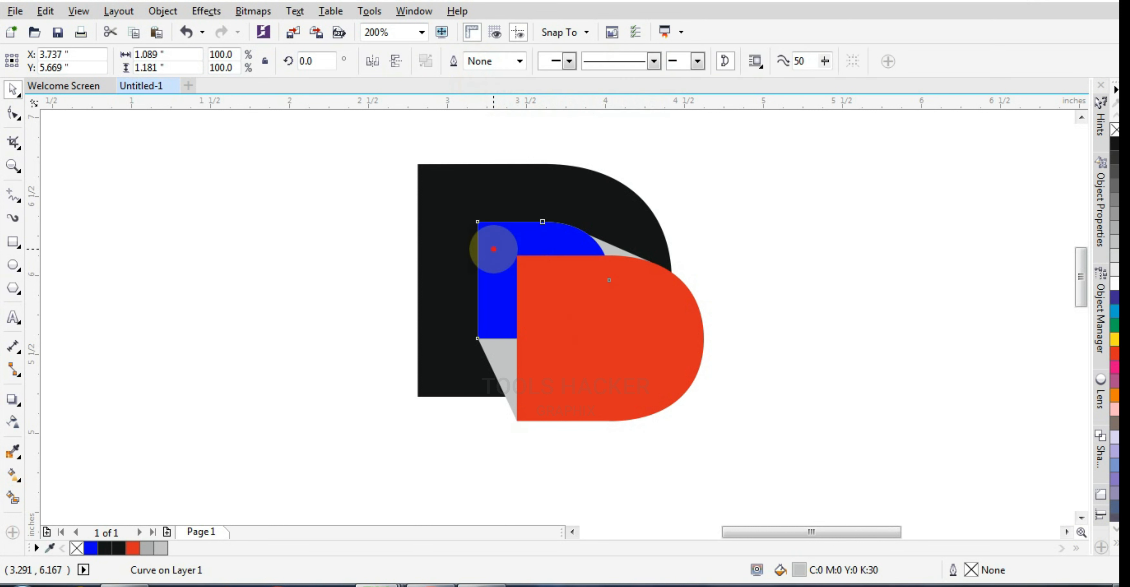
pyautogui.moveTo(510, 246); pyautogui.dragTo(109, 216)
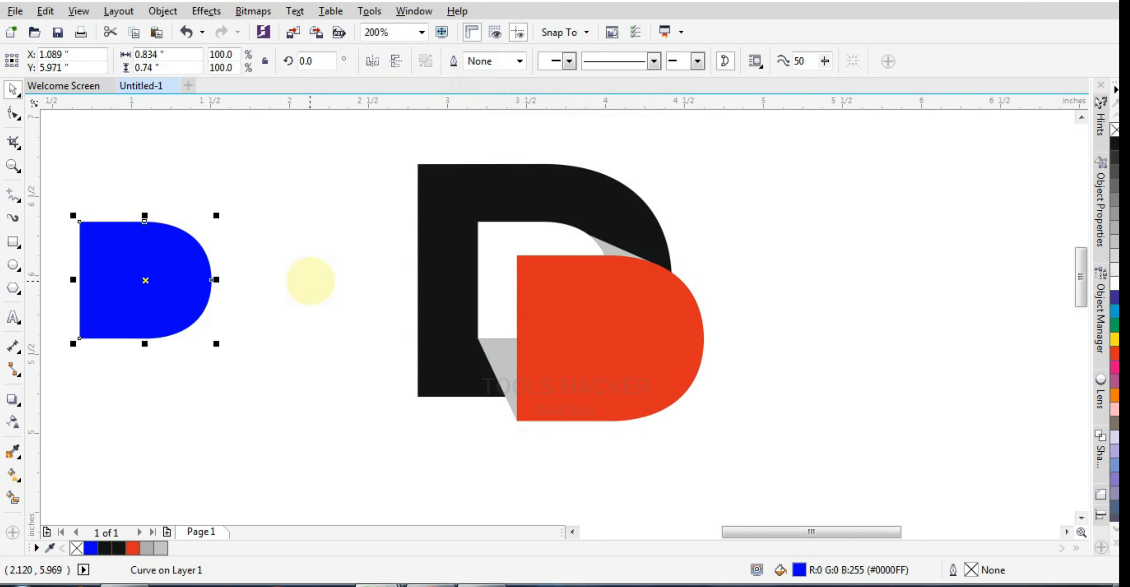
pyautogui.click(310, 280)
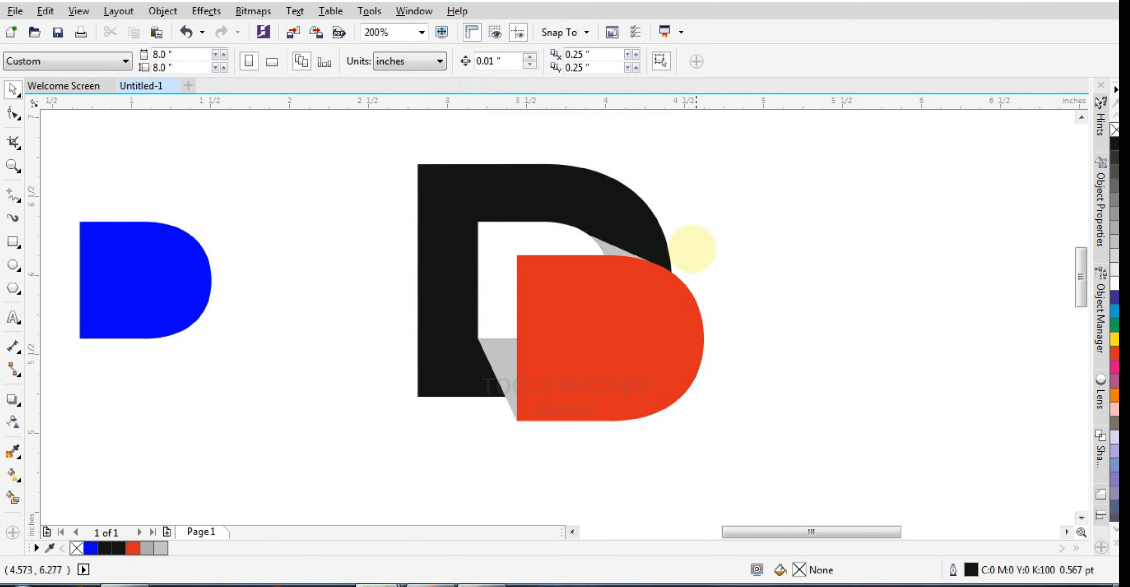
# Fill the red D shape with black
pyautogui.click(671, 279)
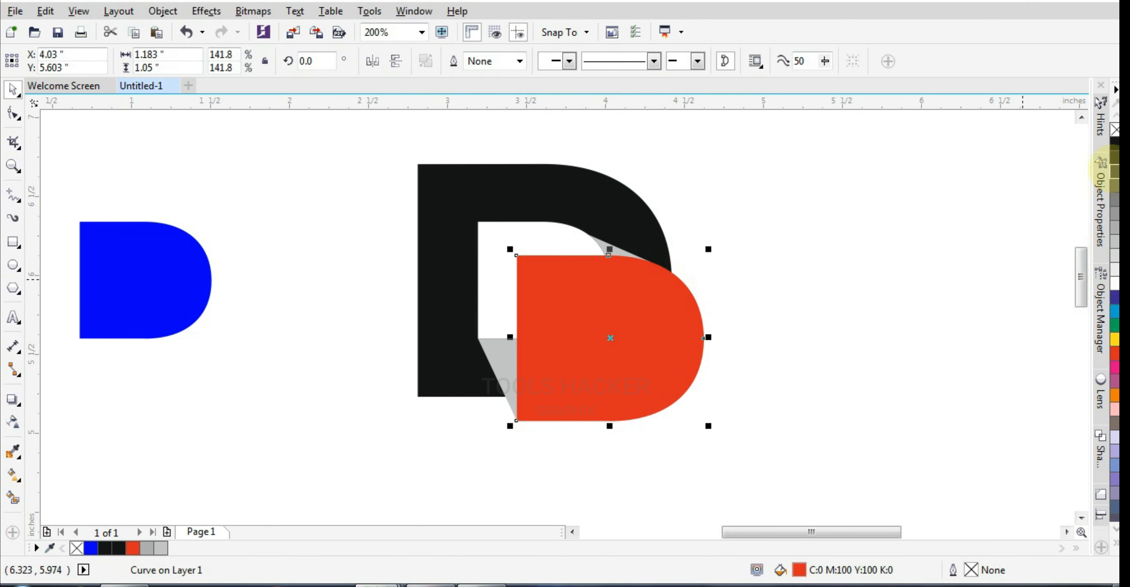
pyautogui.click(1115, 145)
pyautogui.click(911, 279)
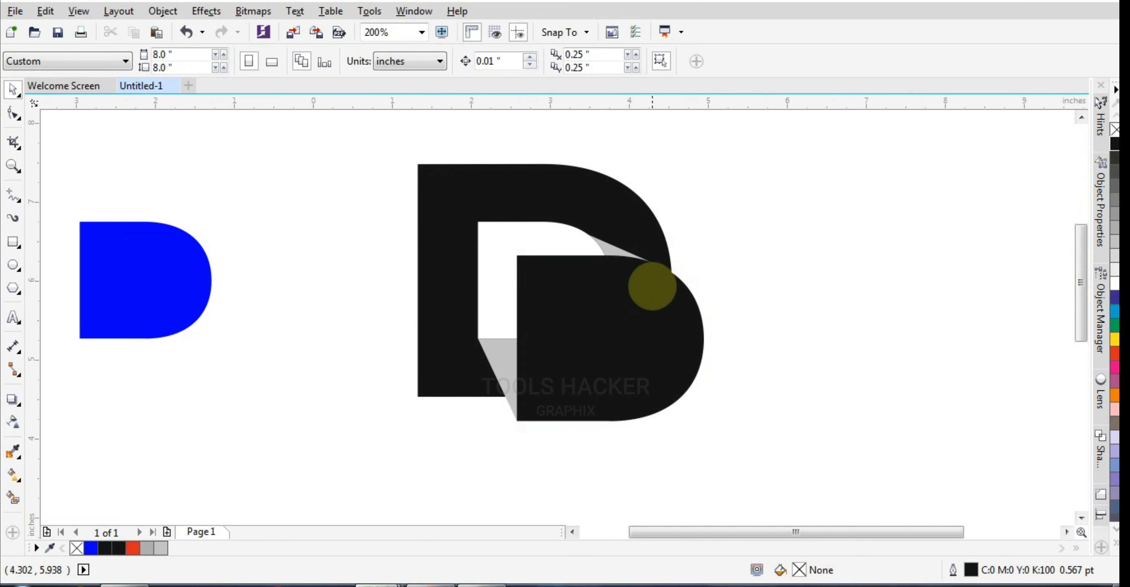
# Fill the connecting shape between the two black D shapes with a darker, medium gray
pyautogui.scroll(-2, 636, 267)
pyautogui.scroll(2, 636, 267)
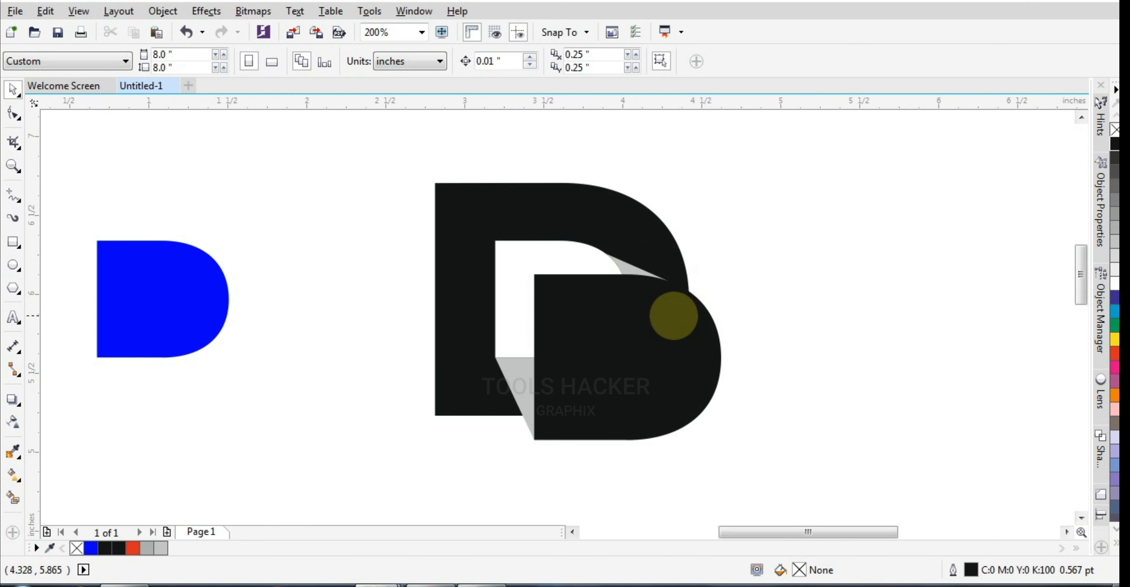
pyautogui.click(523, 369)
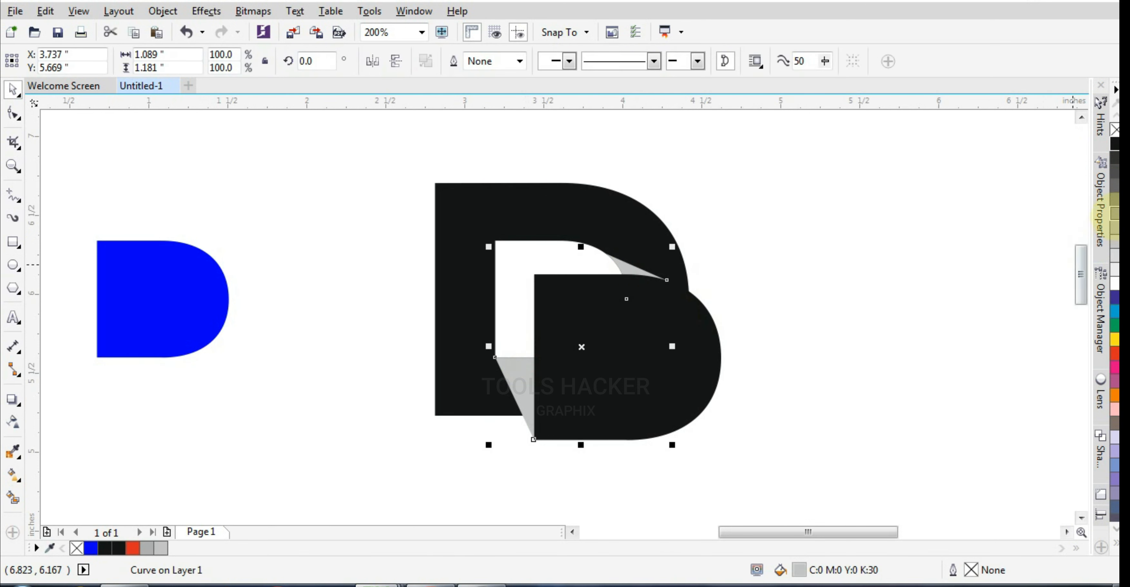
pyautogui.click(932, 268)
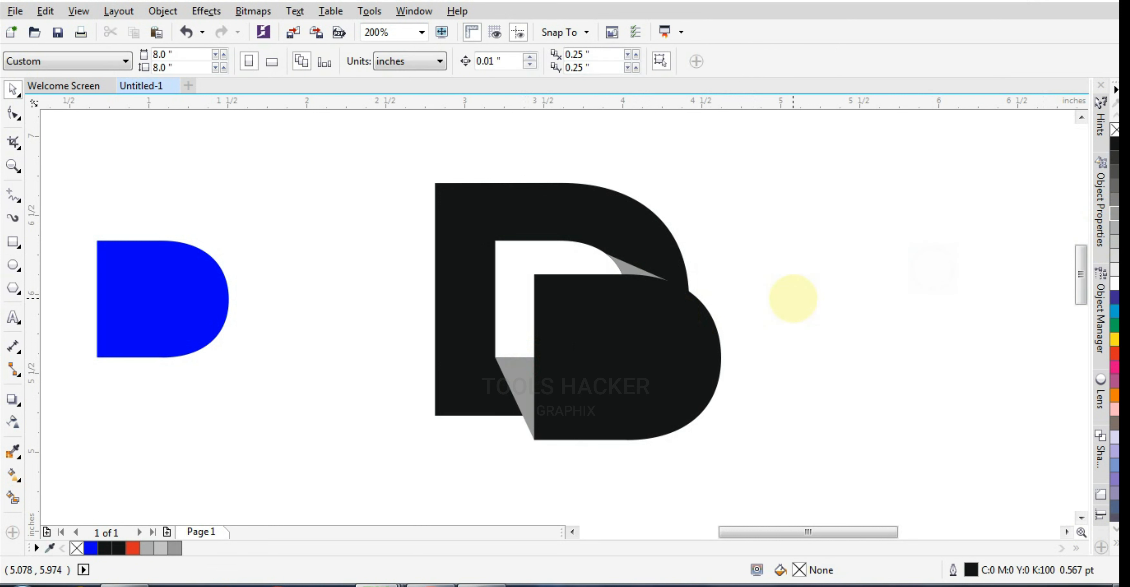
# Add the text "S" below and between the blue shape and the logo, set in bold Levenim MT
pyautogui.scroll(-2, 793, 300)
pyautogui.scroll(2, 702, 319)
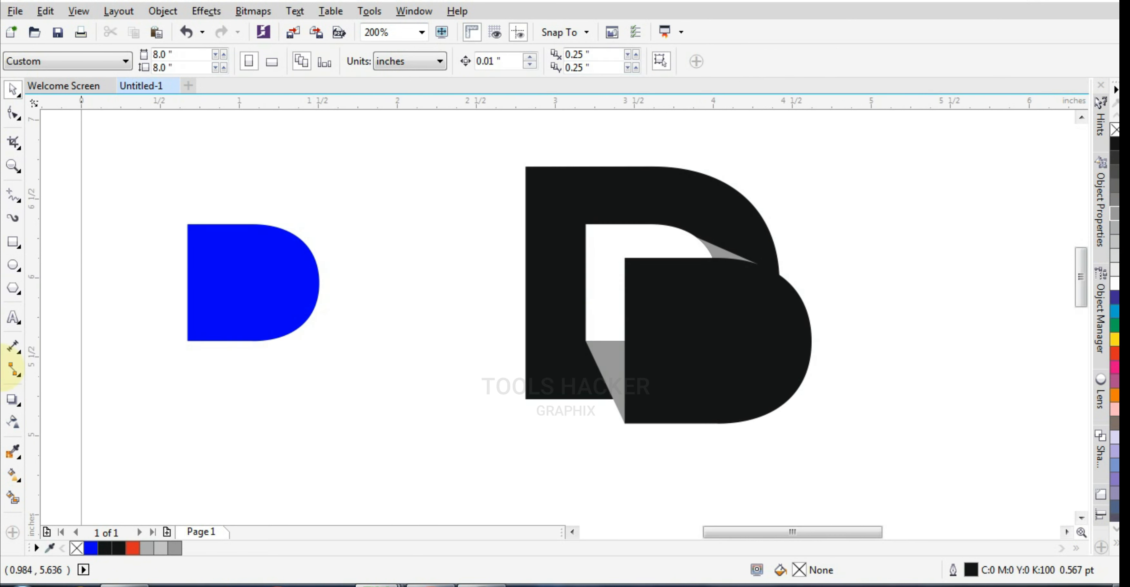
pyautogui.click(14, 317)
pyautogui.click(398, 432)
pyautogui.write('S')
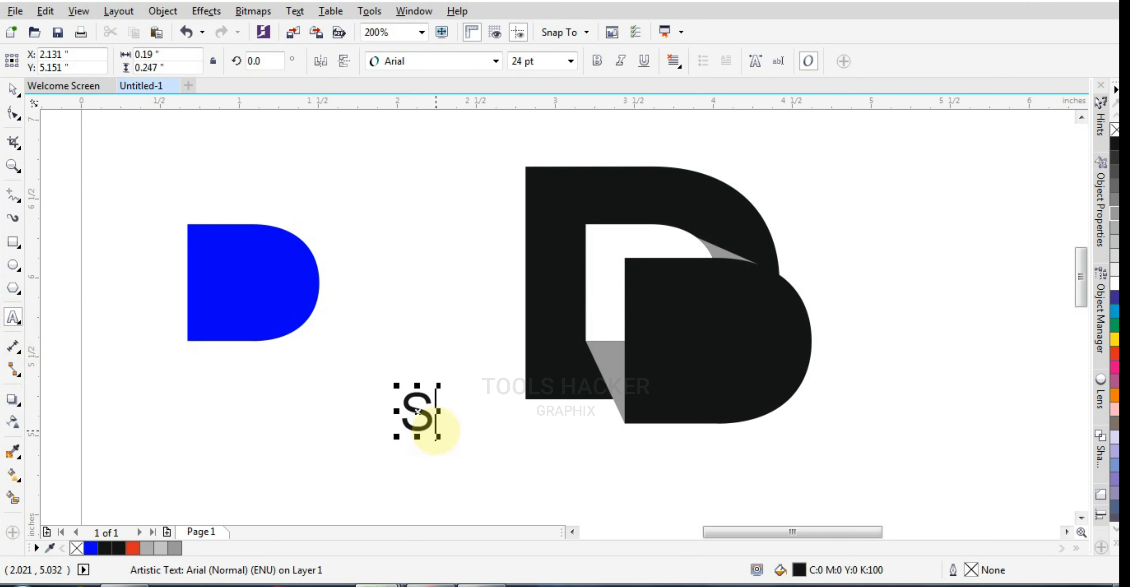
pyautogui.moveTo(401, 430); pyautogui.dragTo(441, 425)
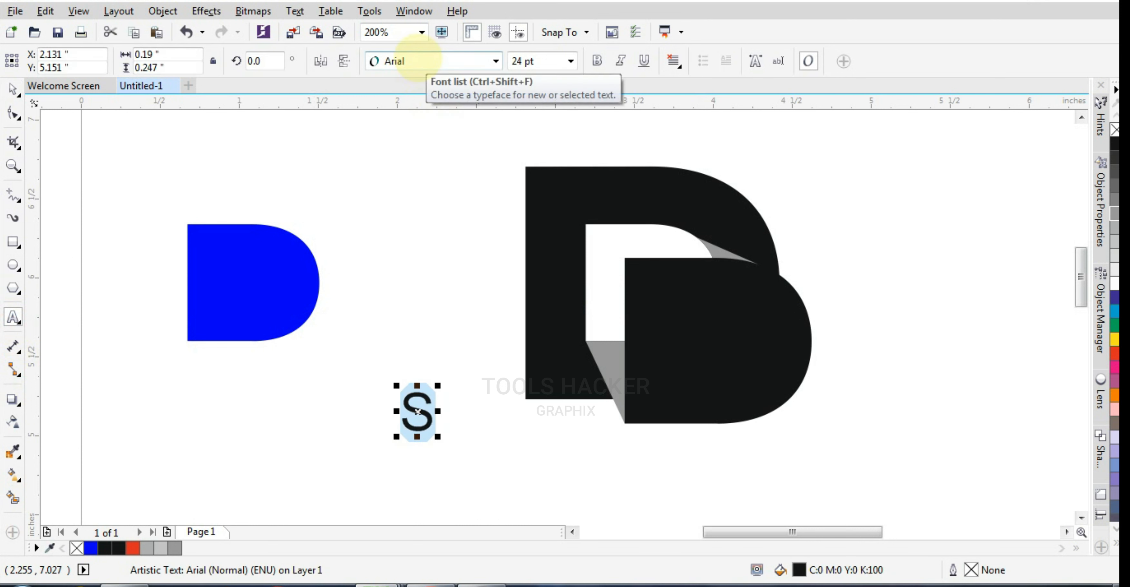
pyautogui.click(416, 61)
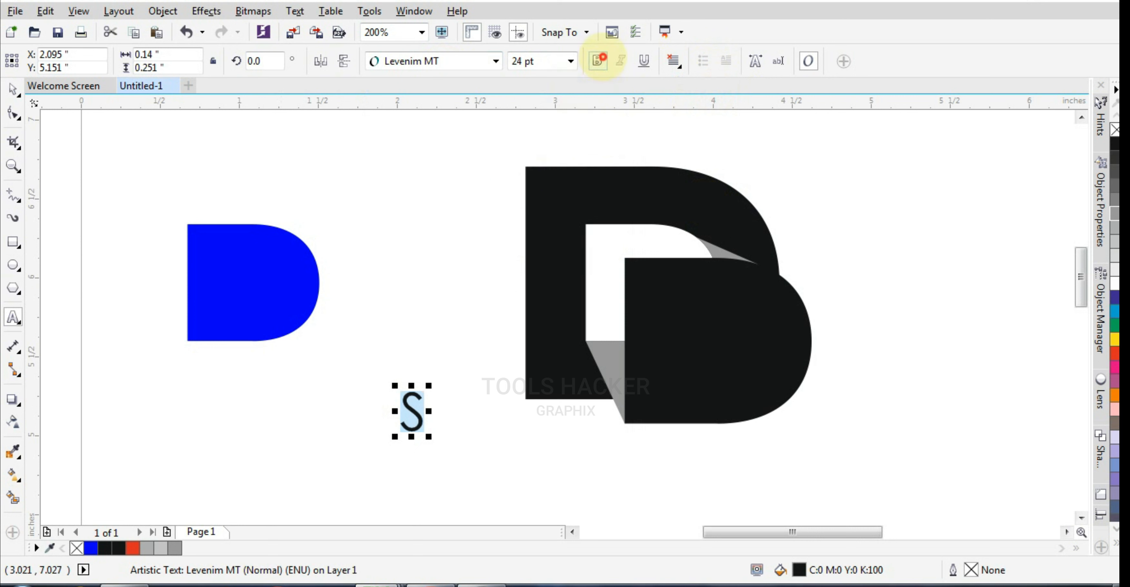
pyautogui.click(598, 61)
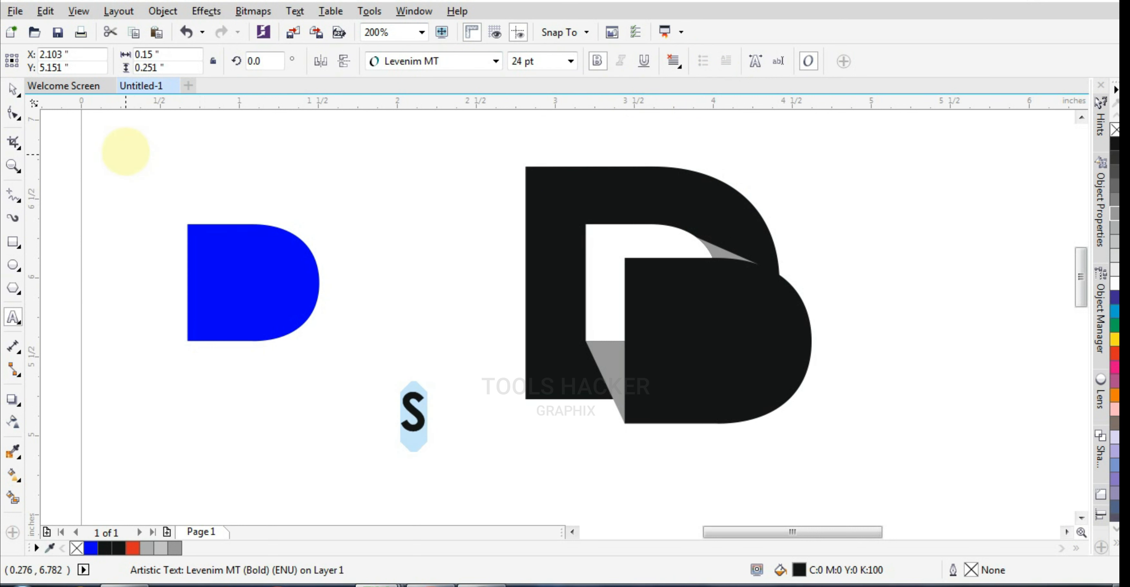
# Replace the capital S with a lowercase "s"
pyautogui.click(13, 89)
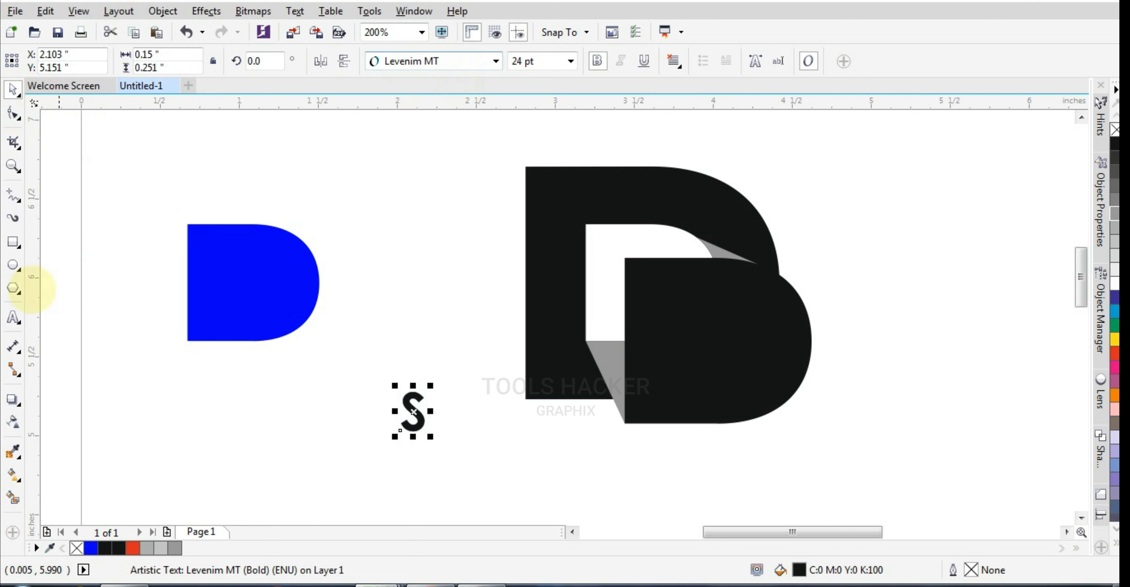
pyautogui.click(15, 314)
pyautogui.hotkey('ctrl', 'a')
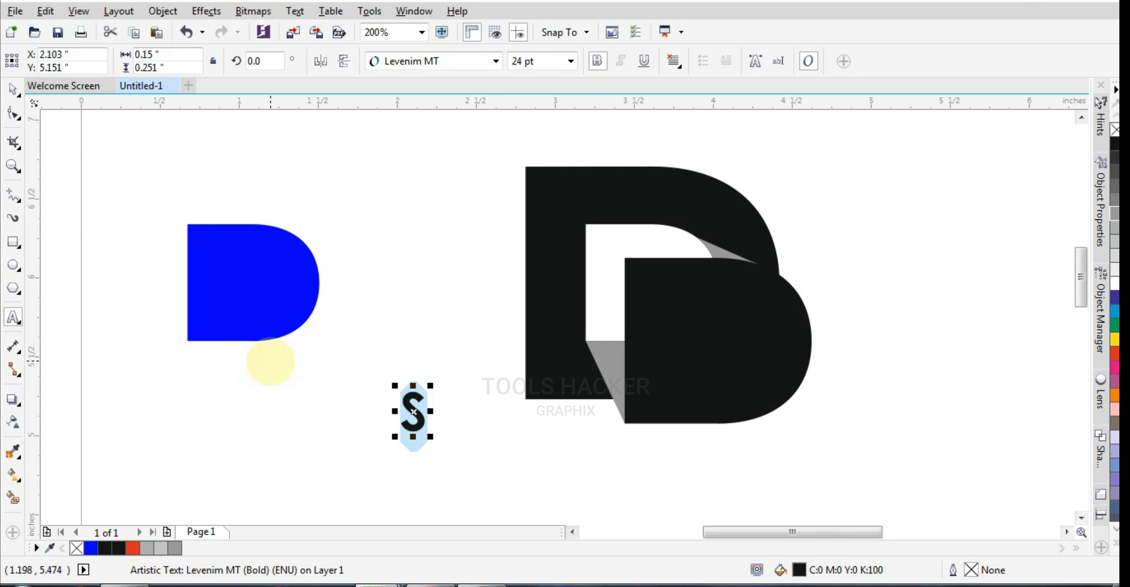
pyautogui.write('a')
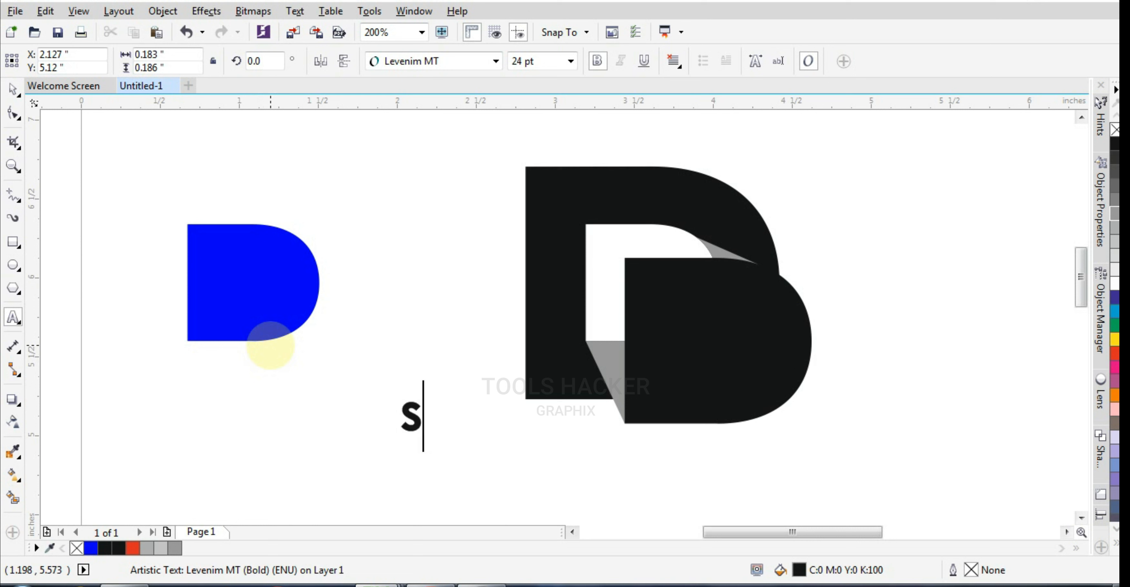
# Enlarge the letter s to about 0.58 by 0.87 inches and place it over the front black D shape
pyautogui.click(12, 88)
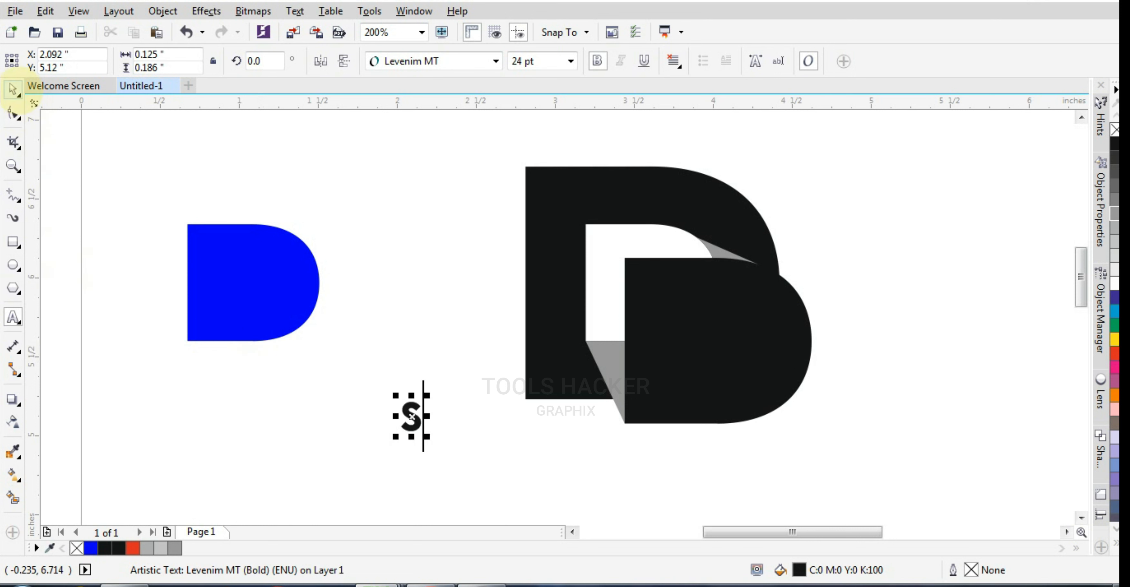
pyautogui.moveTo(429, 397); pyautogui.dragTo(484, 345)
pyautogui.click(439, 425)
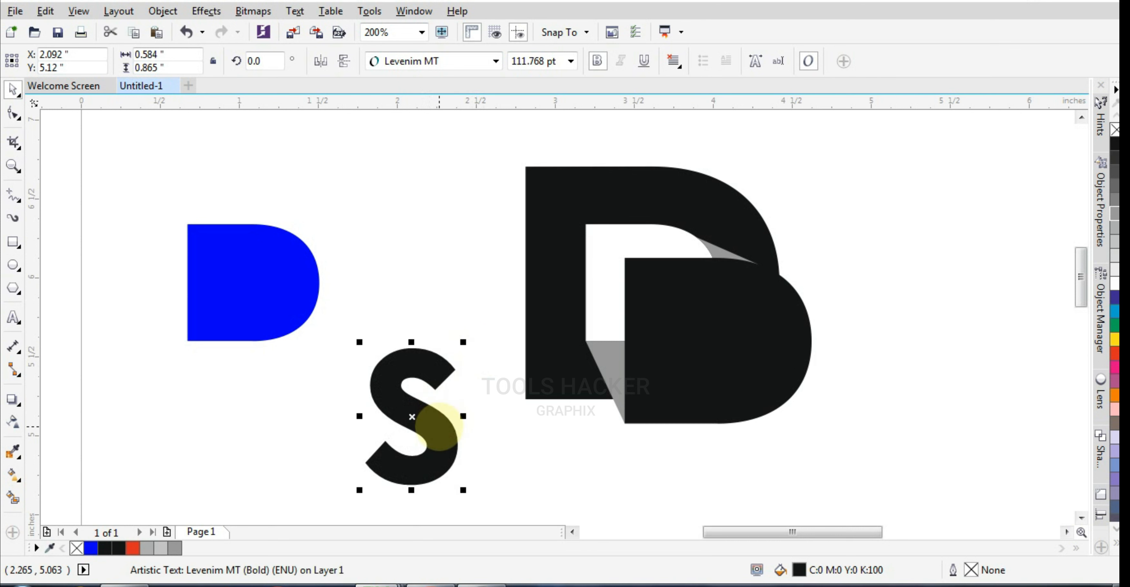
pyautogui.moveTo(439, 427); pyautogui.dragTo(725, 353)
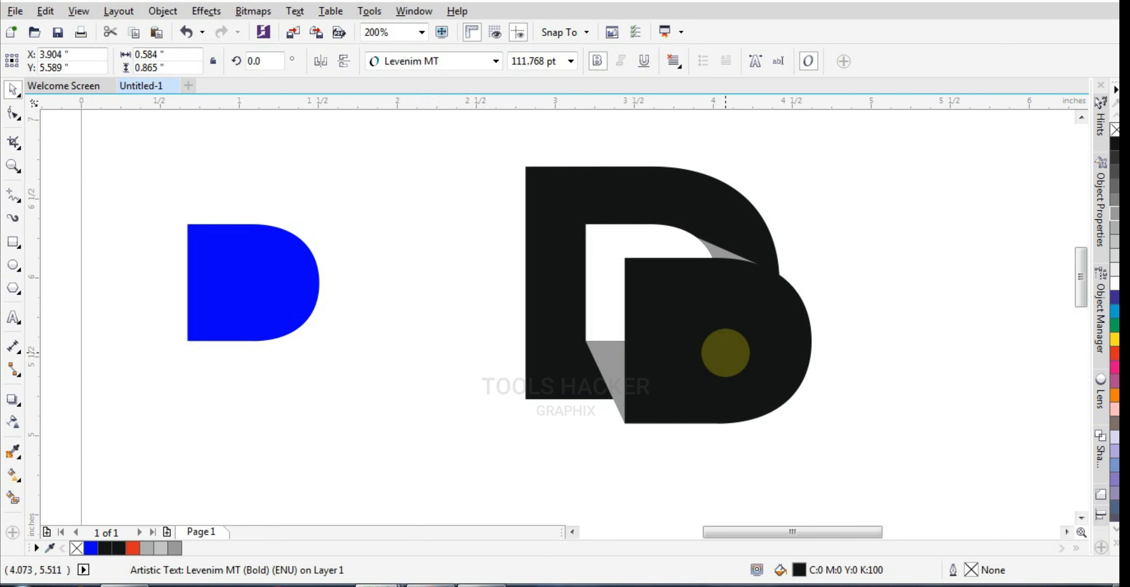
# Fill the letter s with yellow (C0 M0 Y100 K0) and center it horizontally on the front black D shape
pyautogui.click(1115, 339)
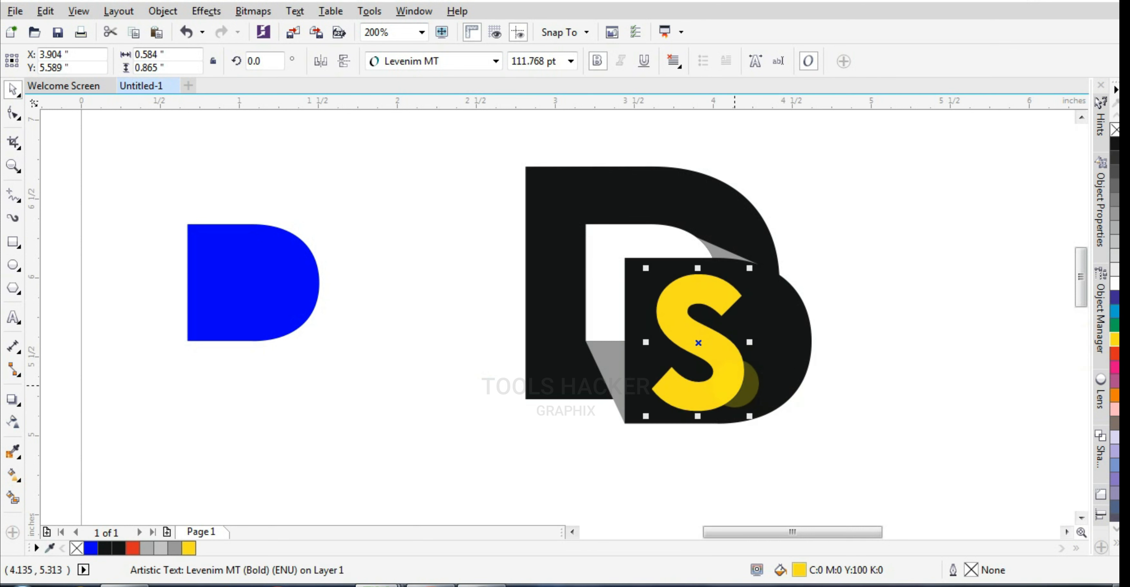
pyautogui.moveTo(734, 385); pyautogui.dragTo(771, 359)
pyautogui.press('c')
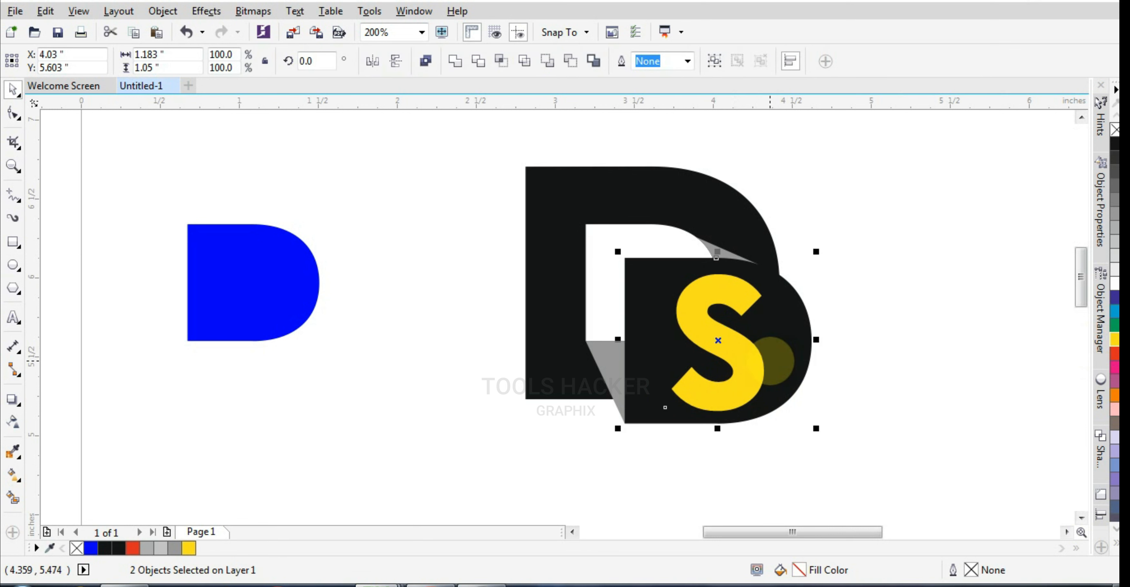
pyautogui.click(395, 454)
# Move the blue shape off the page past its left edge
pyautogui.scroll(-2, 325, 440)
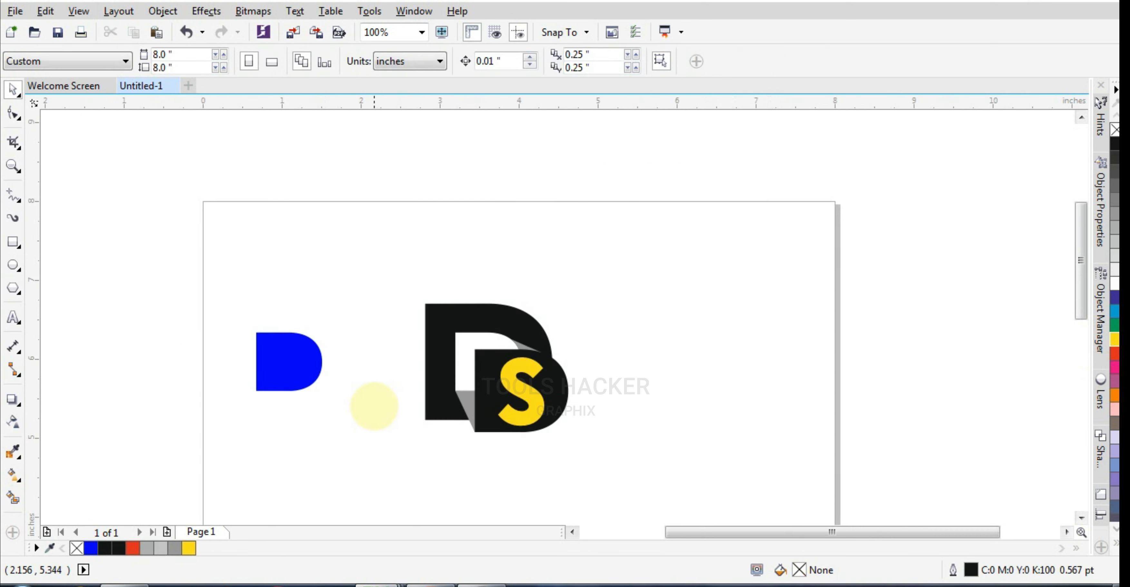
pyautogui.moveTo(314, 369); pyautogui.dragTo(168, 368)
pyautogui.scroll(2, 527, 383)
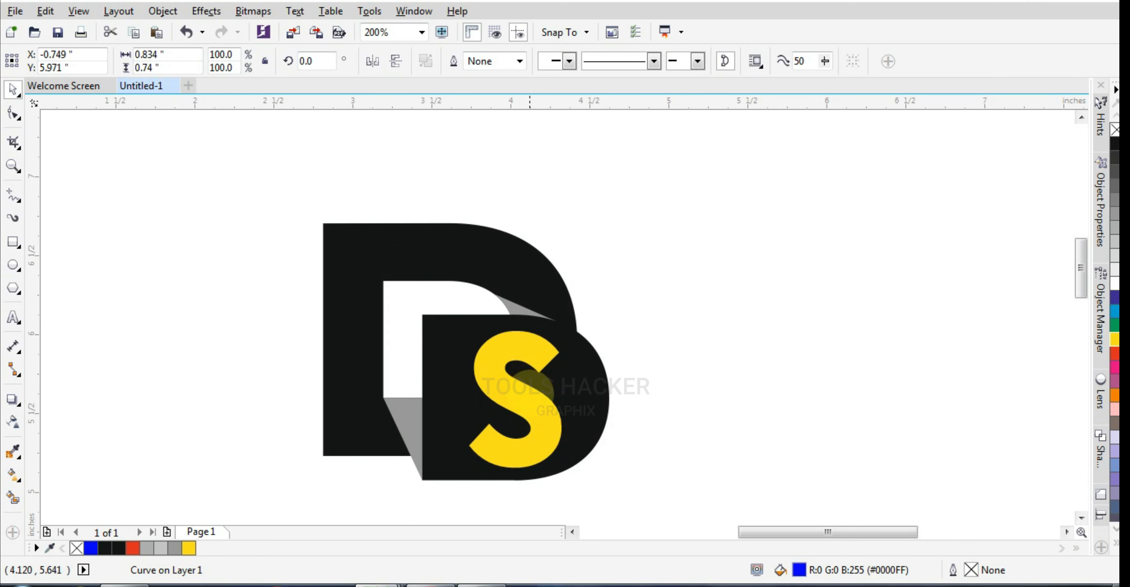
# Apply a linear fountain fill to the letter s, running from yellow at its lower-left tip to white at its upper-right tip
pyautogui.click(526, 382)
pyautogui.scroll(2, 528, 379)
pyautogui.scroll(-2, 528, 336)
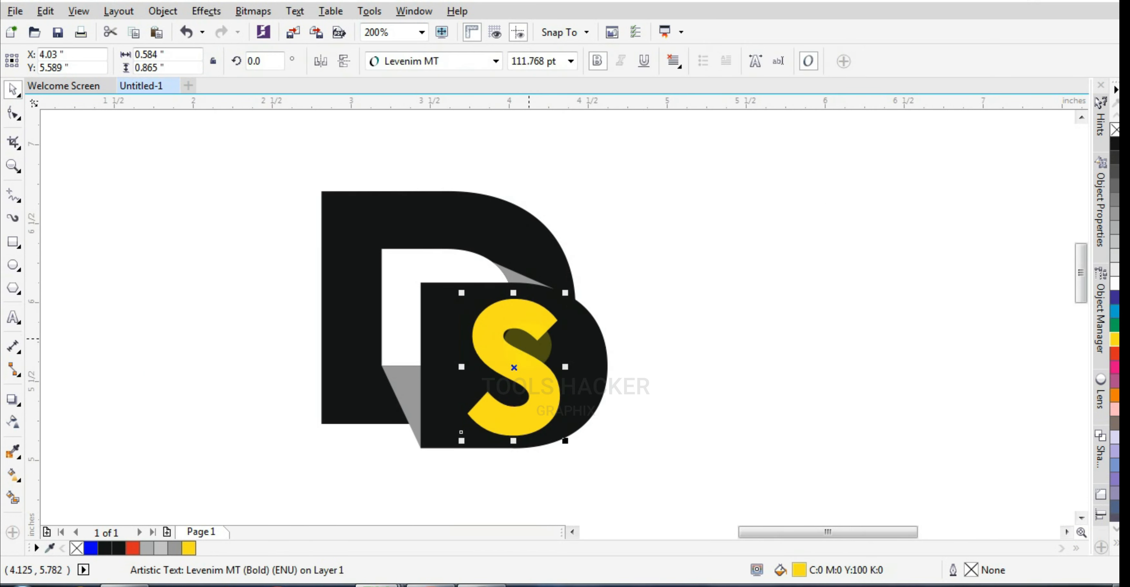
pyautogui.click(14, 475)
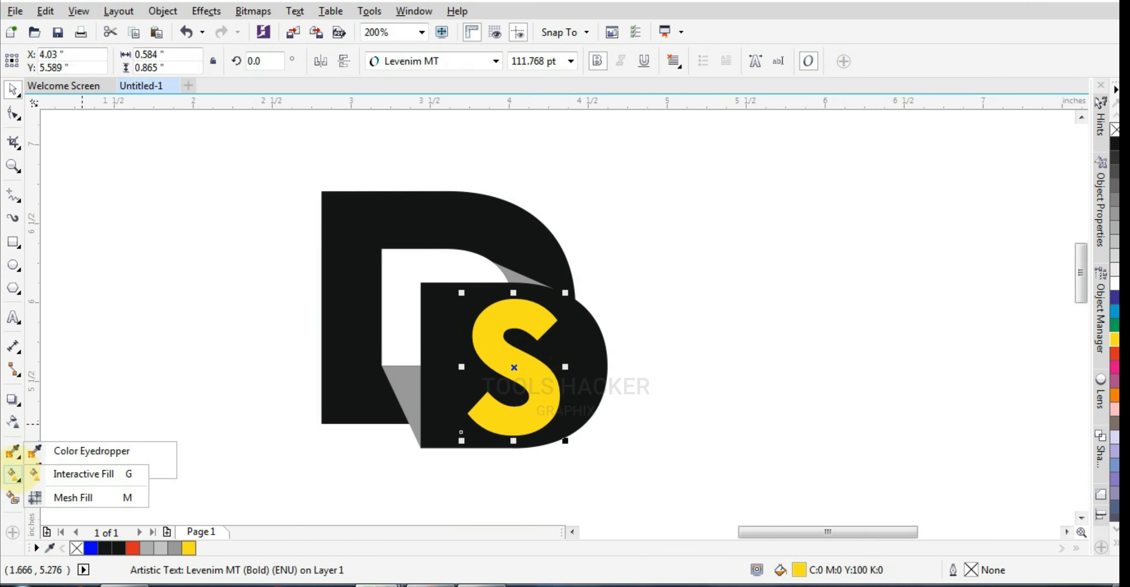
pyautogui.click(66, 476)
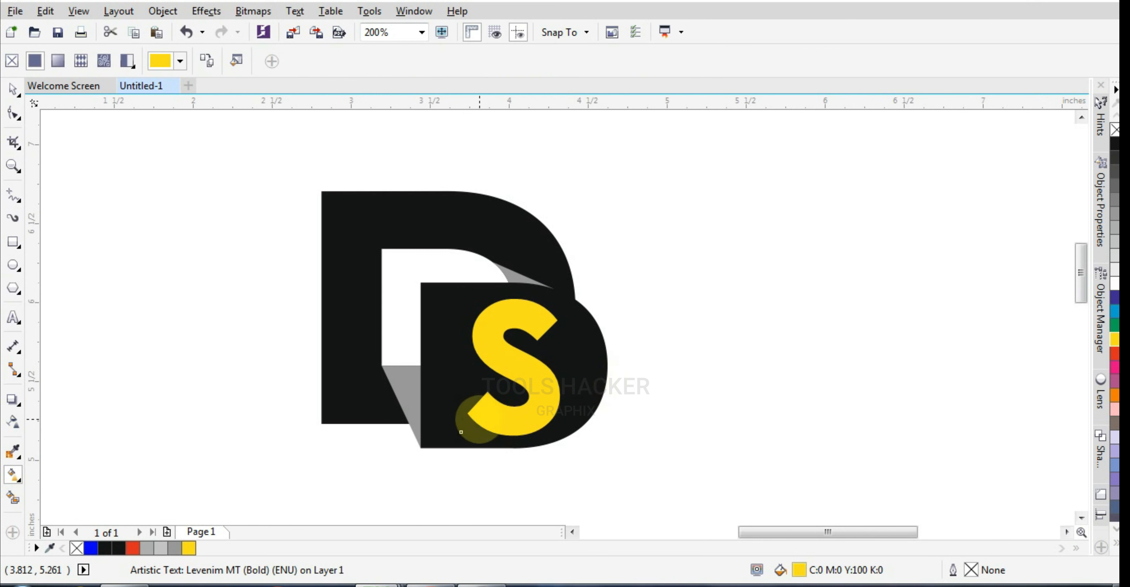
pyautogui.moveTo(478, 420); pyautogui.dragTo(559, 316)
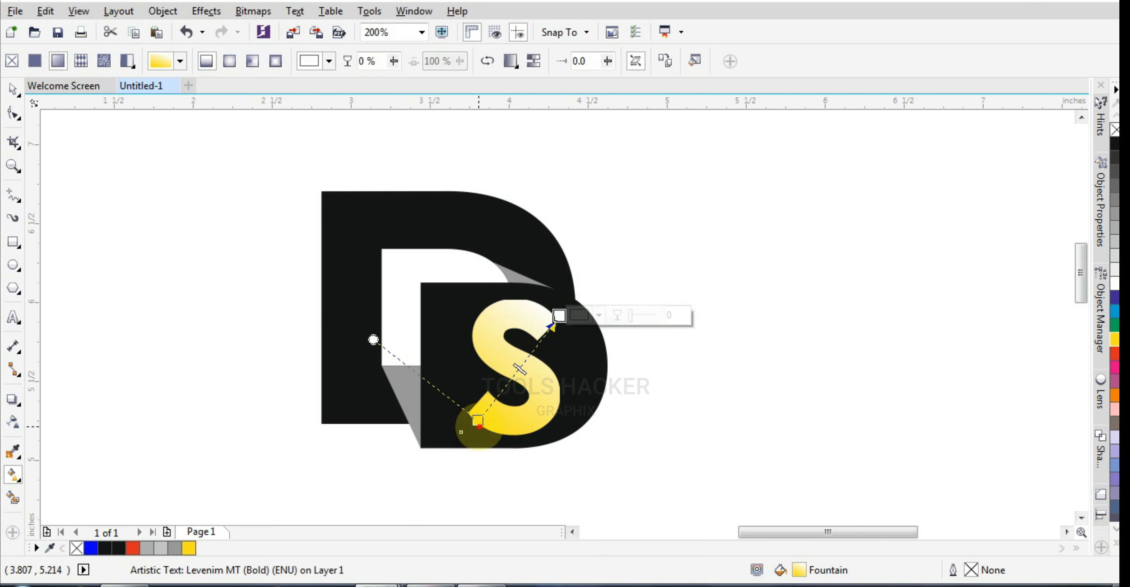
# Nudge the lower-left start of the letter s gradient slightly upward and recolor both of its end nodes red
pyautogui.moveTo(478, 421); pyautogui.dragTo(475, 413)
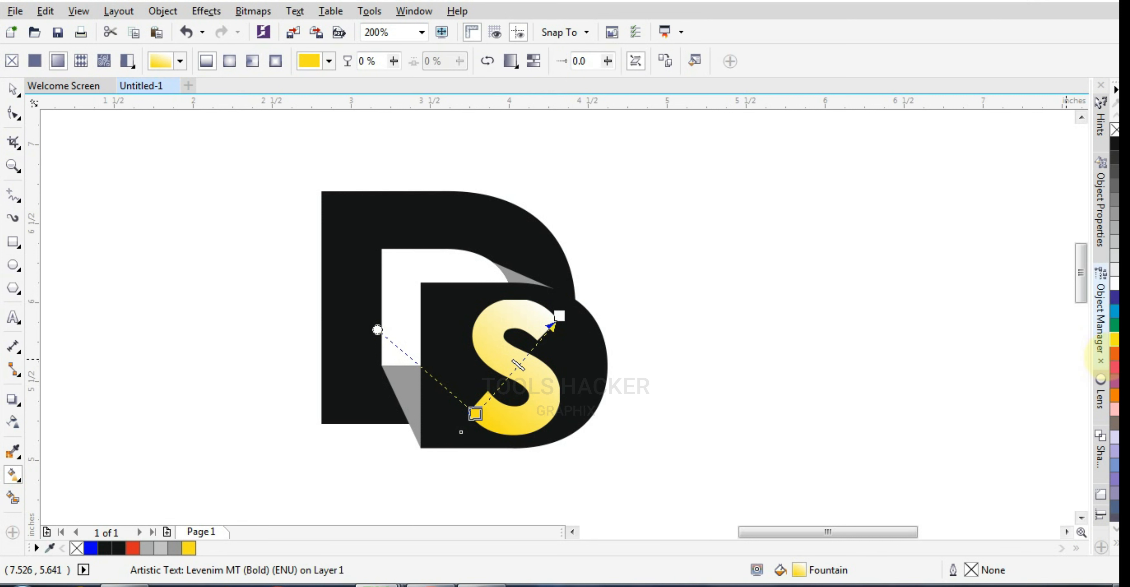
pyautogui.click(1115, 354)
pyautogui.click(560, 317)
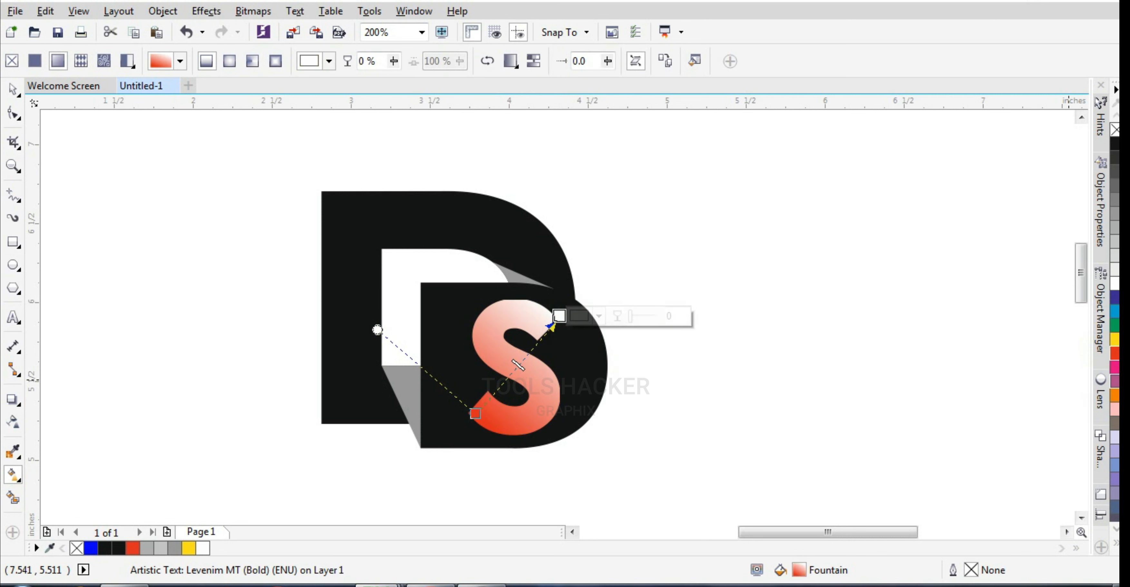
pyautogui.click(1115, 353)
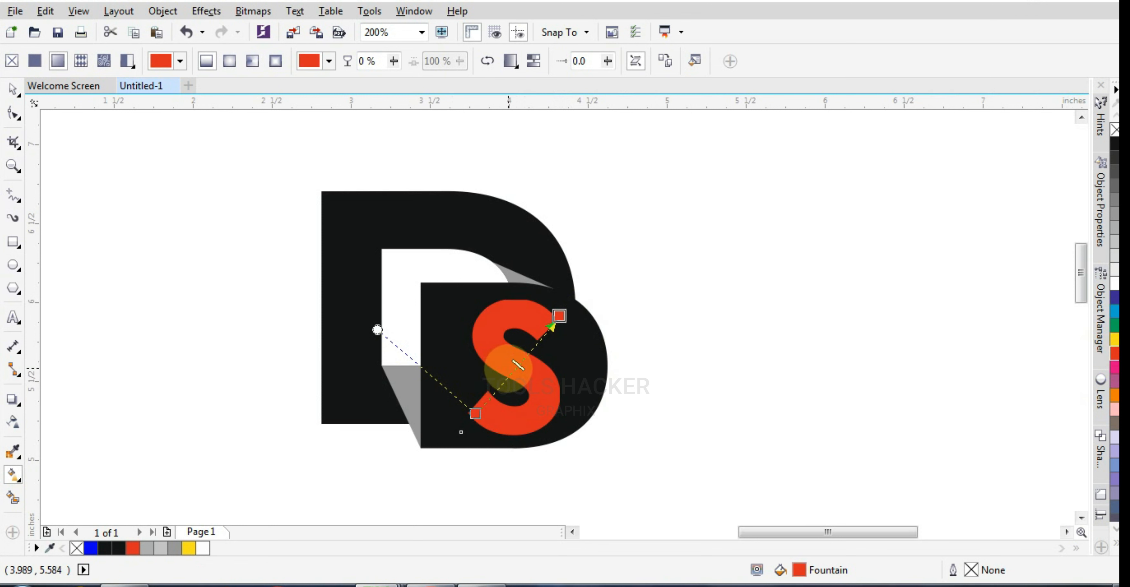
# Add a yellow node at the 44% position of the red gradient on the letter s, and deselect the letter
pyautogui.doubleClick(513, 370)
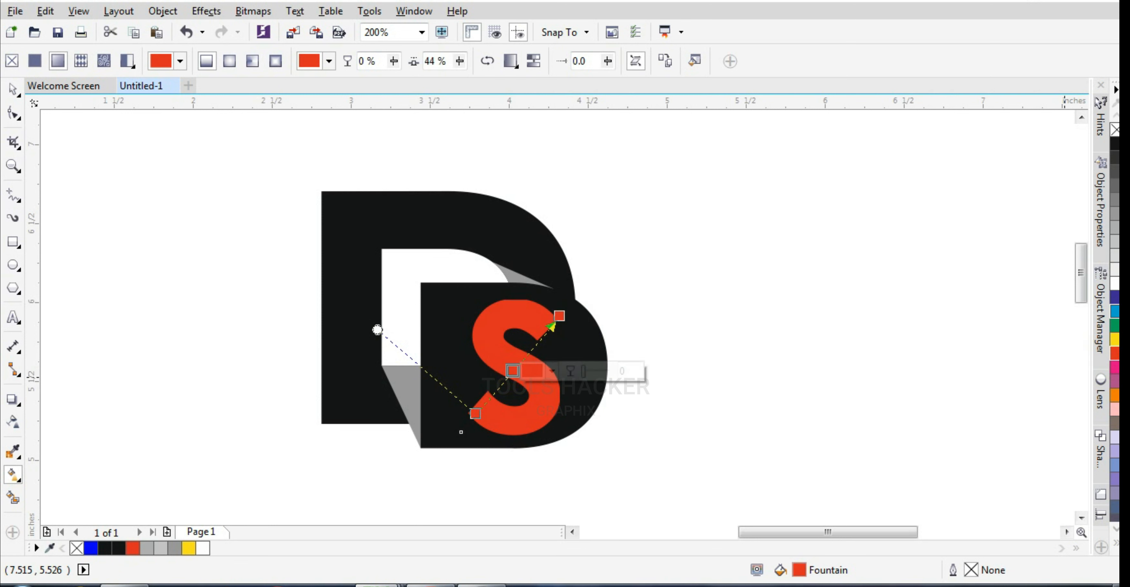
pyautogui.click(1115, 338)
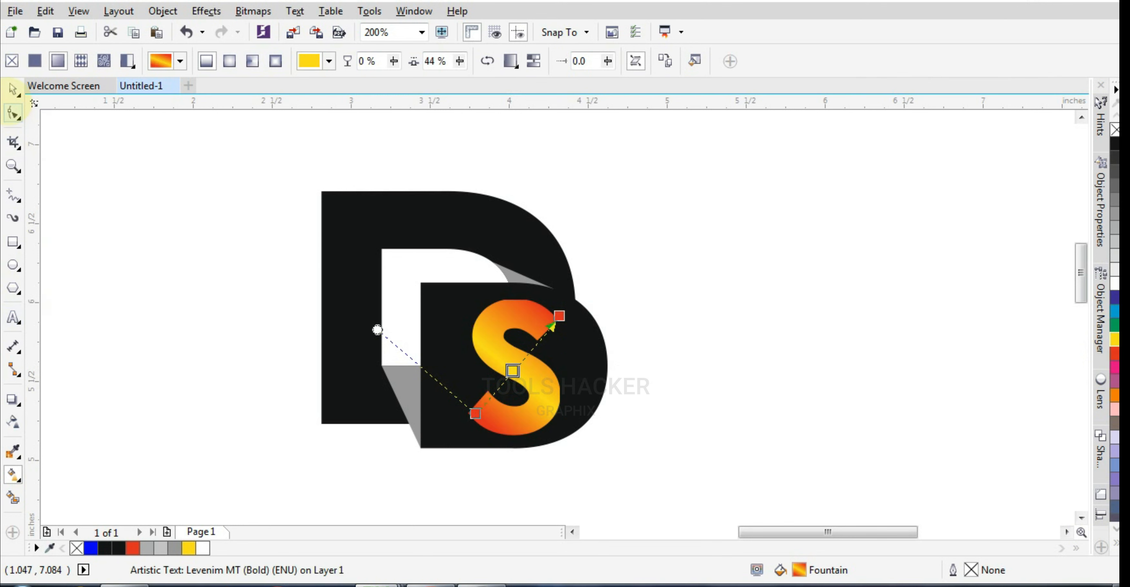
pyautogui.click(10, 90)
pyautogui.click(108, 151)
# Draw an unfilled rectangle about 4.42 by 2.79 inches around the whole logo
pyautogui.scroll(-1, 451, 148)
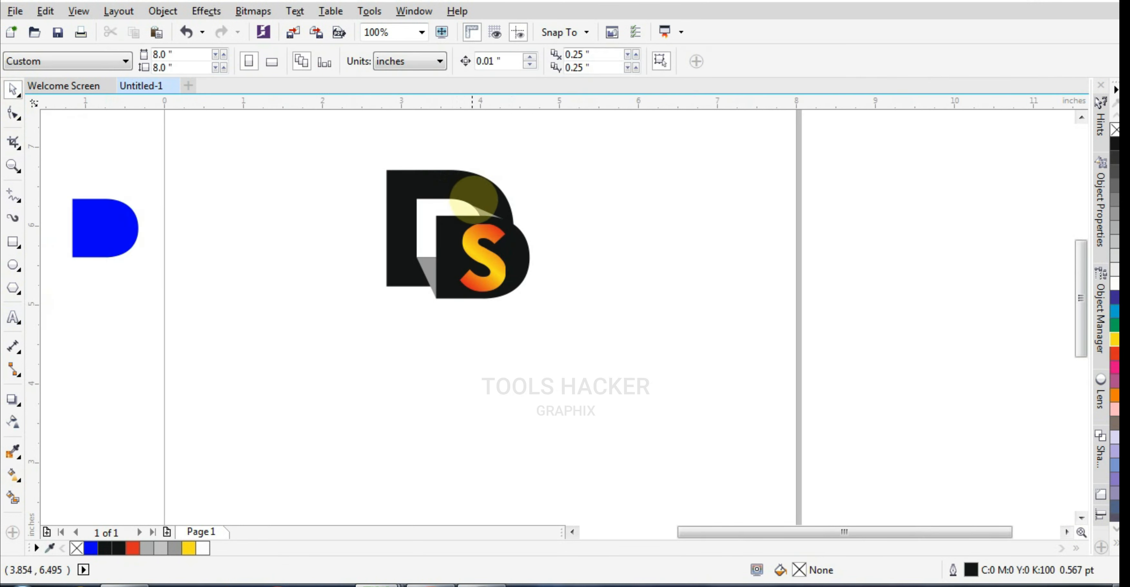
pyautogui.scroll(-1, 475, 202)
pyautogui.scroll(1, 467, 193)
pyautogui.scroll(-1, 480, 220)
pyautogui.scroll(1, 479, 217)
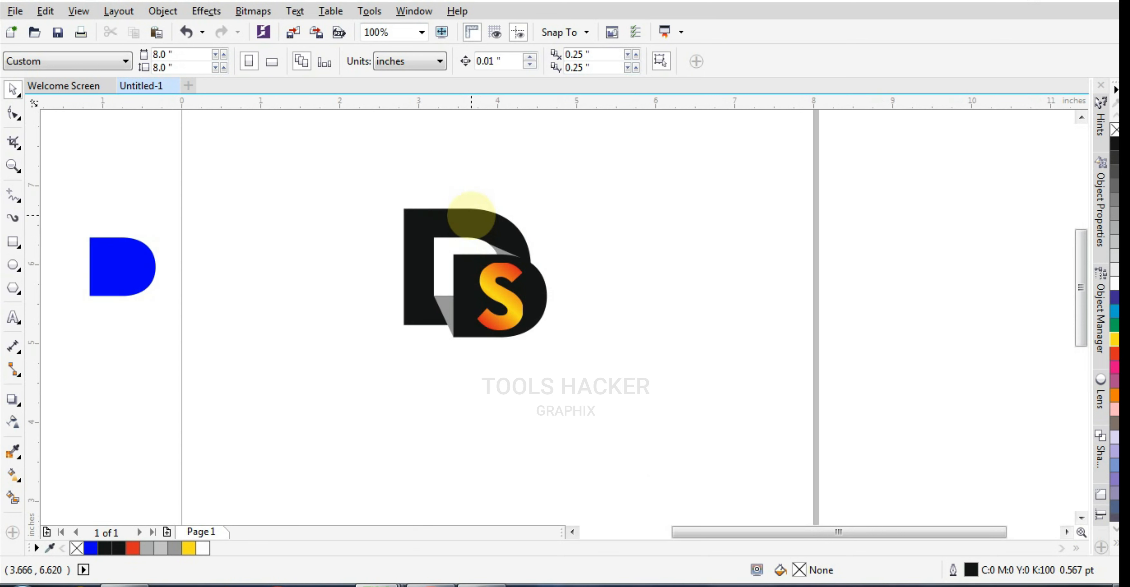
pyautogui.click(12, 241)
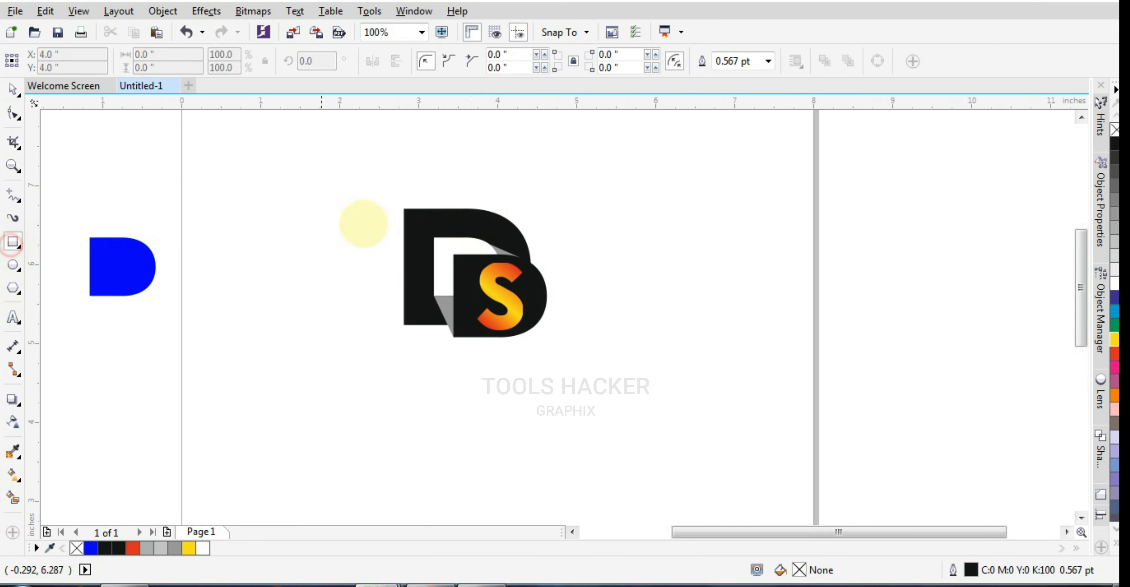
pyautogui.moveTo(289, 169); pyautogui.dragTo(639, 389)
pyautogui.click(12, 89)
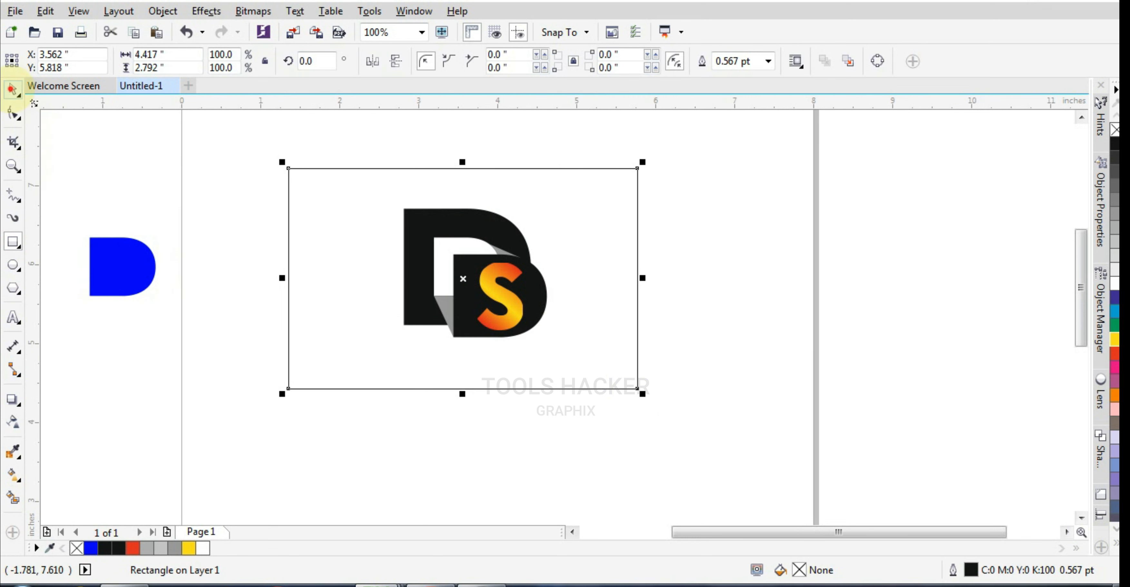
# Lower the upper edge of the rectangle around the logo until it is about 2.4 inches tall
pyautogui.moveTo(459, 165); pyautogui.dragTo(470, 199)
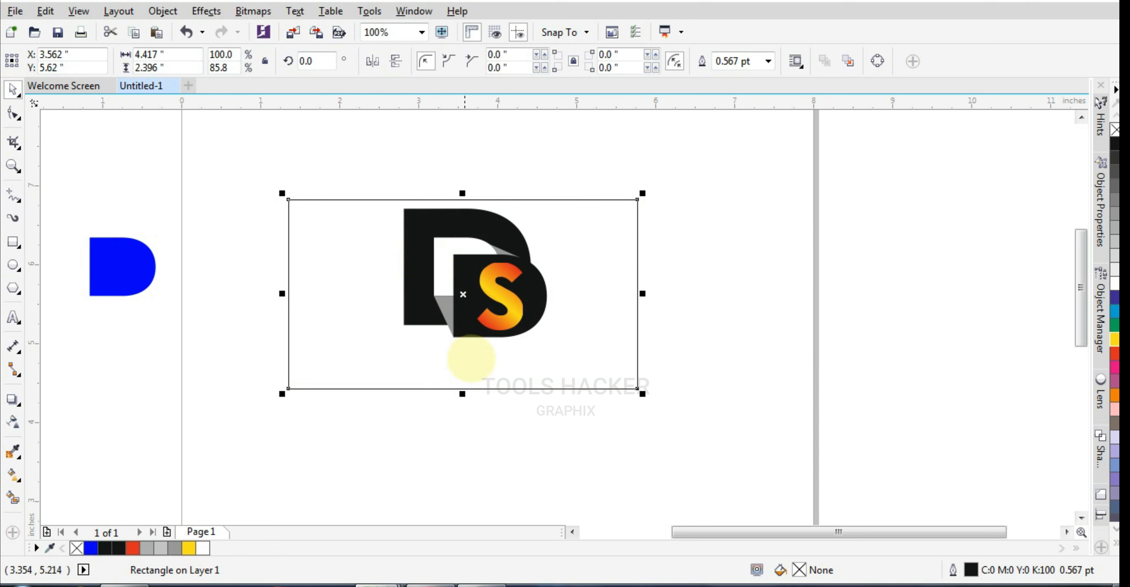
pyautogui.moveTo(464, 394); pyautogui.dragTo(466, 390)
pyautogui.click(731, 368)
pyautogui.click(558, 316)
# Set the outline width of the rectangle around the logo to 2 pt
pyautogui.scroll(-1, 654, 377)
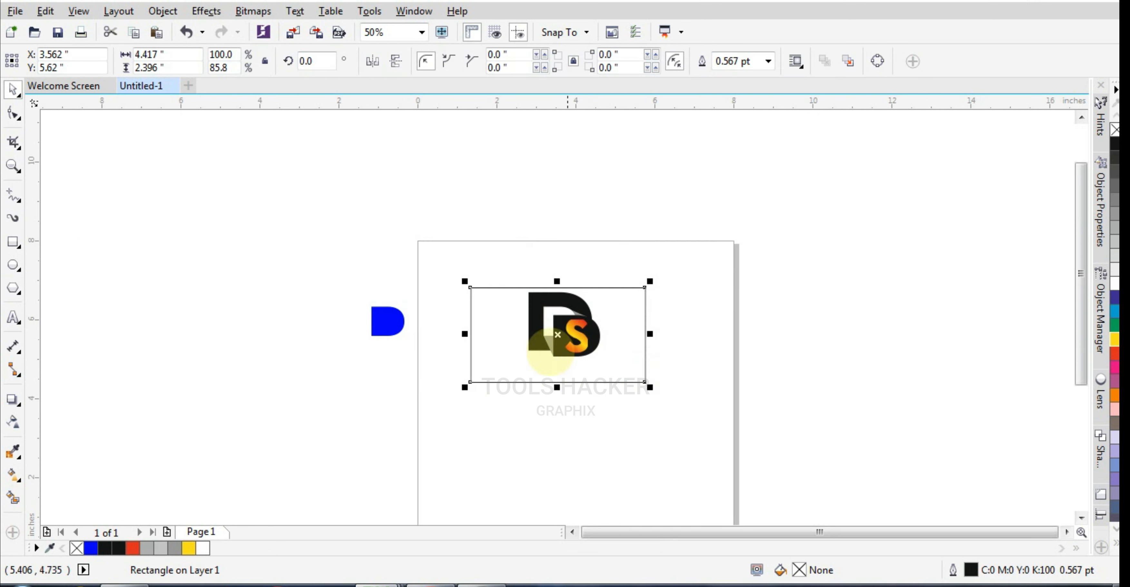
pyautogui.scroll(1, 531, 354)
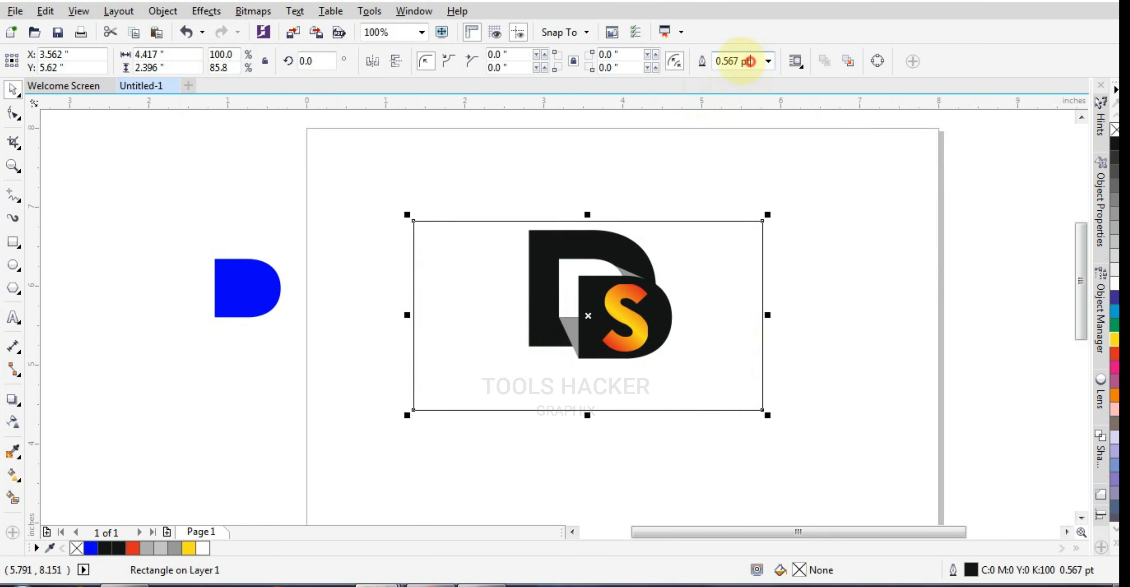
pyautogui.write('2')
pyautogui.press('Return')
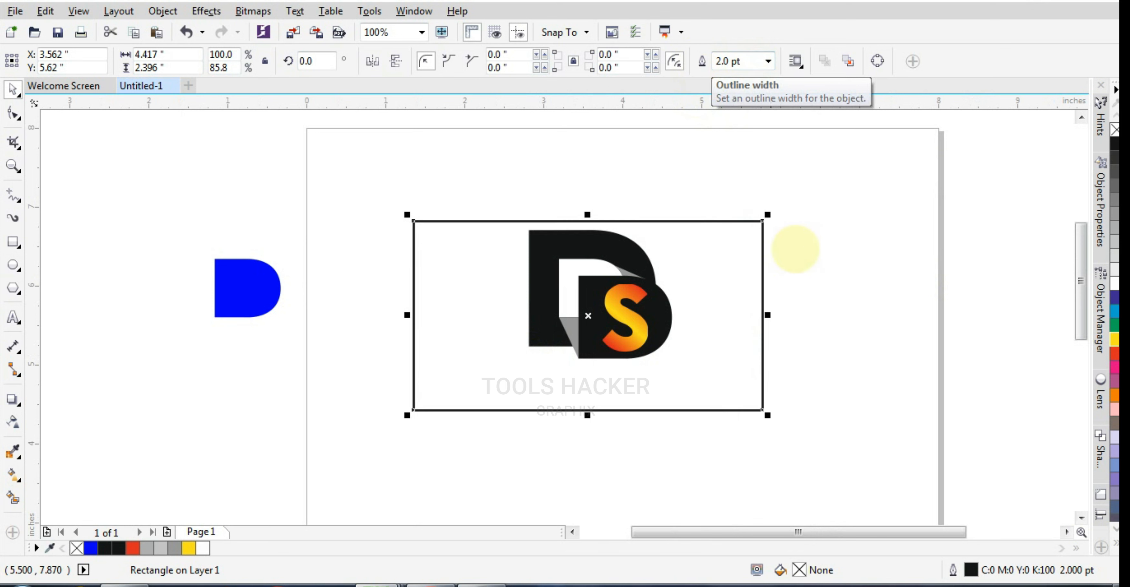
pyautogui.click(824, 263)
# Nudge the frame rectangle upward by 0.03 inches and deselect it
pyautogui.click(748, 288)
pyautogui.hotkey('ctrl', 'Up')
pyautogui.hotkey('ctrl', 'Up')
pyautogui.hotkey('ctrl', 'Up')
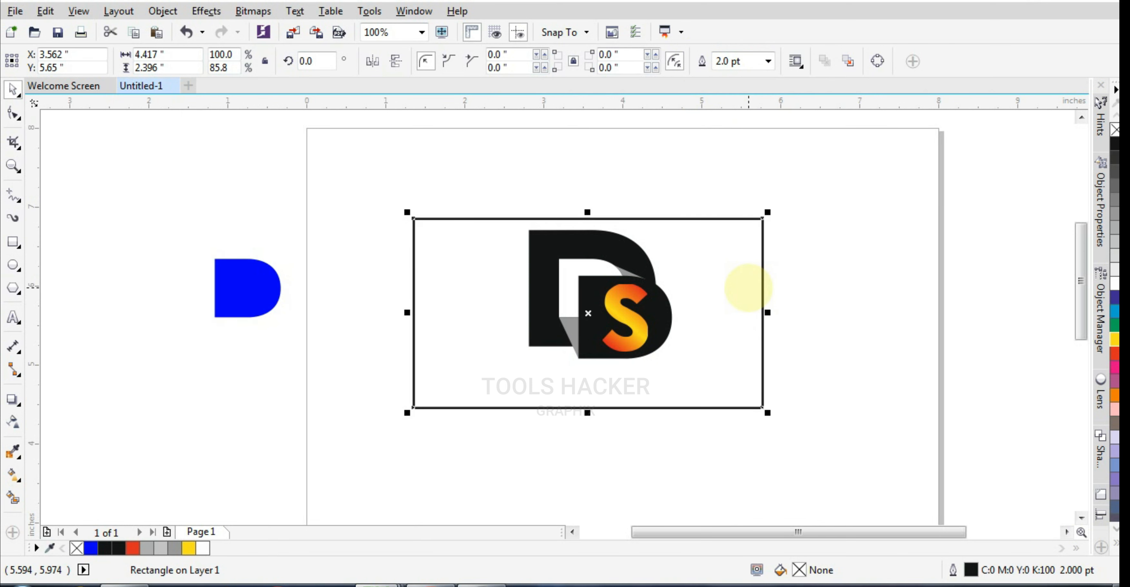
pyautogui.click(502, 150)
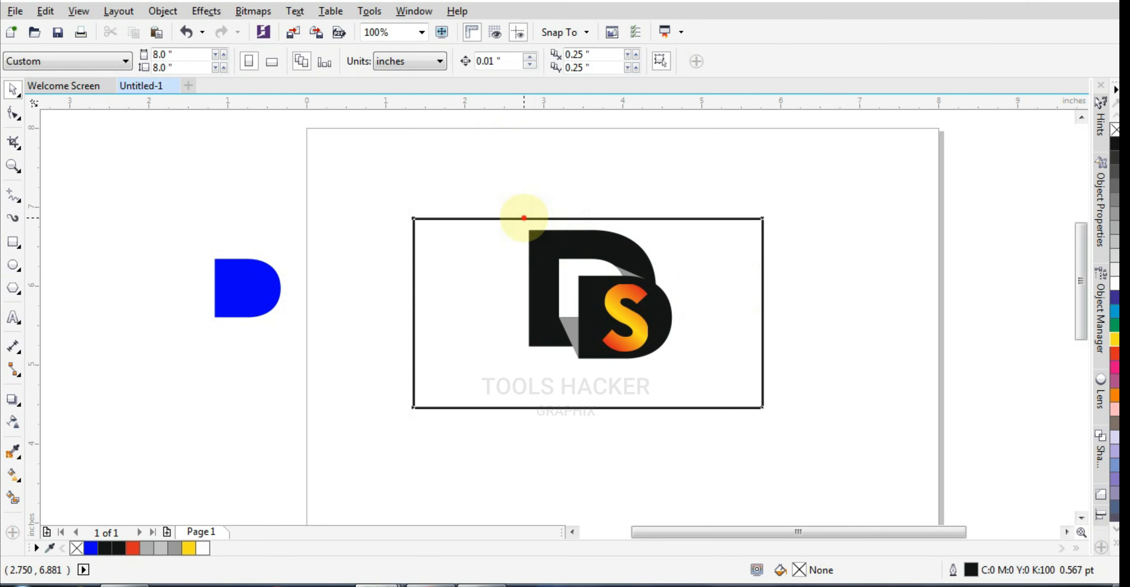
# Center the frame rectangle horizontally on the large black back D shape
pyautogui.click(524, 218)
pyautogui.click(530, 233)
pyautogui.click(531, 233)
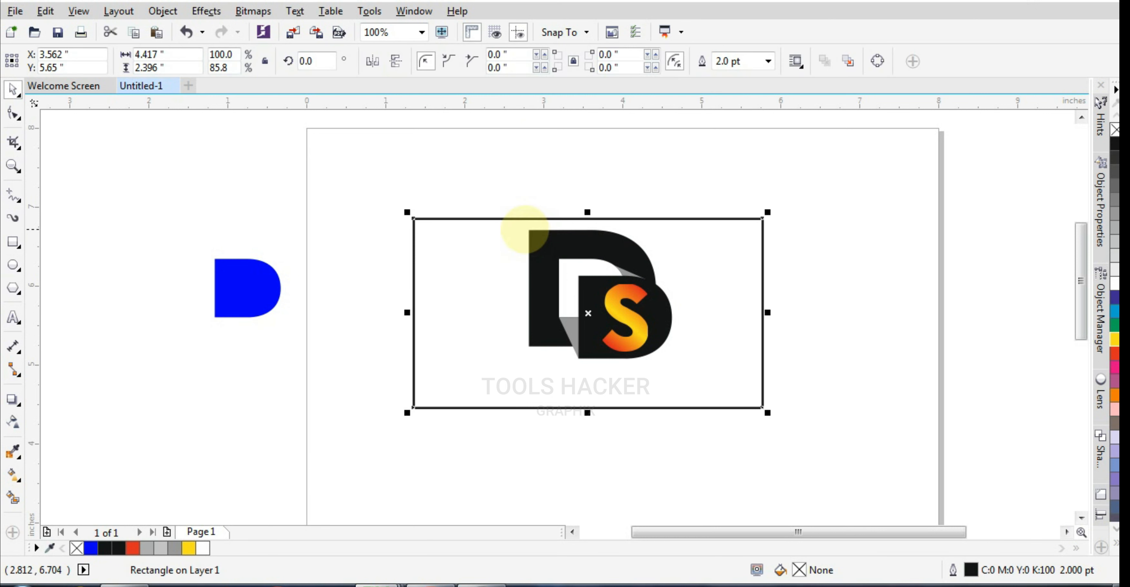
pyautogui.click(518, 185)
pyautogui.click(522, 218)
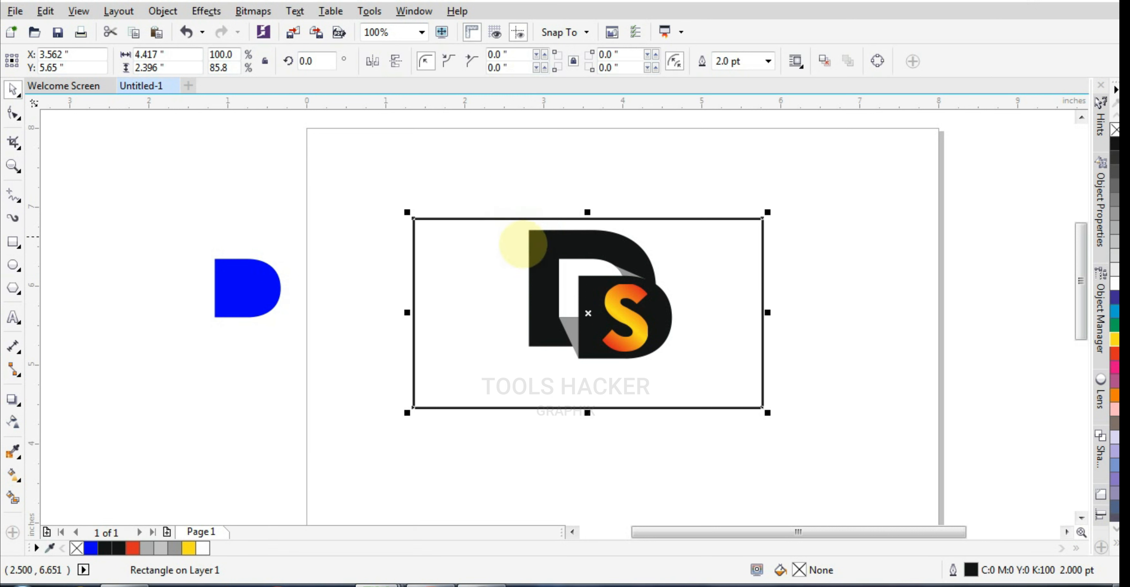
pyautogui.keyDown('shift'); pyautogui.click(538, 238); pyautogui.keyUp('shift')
pyautogui.press('c')
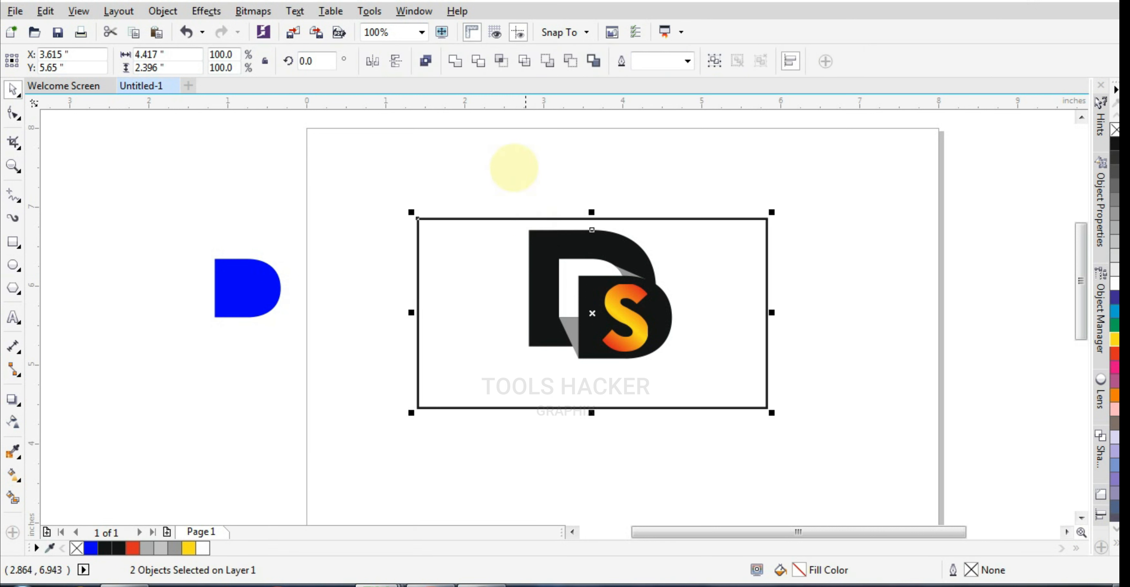
pyautogui.click(500, 146)
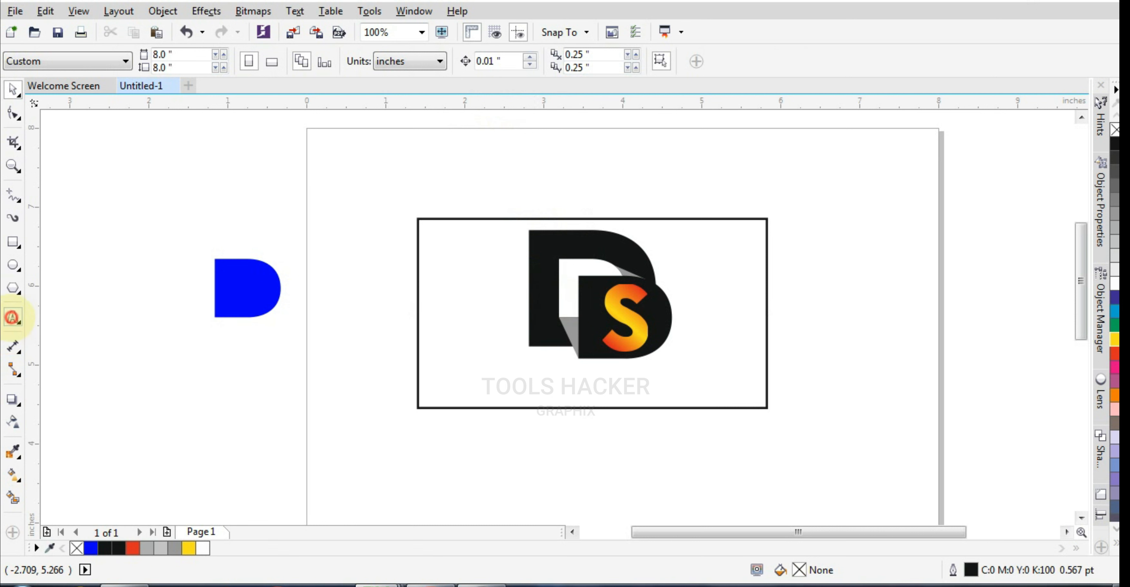
# Add the artistic text DEVELOPER just below the frame rectangle
pyautogui.click(12, 317)
pyautogui.click(444, 442)
pyautogui.write('d')
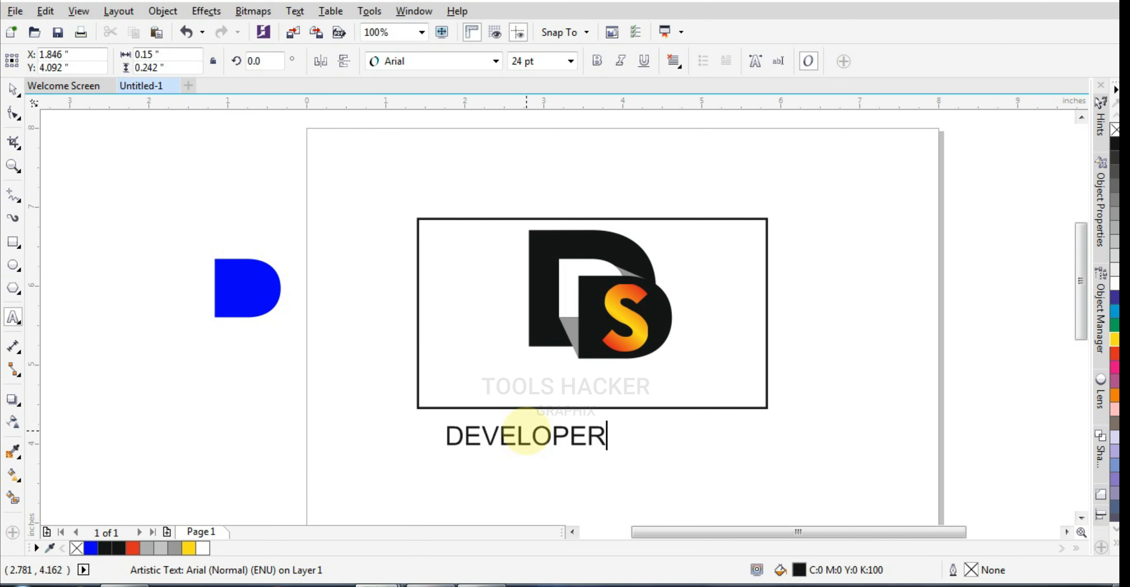
# Change the DEVELOPER text to the LEMON MILK Bold font and move it inside the frame, below the logo
pyautogui.click(526, 435)
pyautogui.hotkey('ctrl', 'a')
pyautogui.click(439, 61)
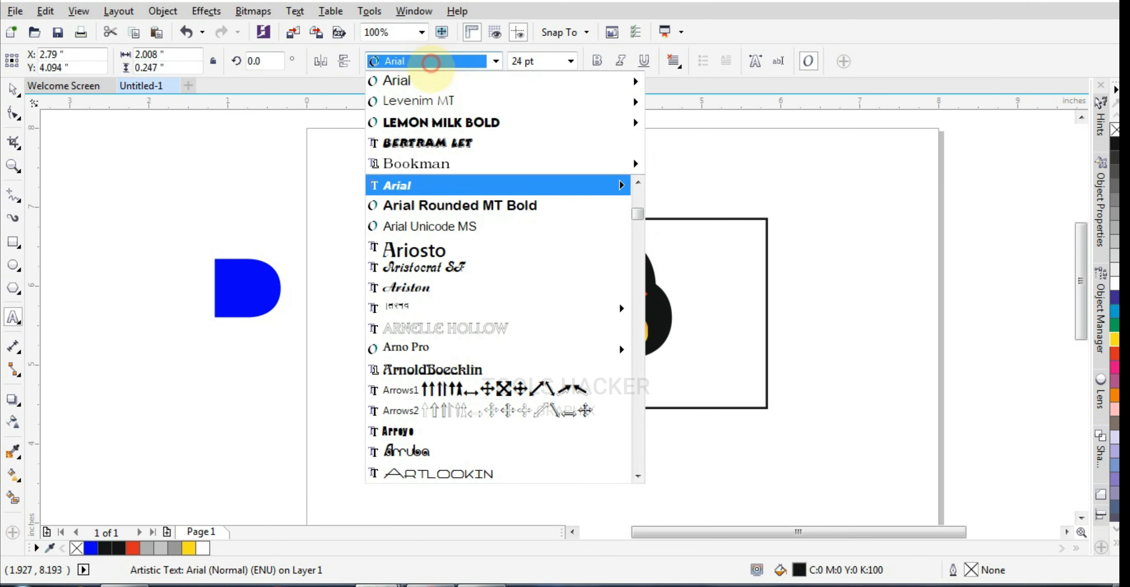
pyautogui.click(438, 123)
pyautogui.click(13, 90)
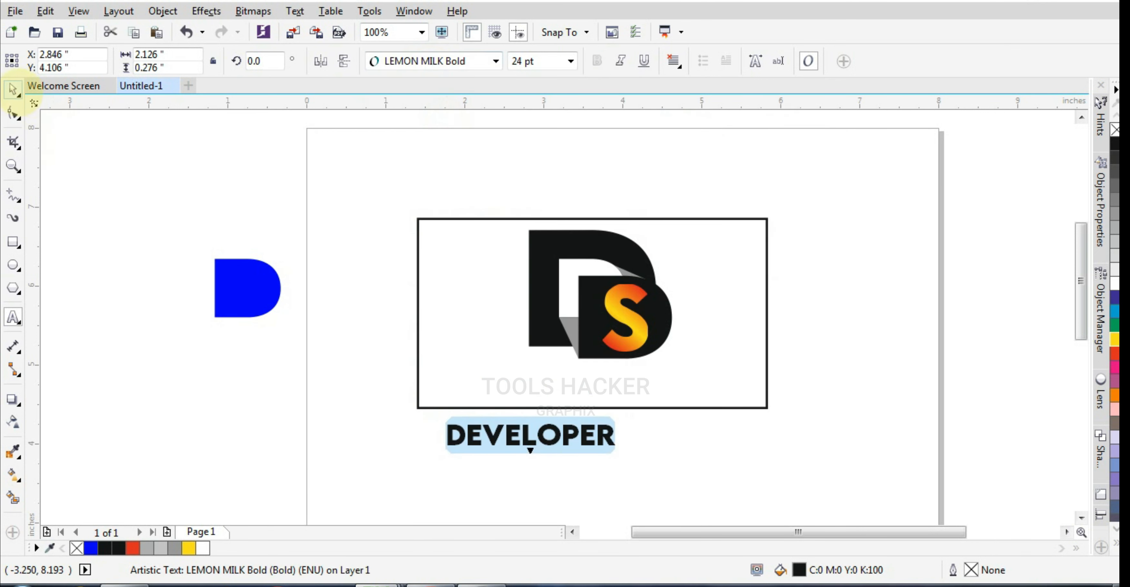
pyautogui.moveTo(584, 446); pyautogui.dragTo(572, 394)
# Copy the letters ER from the DEVELOPER text and paste them as a separate text below the frame
pyautogui.click(14, 317)
pyautogui.moveTo(569, 382); pyautogui.dragTo(605, 383)
pyautogui.hotkey('ctrl', 'c')
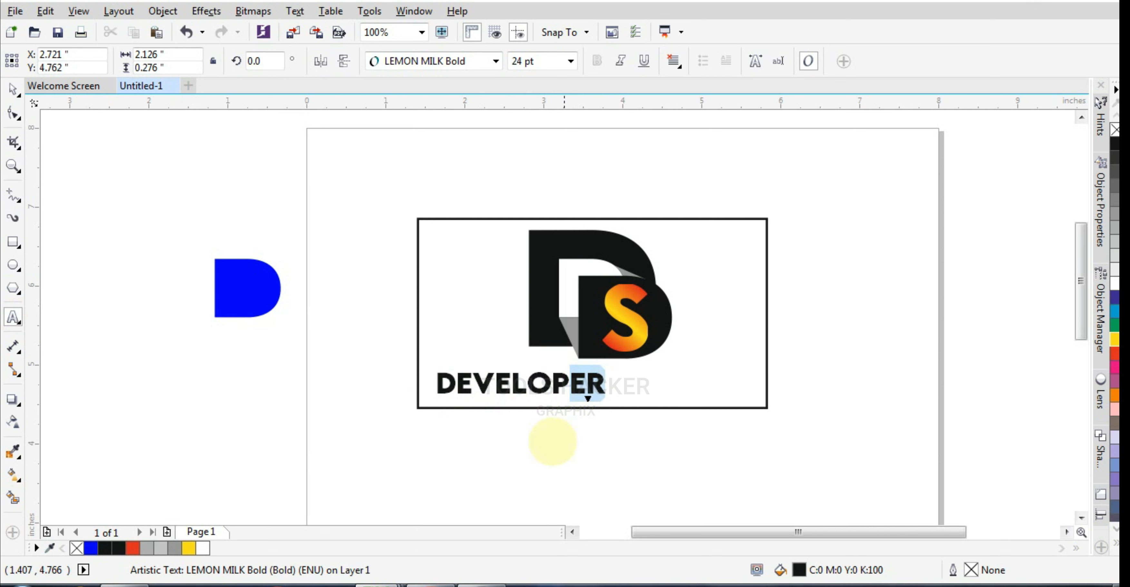
pyautogui.click(550, 478)
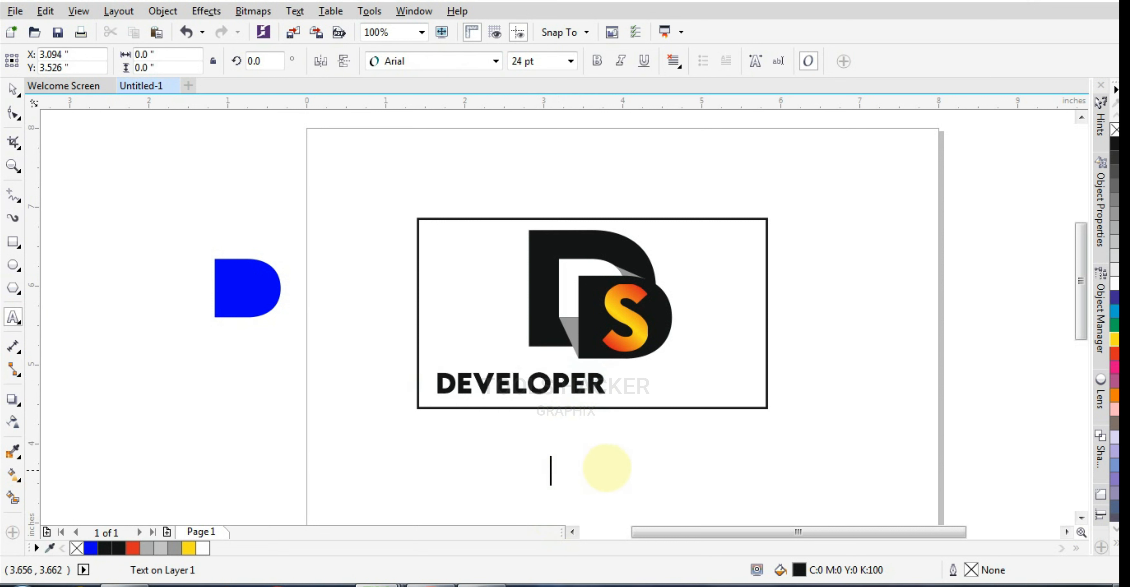
pyautogui.hotkey('ctrl', 'v')
# Change the font of the separate ER text to LEMON MILK Medium
pyautogui.click(452, 58)
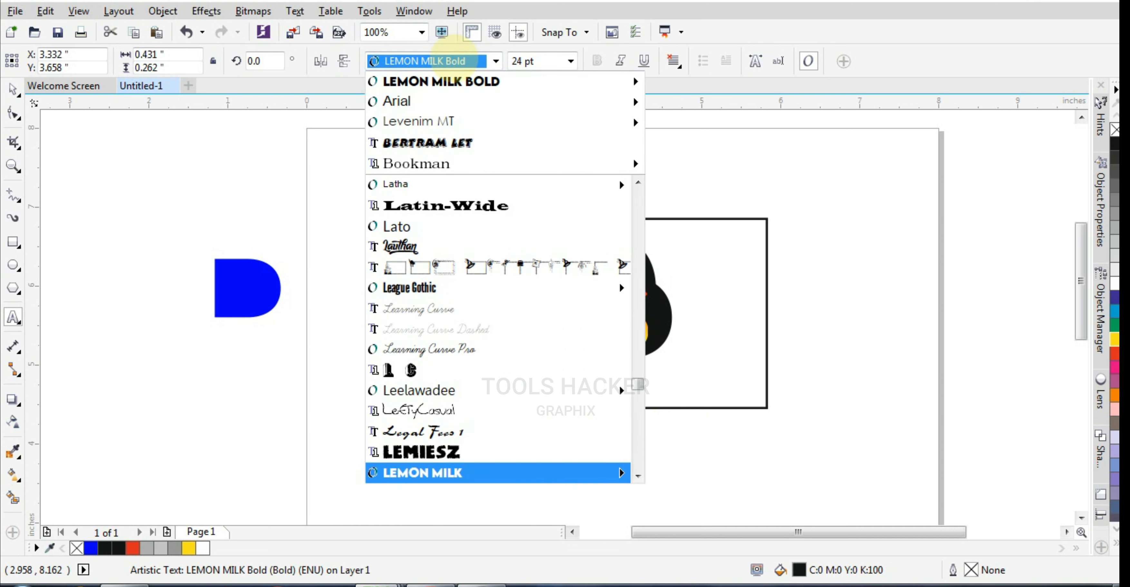
pyautogui.click(613, 469)
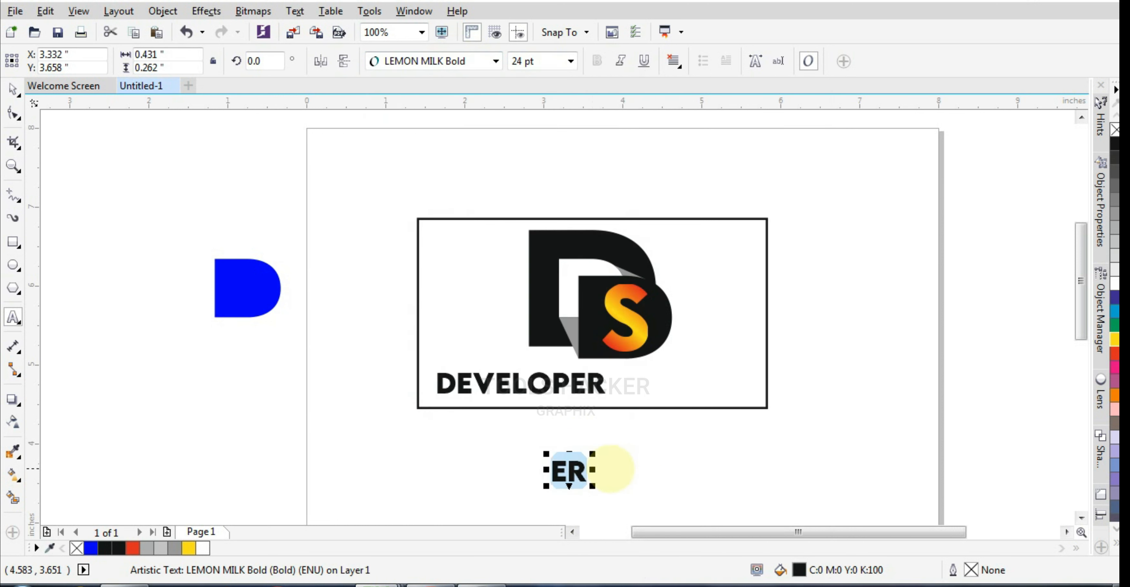
pyautogui.click(444, 62)
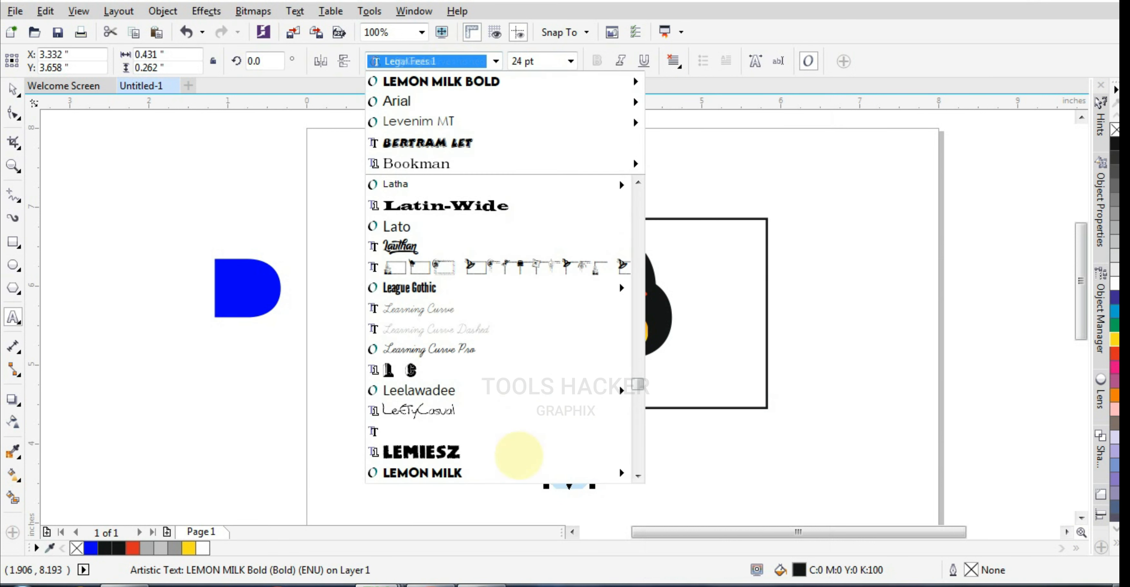
pyautogui.moveTo(623, 473)
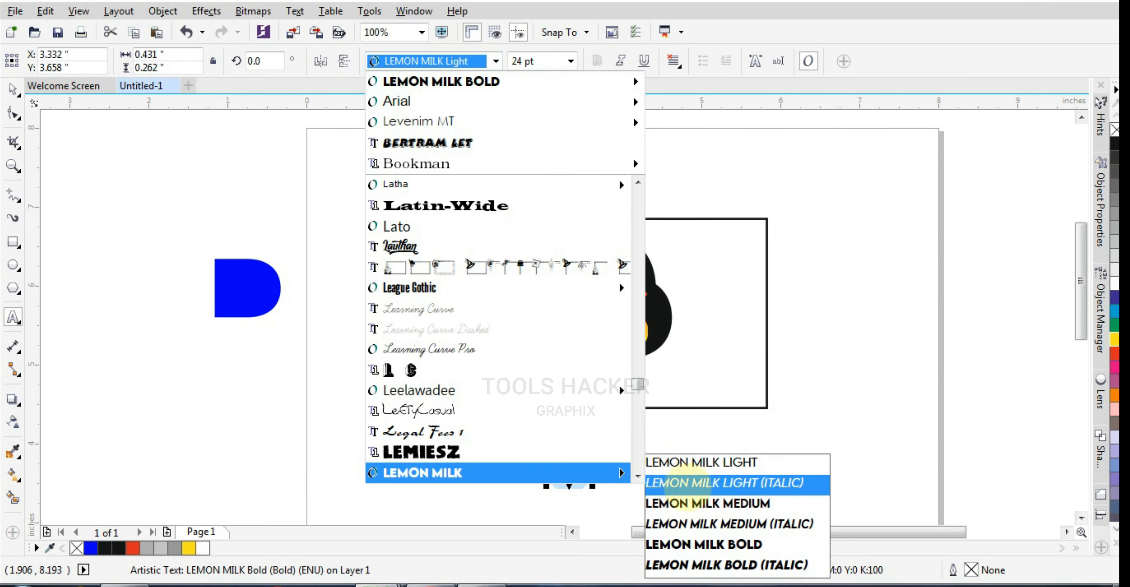
pyautogui.click(710, 501)
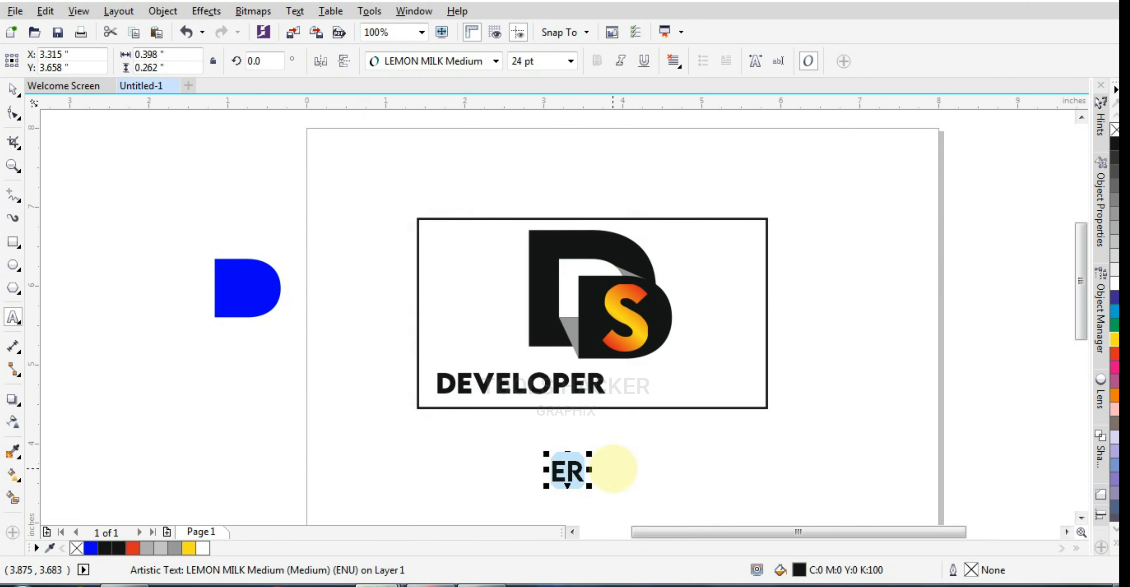
# Replace the ER text below the frame with the website name ending in .COM, in capitals
pyautogui.scroll(2, 613, 470)
pyautogui.write('S')
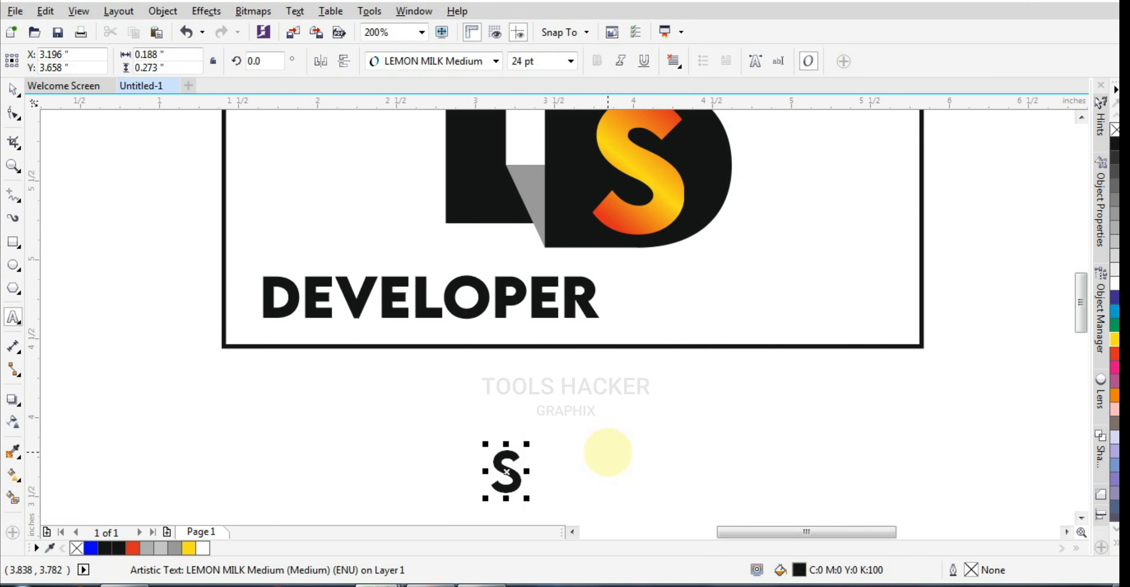
pyautogui.write('HIVA')
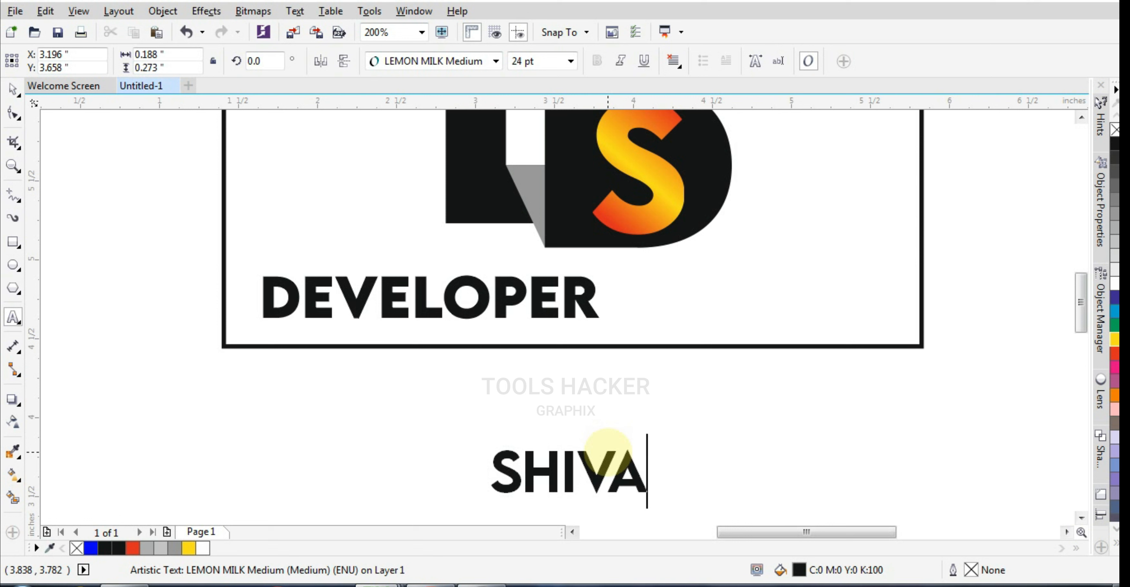
pyautogui.write('M.COM')
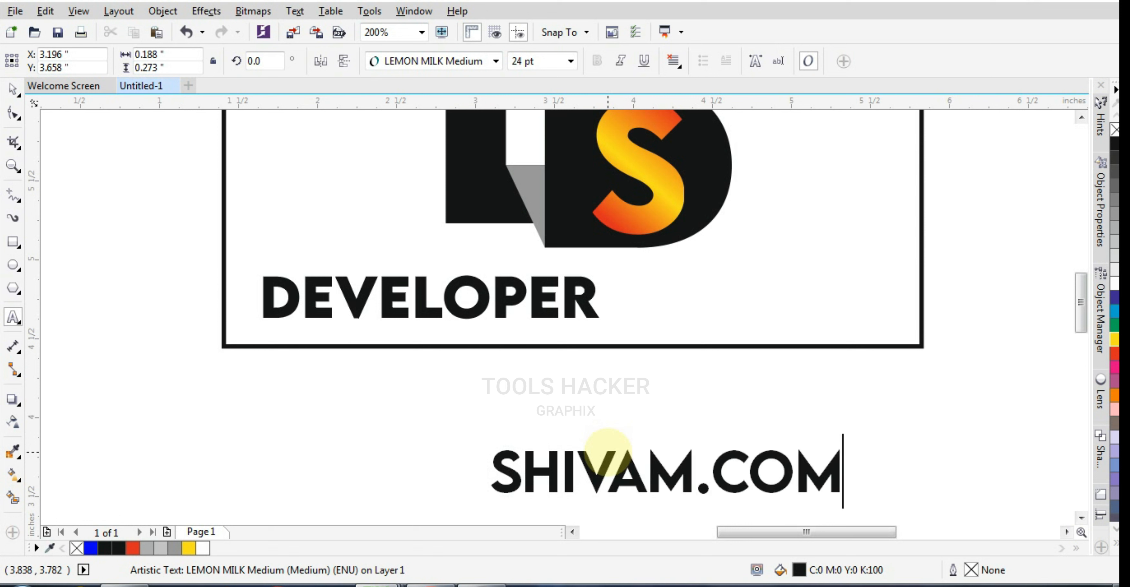
pyautogui.press('Escape')
pyautogui.click(12, 89)
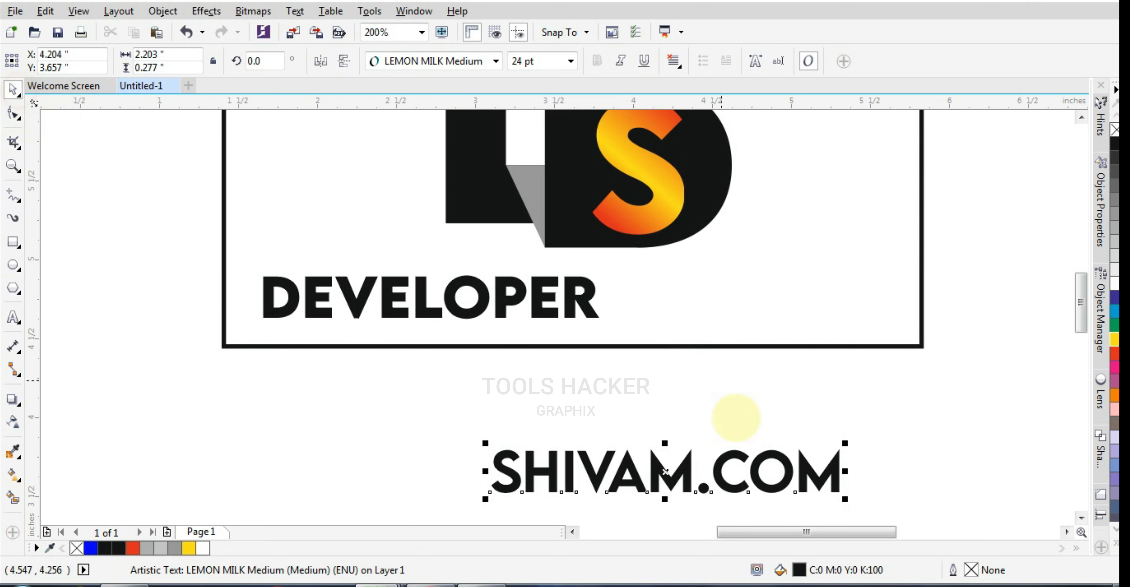
# Shrink the website text to about 1.1 by 0.14 inches and place it inside the frame, right beside DEVELOPER
pyautogui.moveTo(845, 444); pyautogui.dragTo(775, 469)
pyautogui.scroll(-2, 698, 489)
pyautogui.moveTo(666, 486); pyautogui.dragTo(727, 399)
pyautogui.scroll(2, 618, 408)
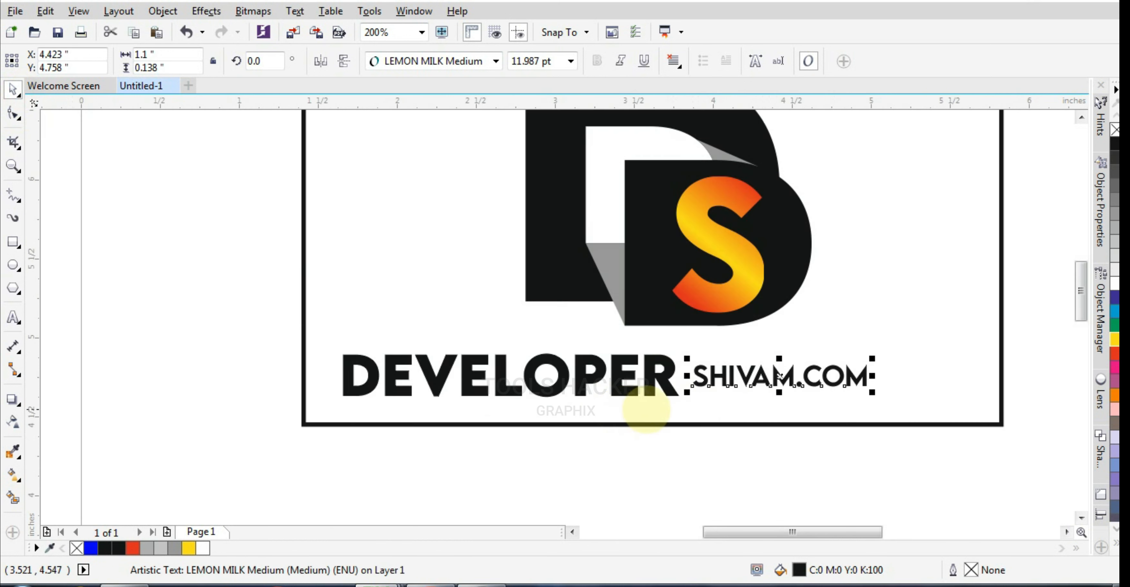
# Align the website text with the bottom of DEVELOPER and enlarge it to about 1.19 by 0.15 inches
pyautogui.keyDown('shift'); pyautogui.click(672, 387); pyautogui.keyUp('shift')
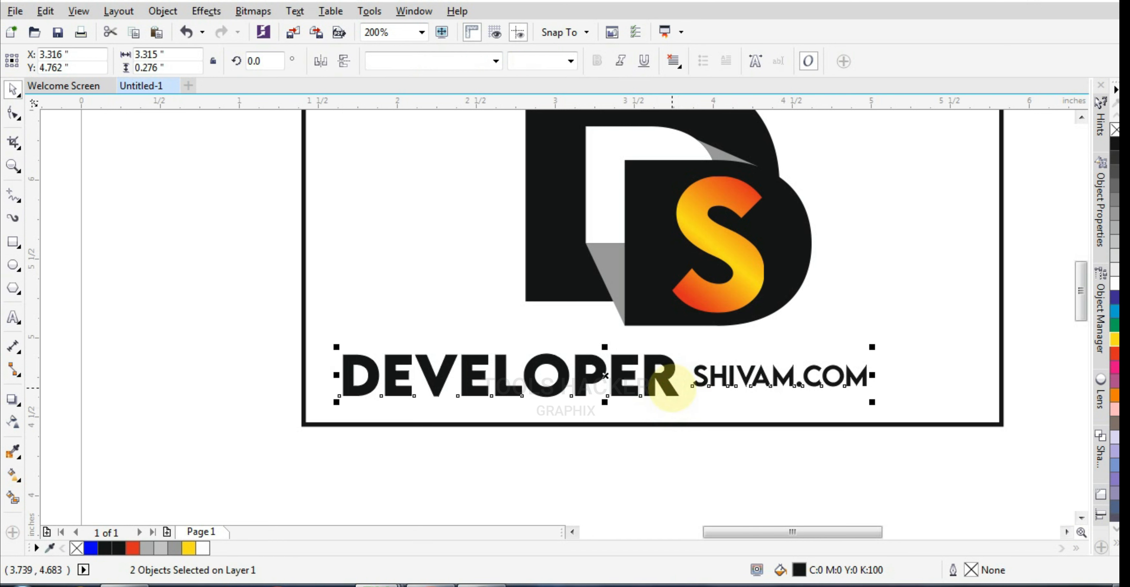
pyautogui.click(732, 454)
pyautogui.scroll(-2, 687, 417)
pyautogui.scroll(2, 668, 412)
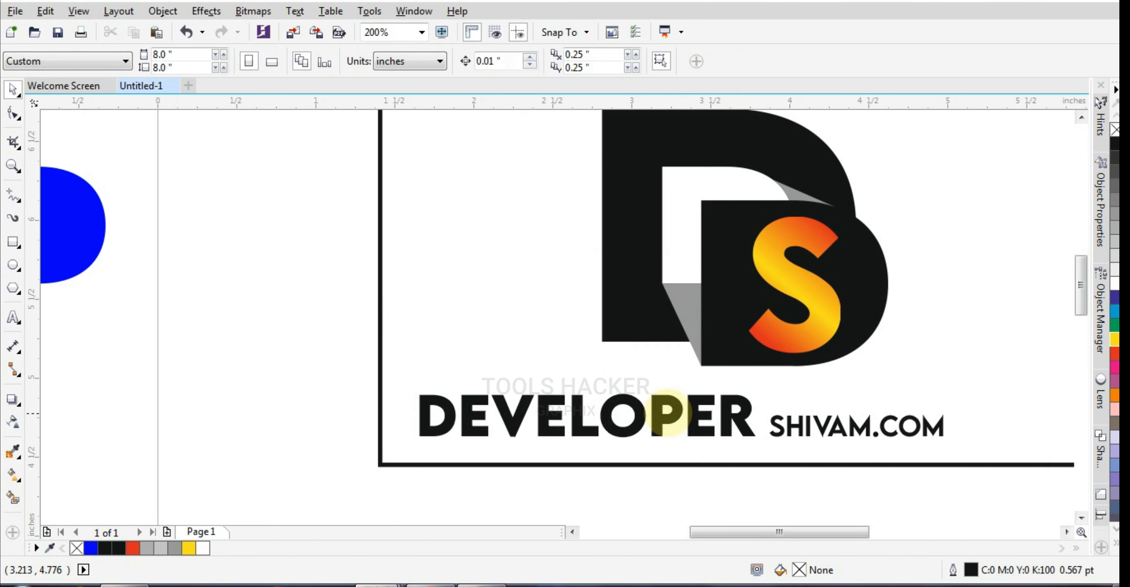
pyautogui.click(689, 411)
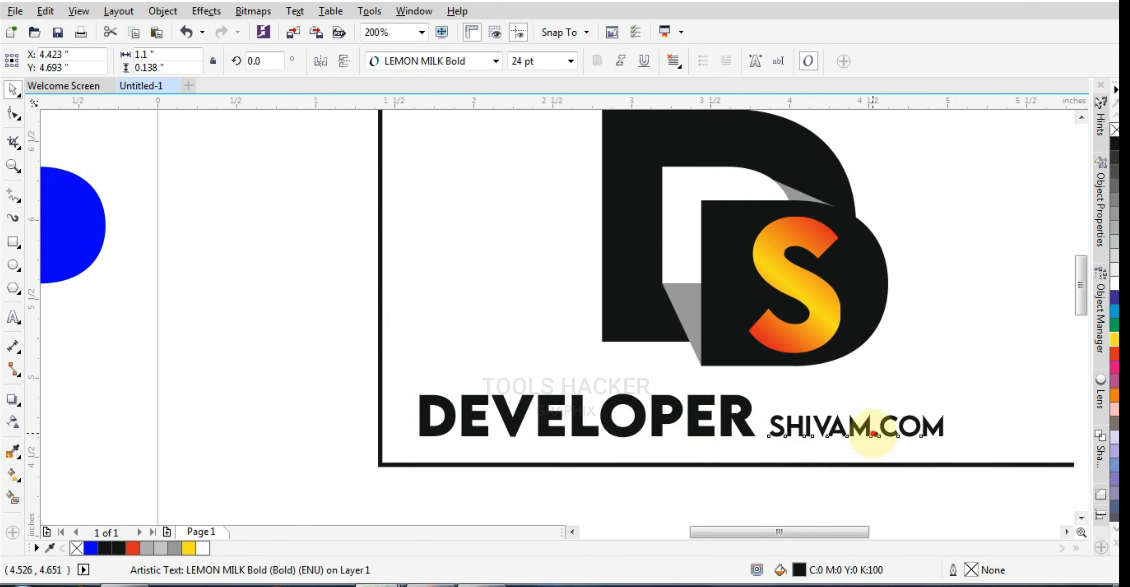
pyautogui.click(873, 433)
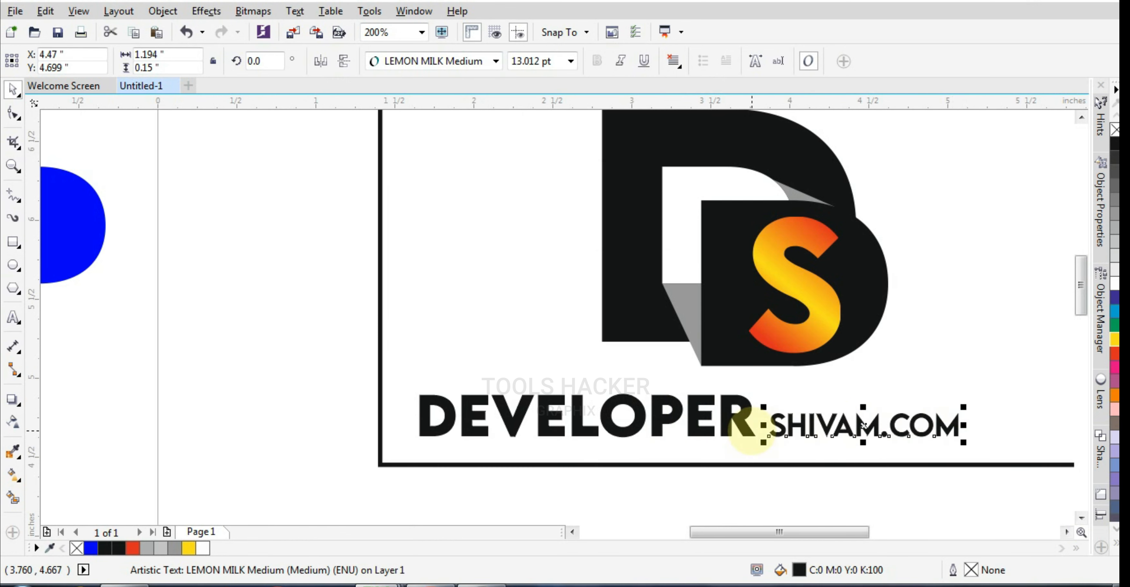
# Enlarge DEVELOPER and the website text together to about 4 by 0.32 inches and lower them slightly within the frame
pyautogui.keyDown('shift'); pyautogui.click(751, 432); pyautogui.keyUp('shift')
pyautogui.scroll(3, 749, 432)
pyautogui.scroll(-3, 742, 431)
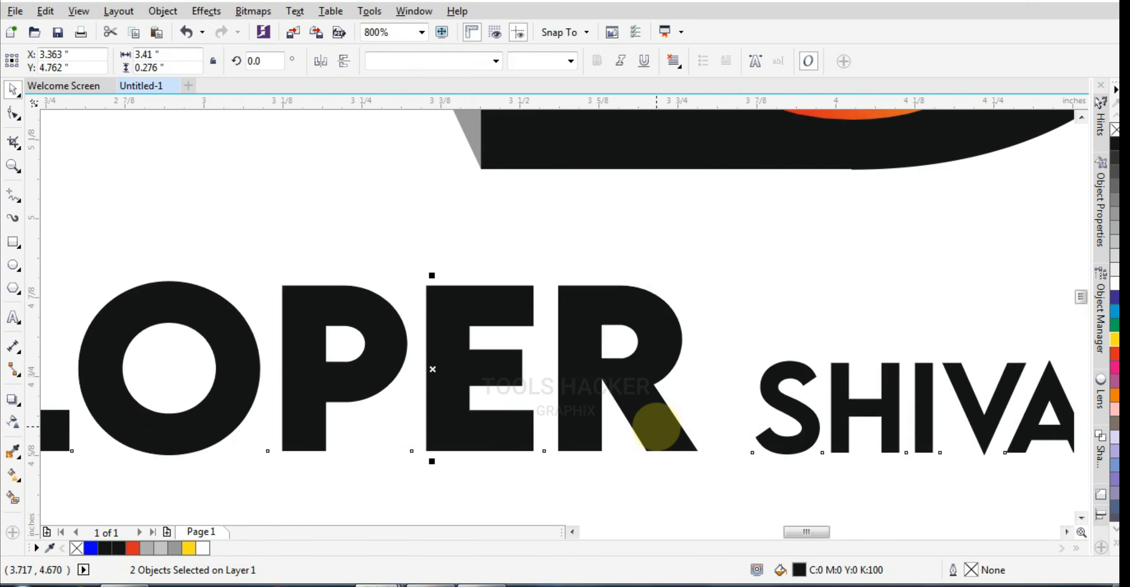
pyautogui.moveTo(875, 384); pyautogui.dragTo(965, 358)
pyautogui.scroll(-1, 851, 441)
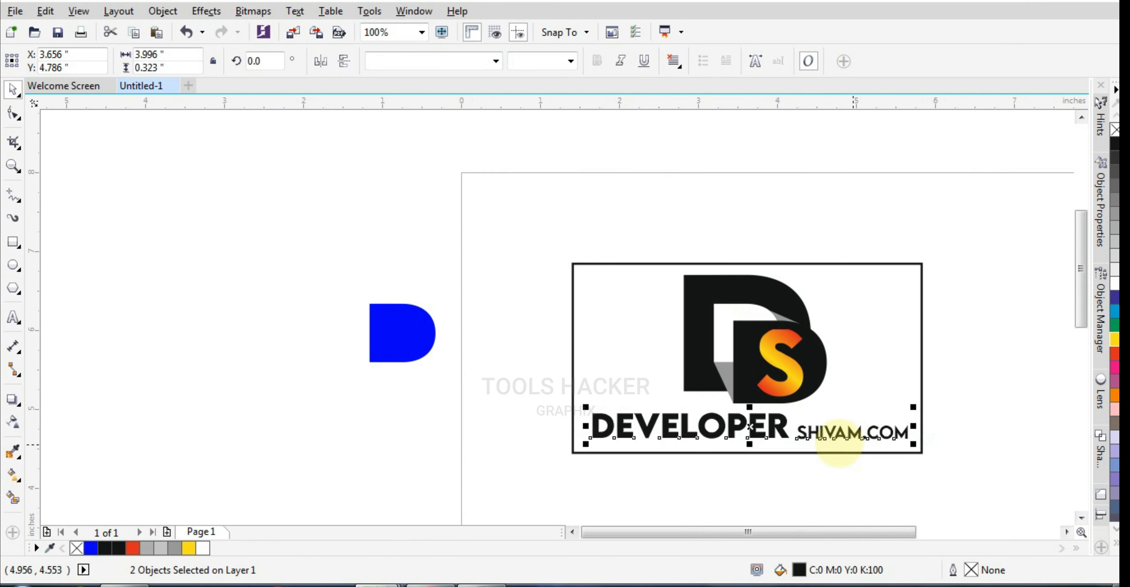
pyautogui.scroll(1, 792, 435)
pyautogui.moveTo(773, 428); pyautogui.dragTo(771, 435)
pyautogui.click(746, 510)
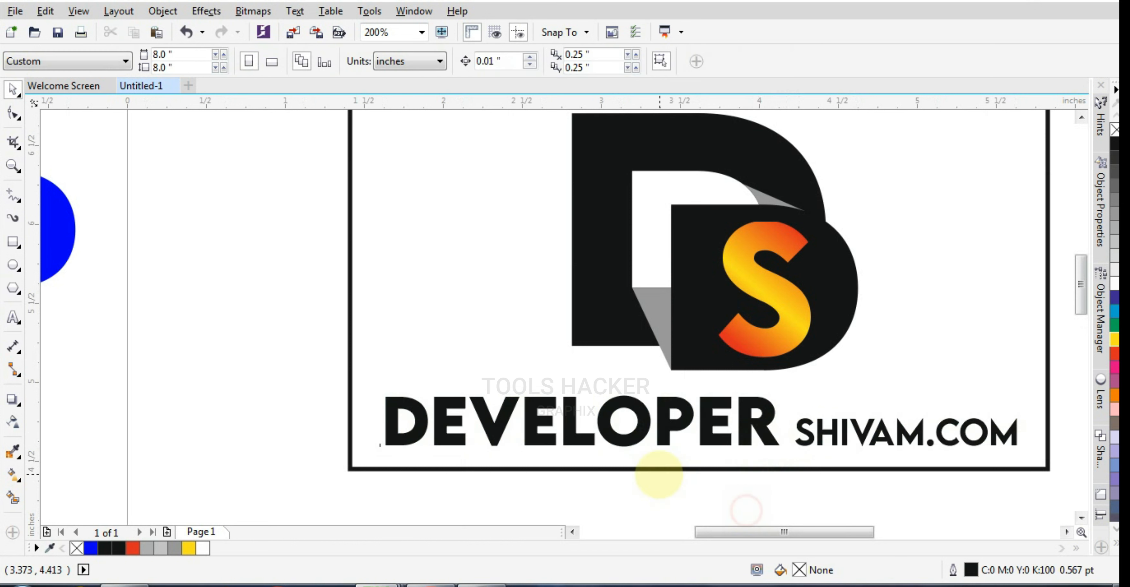
# Apply a linear fountain fill across the DEVELOPER text, from its first letter to its last, starting in dark blue
pyautogui.scroll(-1, 660, 474)
pyautogui.click(661, 468)
pyautogui.scroll(1, 661, 466)
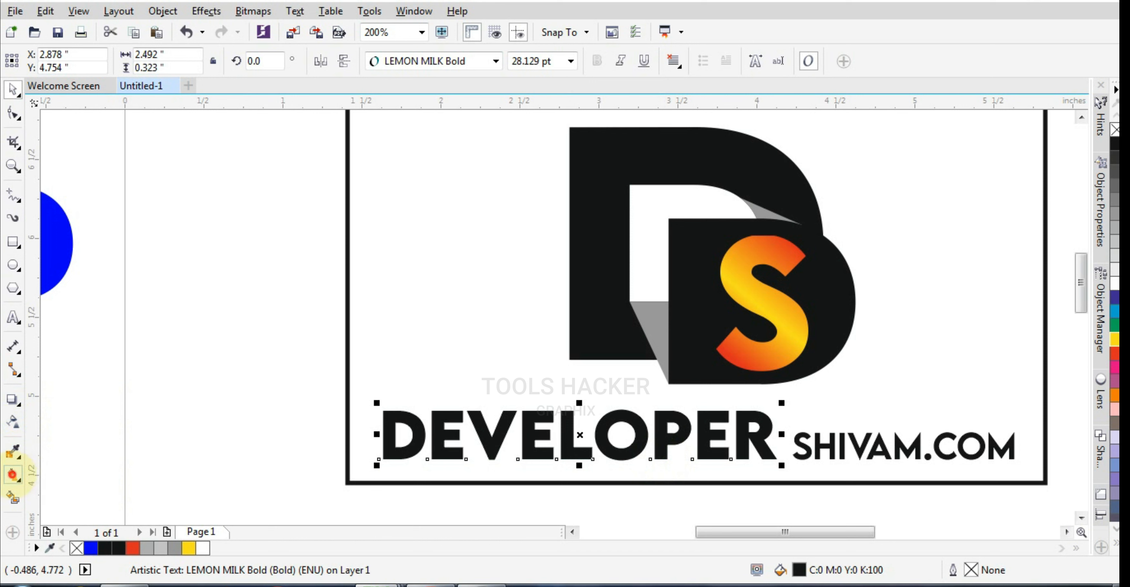
pyautogui.click(12, 474)
pyautogui.moveTo(385, 450); pyautogui.dragTo(766, 418)
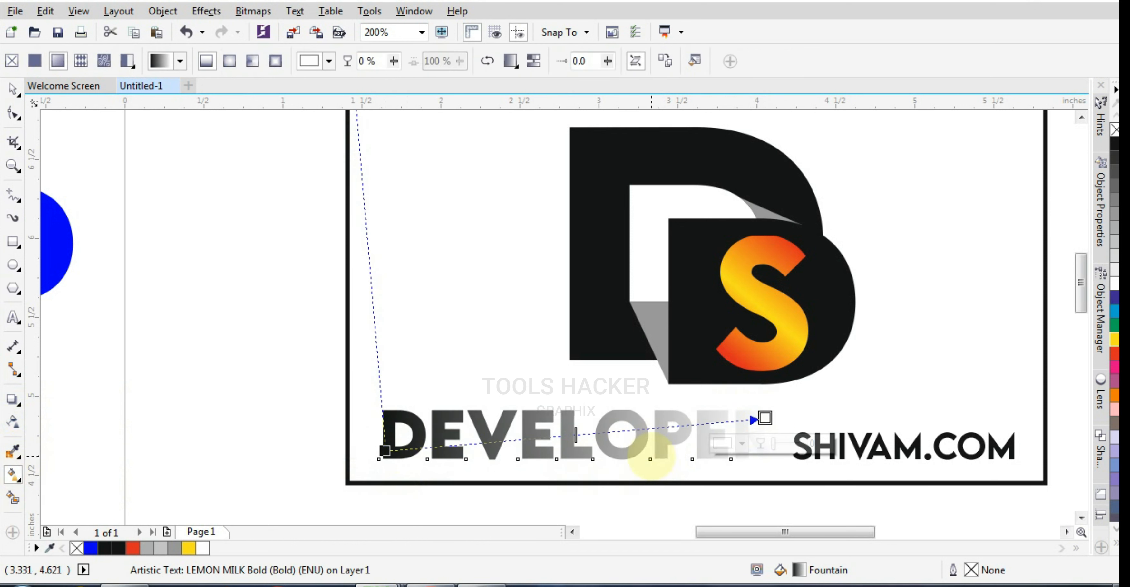
pyautogui.click(384, 451)
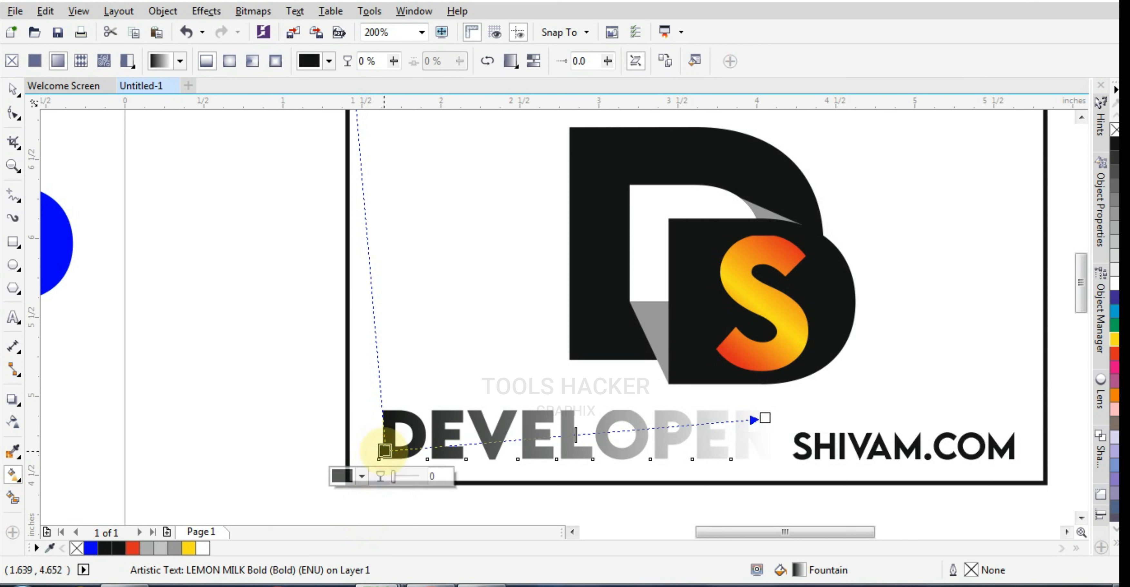
pyautogui.click(1115, 298)
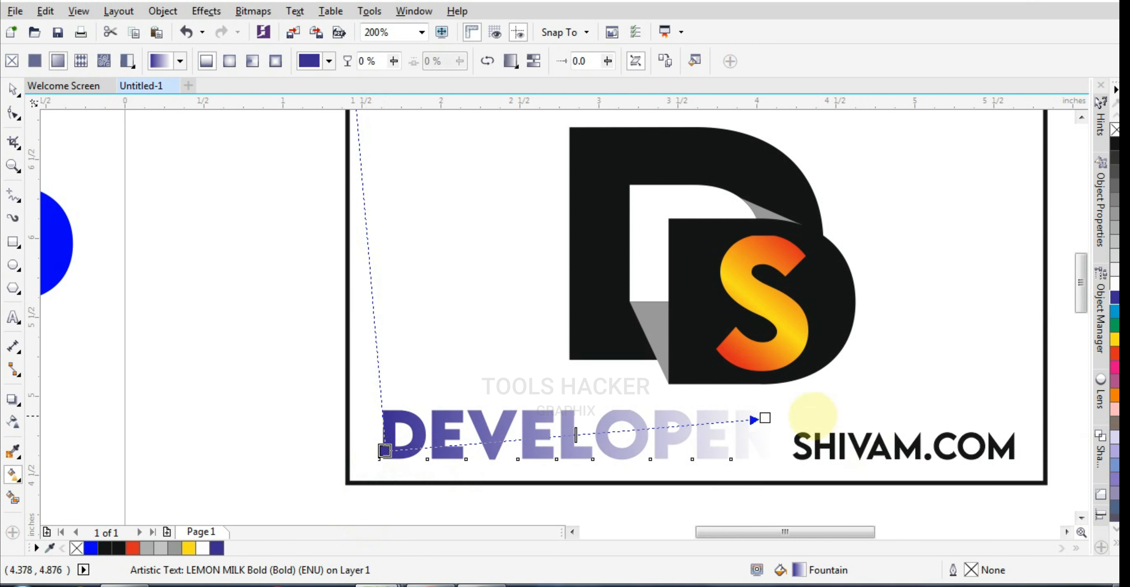
# Set the end colour of the DEVELOPER gradient to light turquoise
pyautogui.click(766, 418)
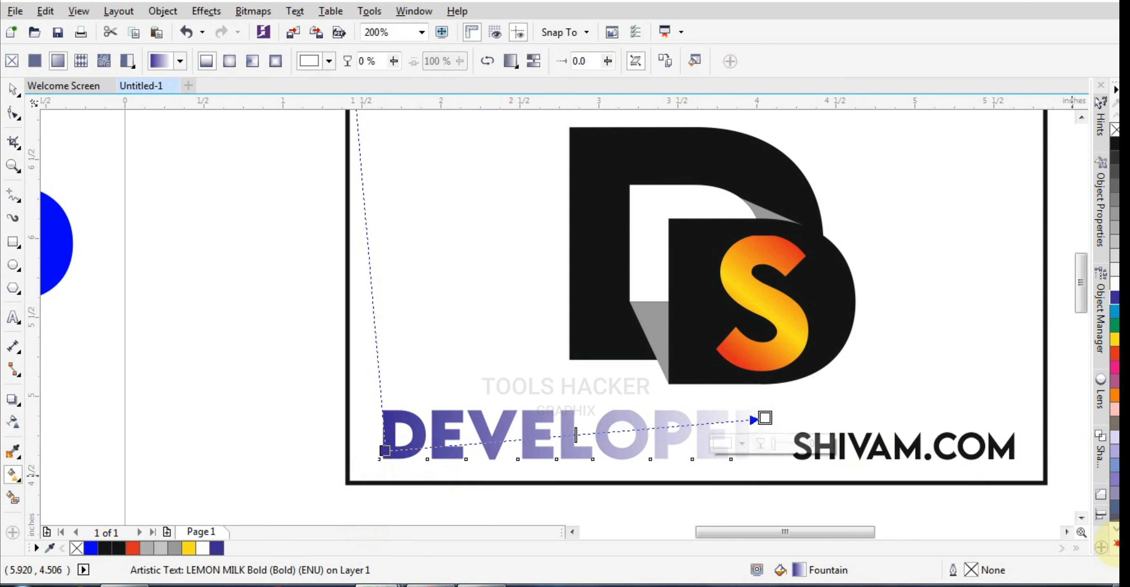
pyautogui.click(1115, 543)
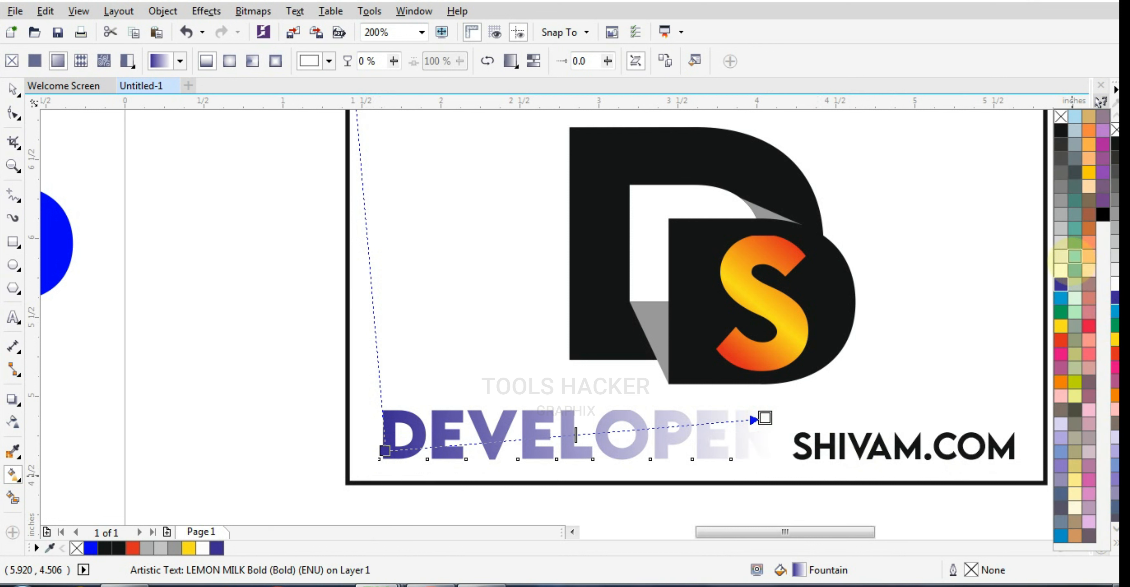
pyautogui.click(1075, 256)
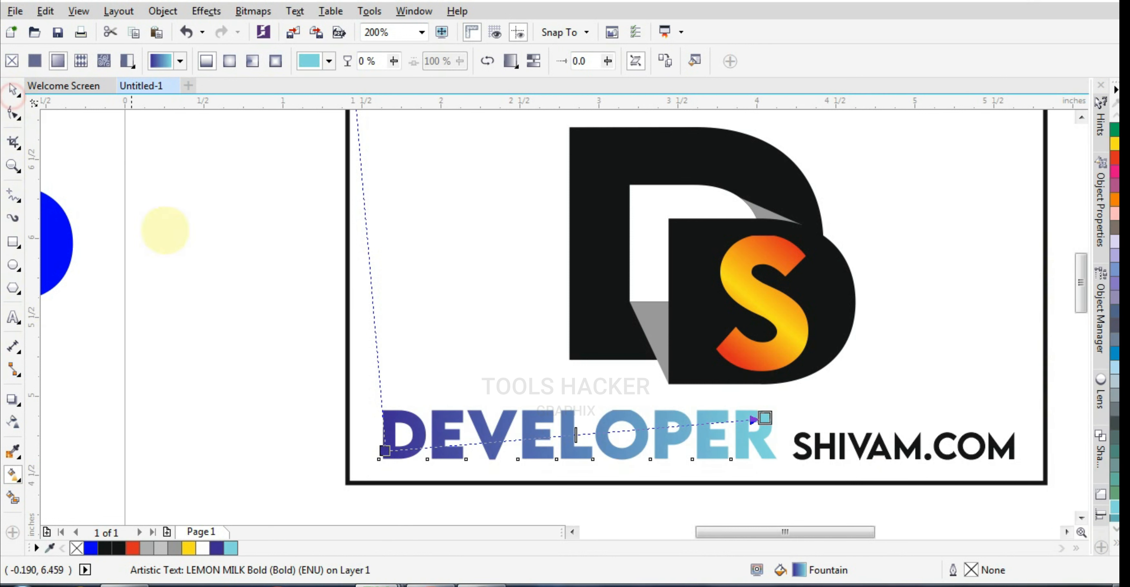
pyautogui.click(177, 271)
pyautogui.click(12, 88)
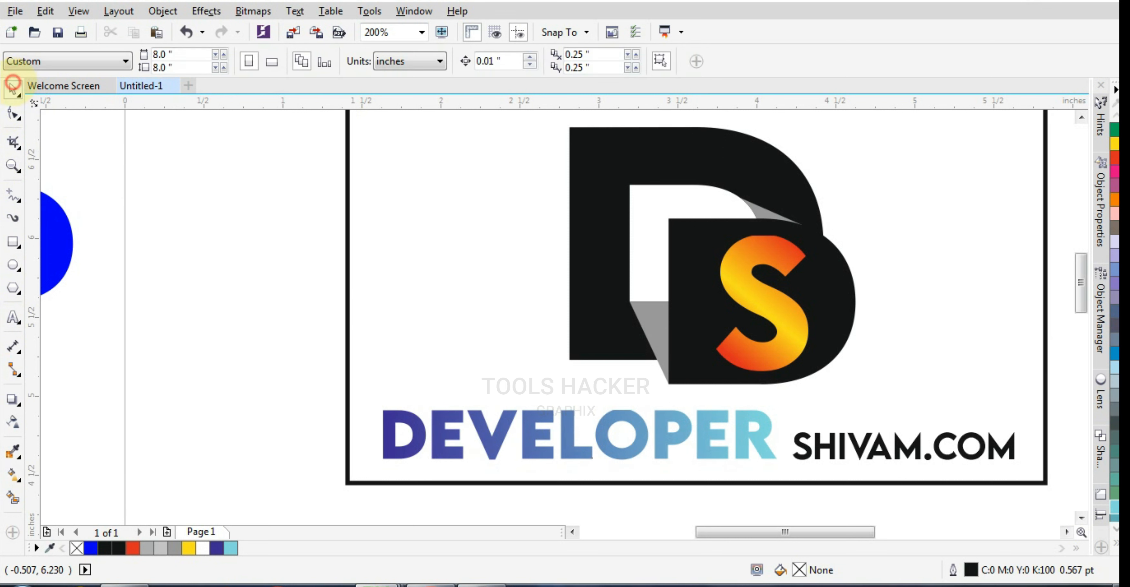
# Fill both the front and back D shapes with rich black, C100 M100 Y100 K100
pyautogui.click(701, 242)
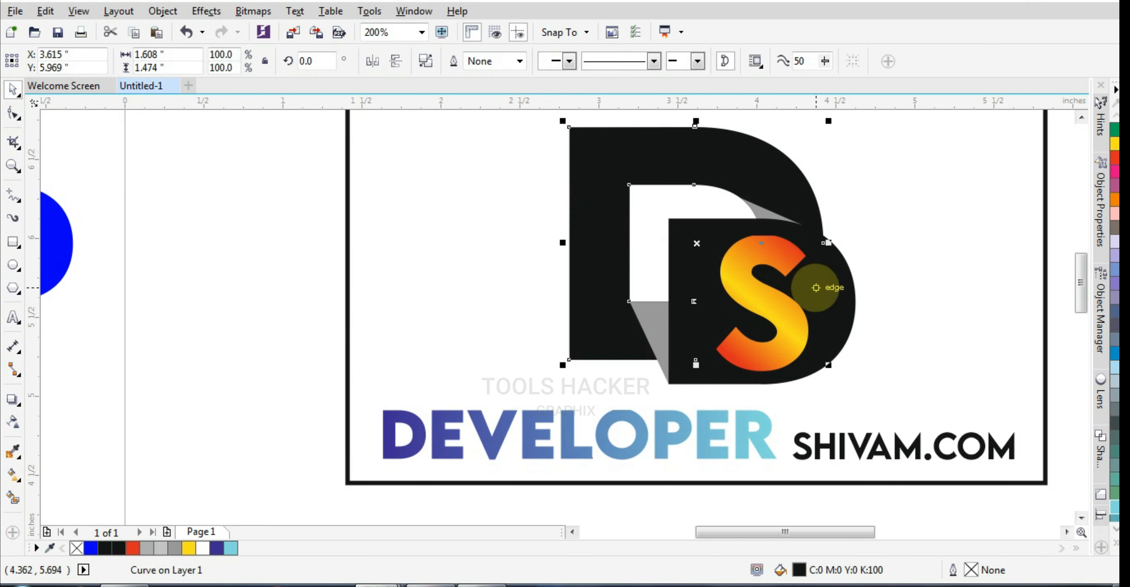
pyautogui.click(831, 327)
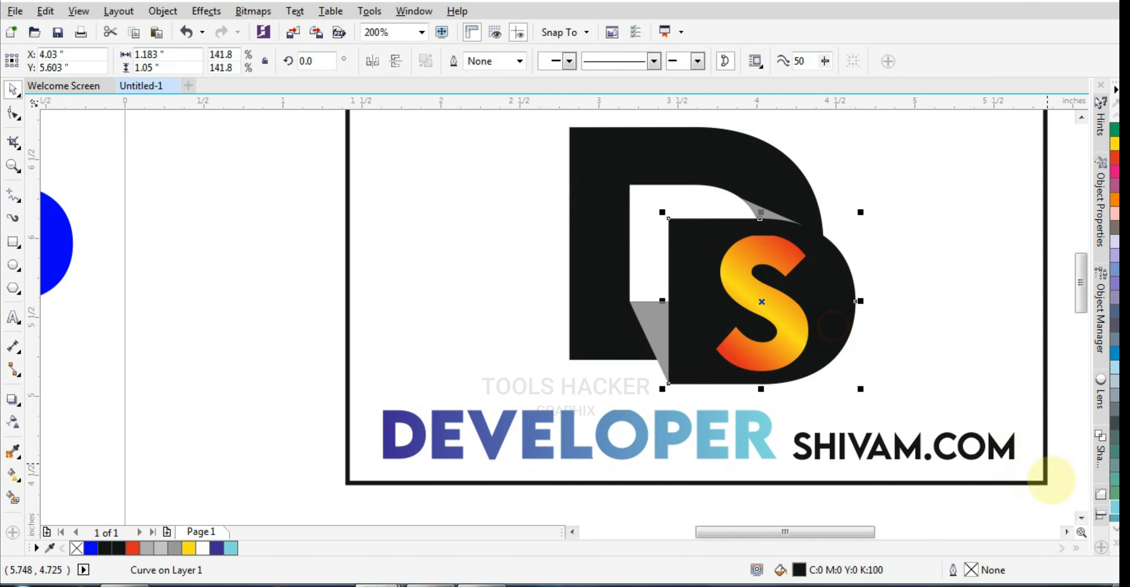
pyautogui.click(1115, 545)
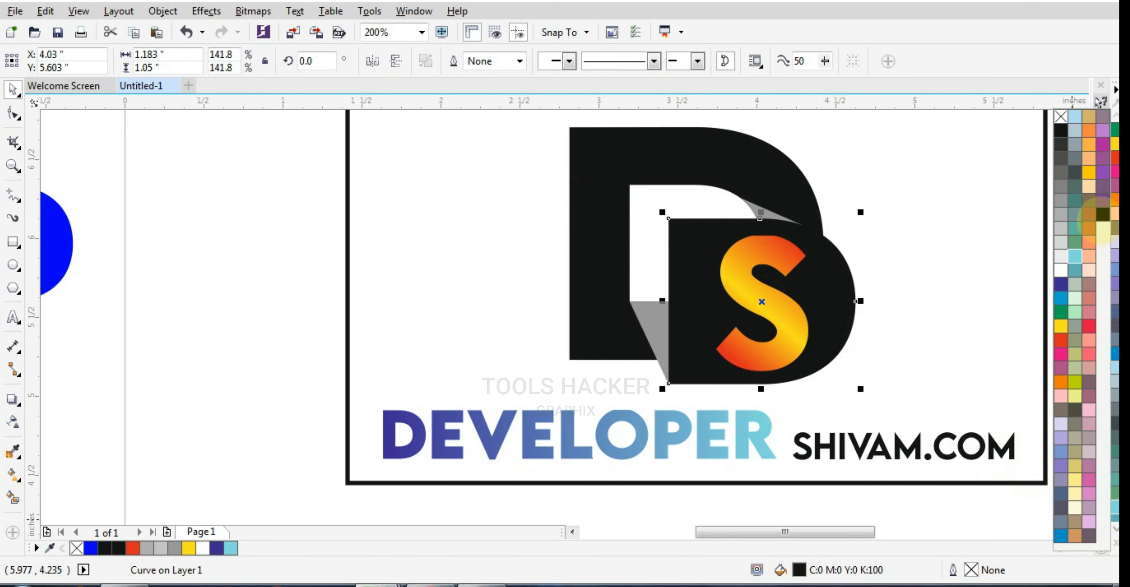
pyautogui.click(1102, 215)
pyautogui.click(724, 167)
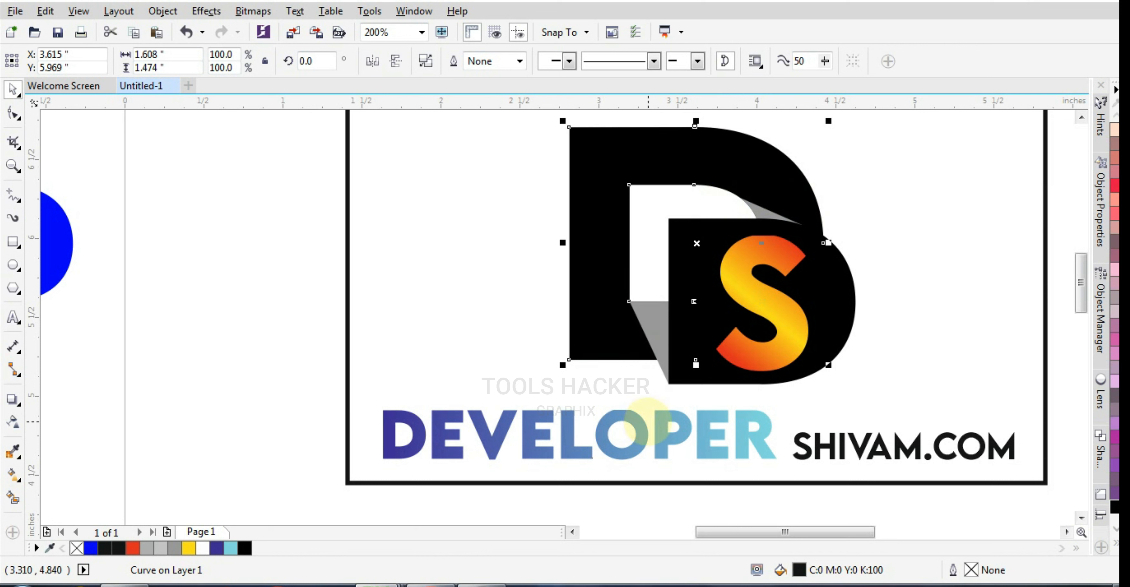
pyautogui.click(1115, 506)
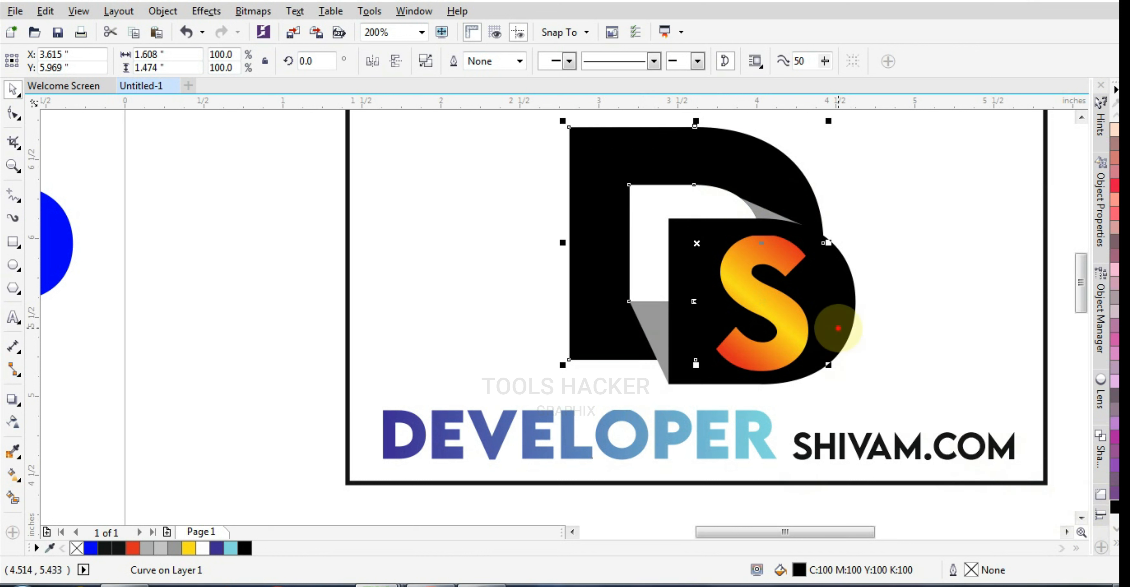
pyautogui.click(839, 329)
# Fill the website text with the same rich black, C100 M100 Y100 K100
pyautogui.click(758, 435)
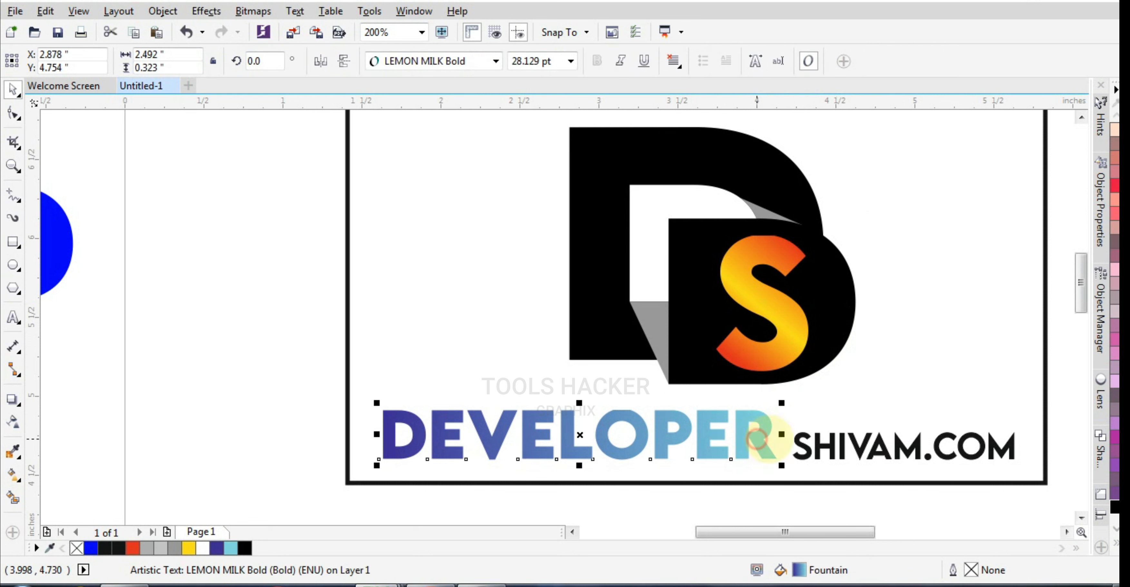
pyautogui.click(812, 443)
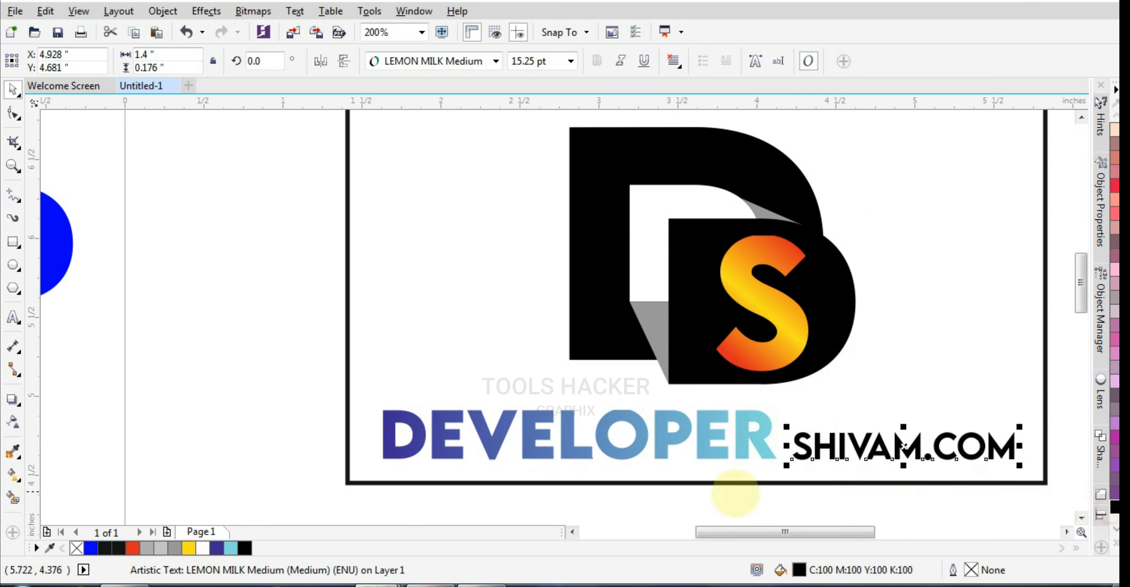
pyautogui.click(662, 509)
# Add a black drop shadow to the DEVELOPER text, slanting from the base of the letters up towards the website text
pyautogui.click(454, 459)
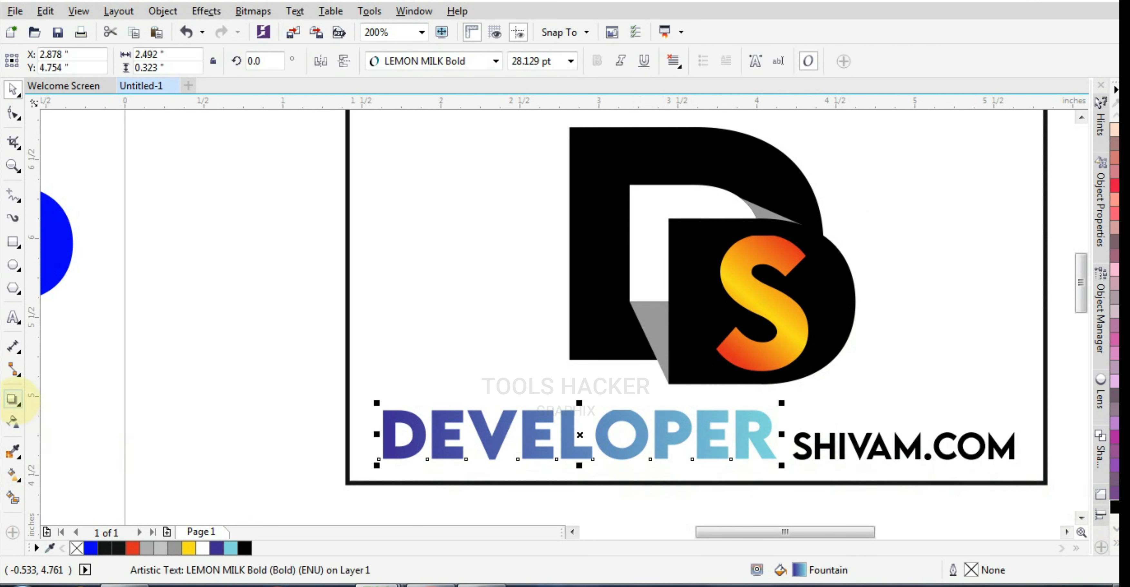
pyautogui.click(12, 398)
pyautogui.click(65, 396)
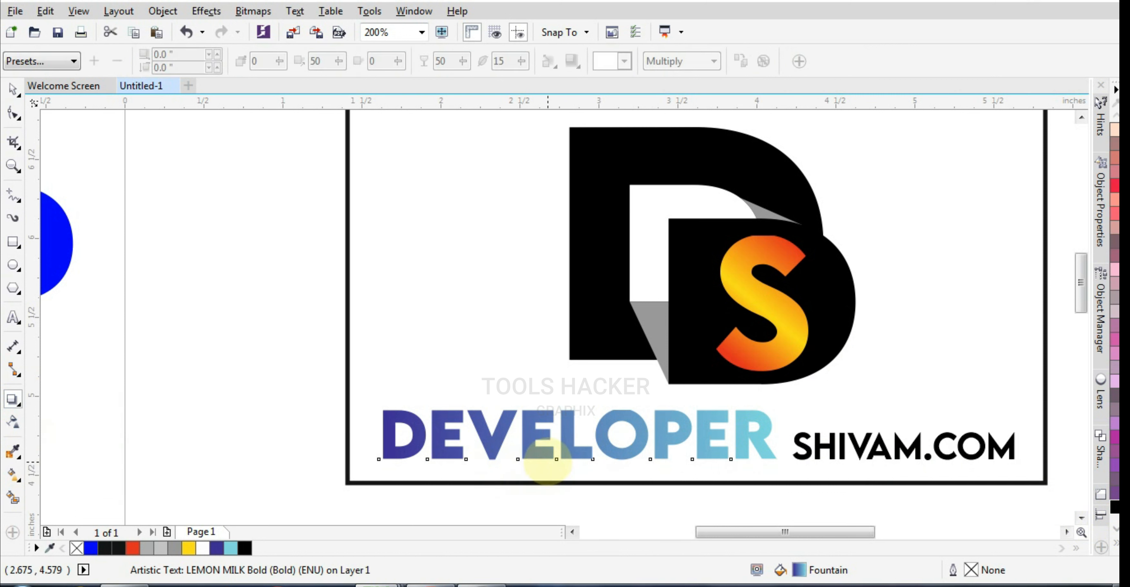
pyautogui.moveTo(551, 454); pyautogui.dragTo(598, 426)
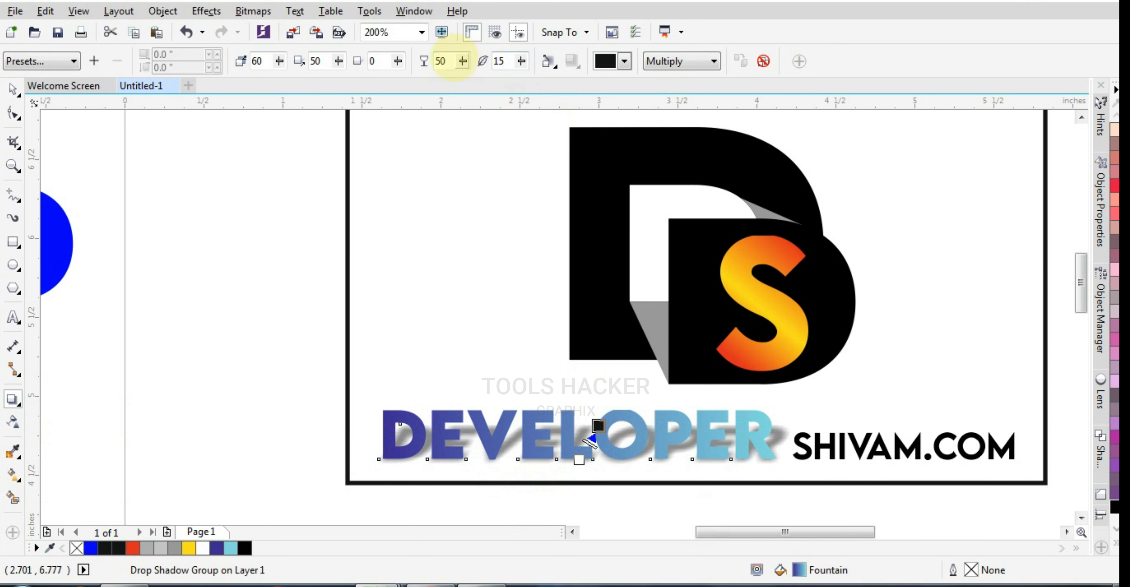
# Set the opacity of the DEVELOPER drop shadow to 35
pyautogui.write('25')
pyautogui.press('Return')
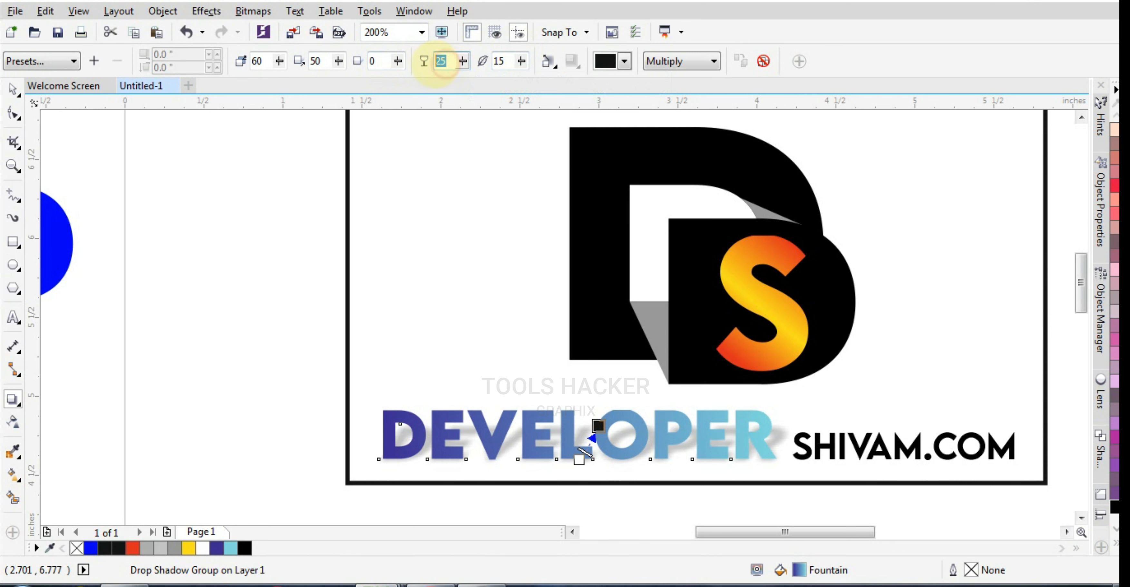
pyautogui.write('35')
pyautogui.press('Return')
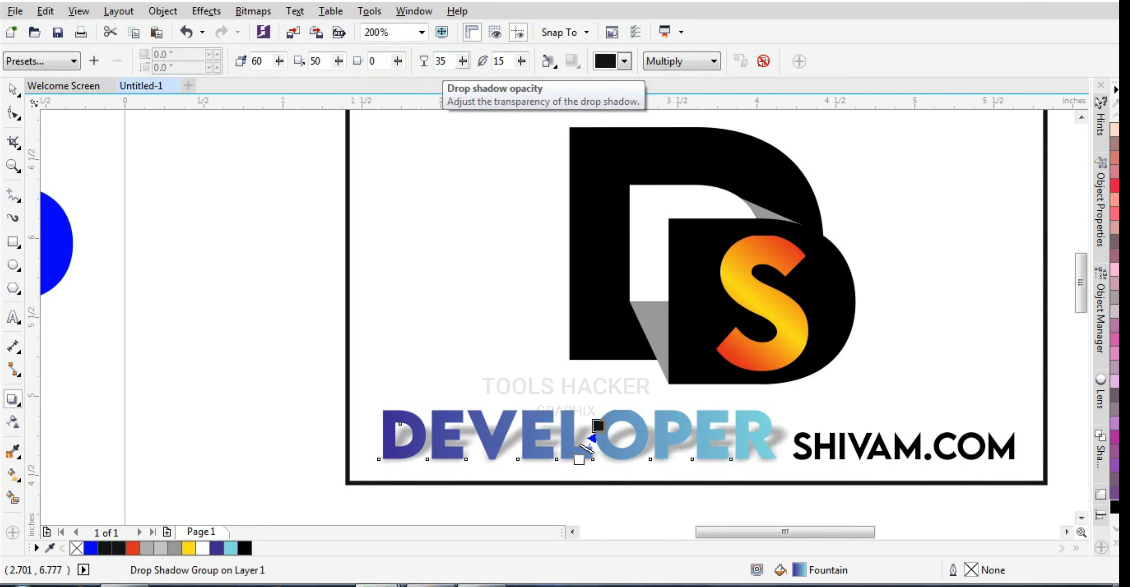
pyautogui.click(14, 91)
pyautogui.click(193, 195)
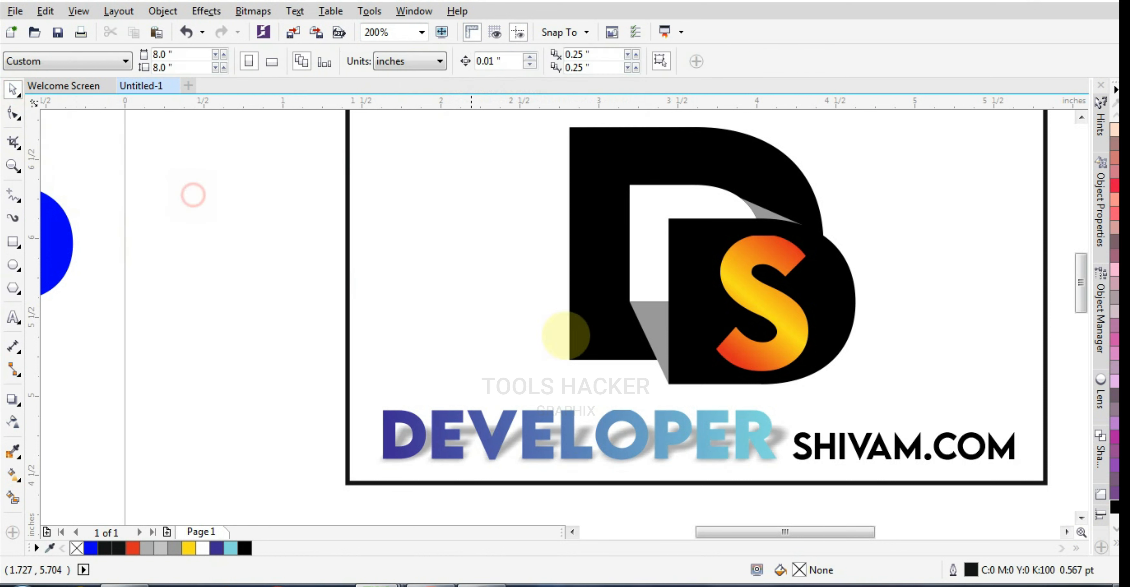
# Move the spare blue D farther away from the page, outside the artwork area
pyautogui.scroll(-1, 712, 395)
pyautogui.moveTo(487, 234); pyautogui.dragTo(889, 452)
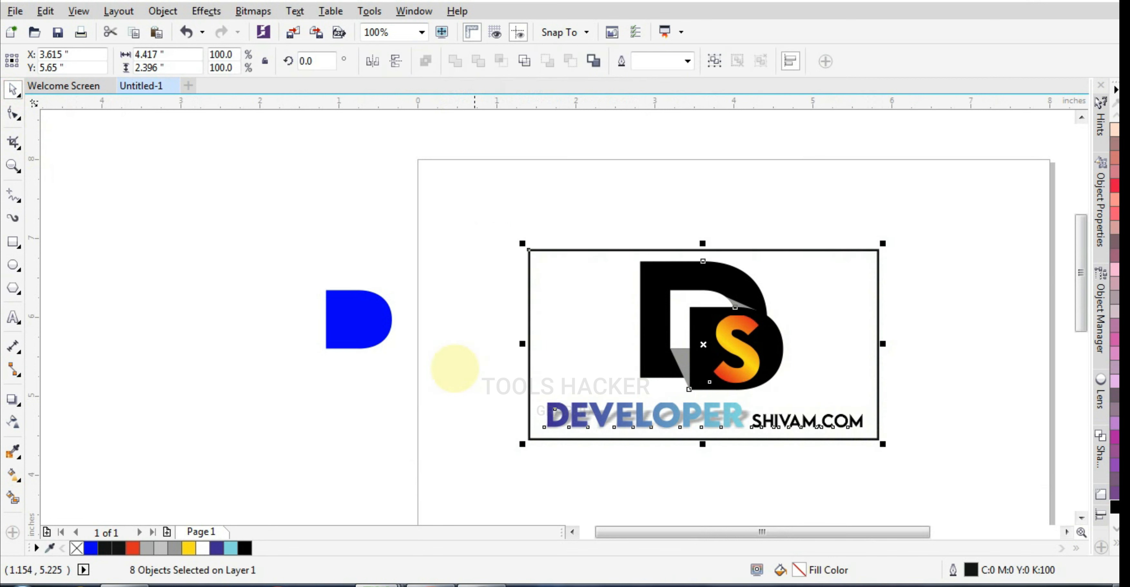
pyautogui.moveTo(385, 343); pyautogui.dragTo(232, 302)
pyautogui.moveTo(382, 315); pyautogui.dragTo(212, 285)
# Select the whole framed logo, zoom in on it and check the design in a full-screen preview
pyautogui.moveTo(420, 226); pyautogui.dragTo(889, 472)
pyautogui.scroll(-2, 746, 253)
pyautogui.scroll(2, 736, 305)
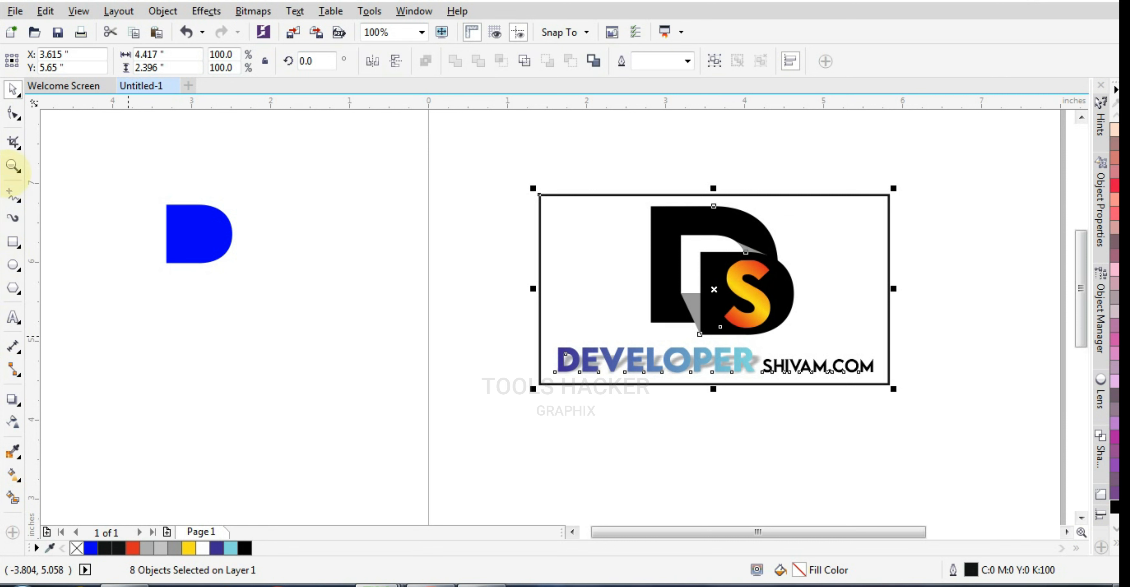
pyautogui.click(13, 166)
pyautogui.moveTo(498, 168); pyautogui.dragTo(908, 397)
pyautogui.press('F9')
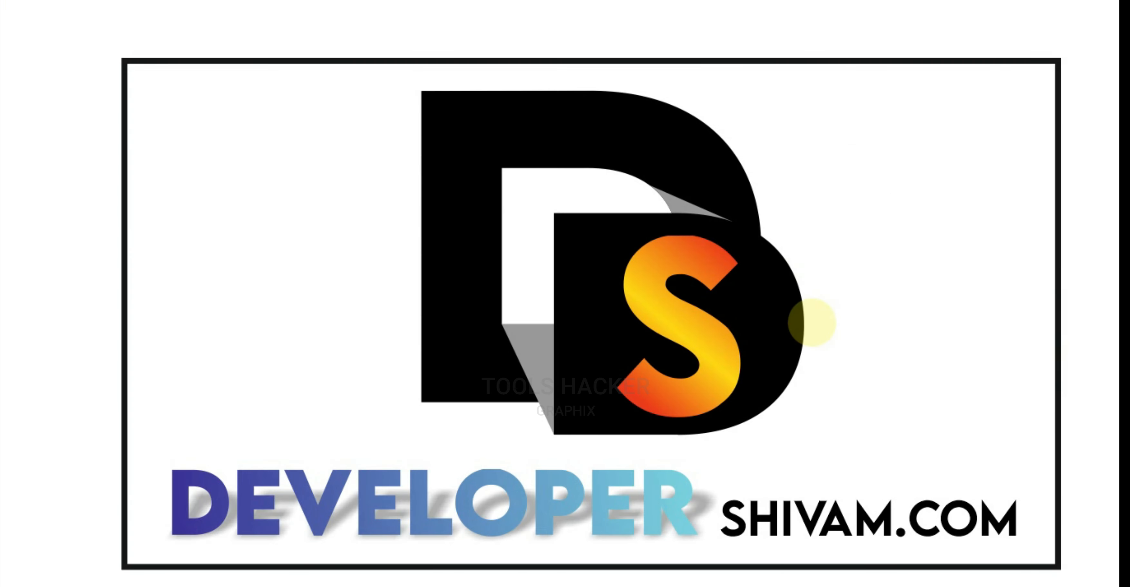
pyautogui.press('F9')
pyautogui.scroll(-2, 731, 246)
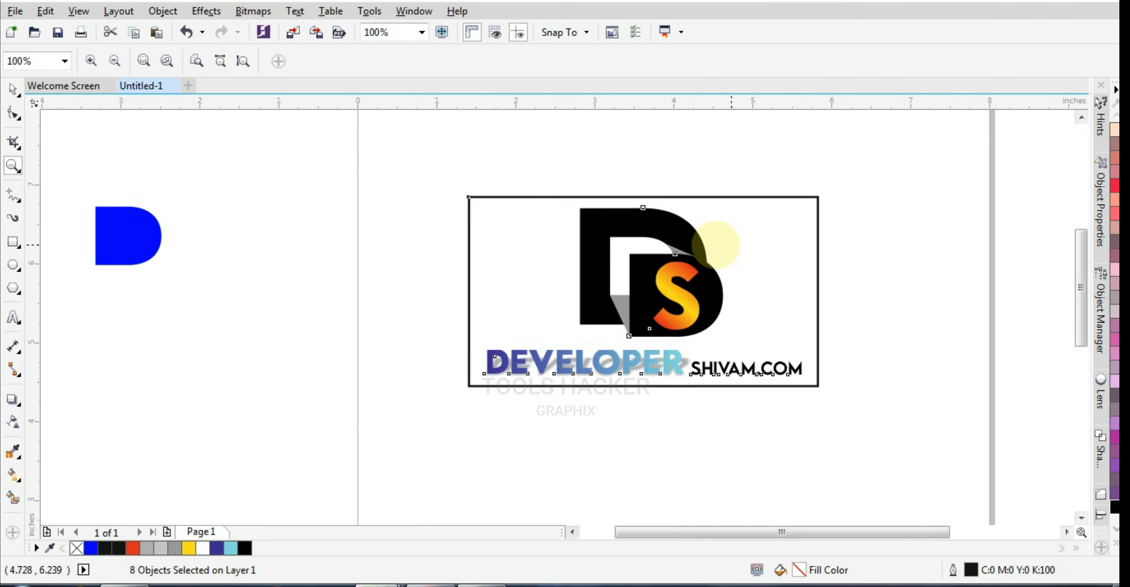
# Duplicate the whole framed logo directly below the original, leaving a small gap between the frames
pyautogui.click(12, 89)
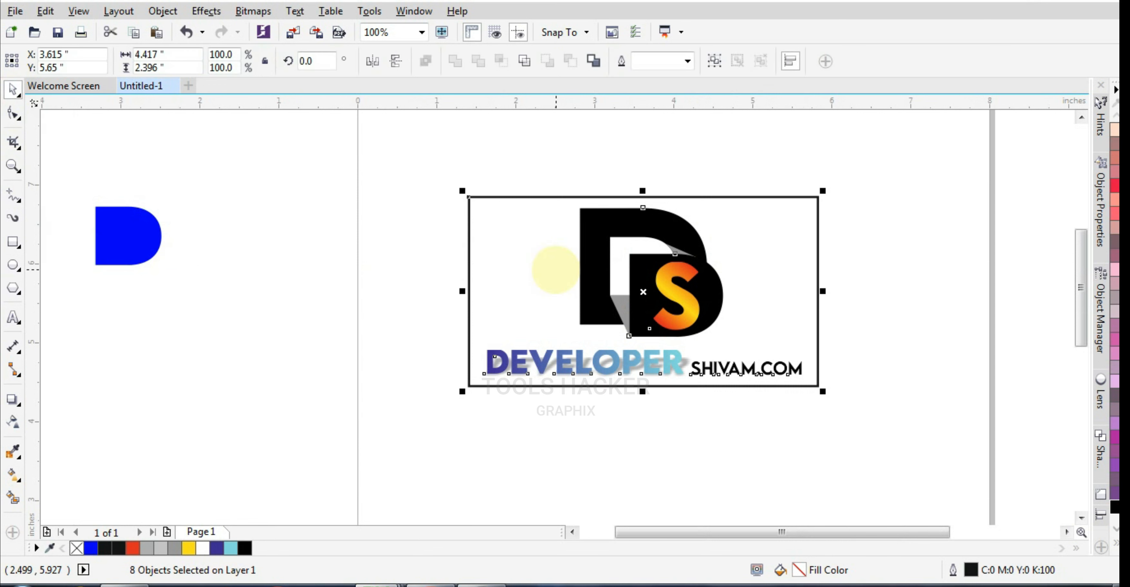
pyautogui.moveTo(606, 232); pyautogui.dragTo(608, 439)
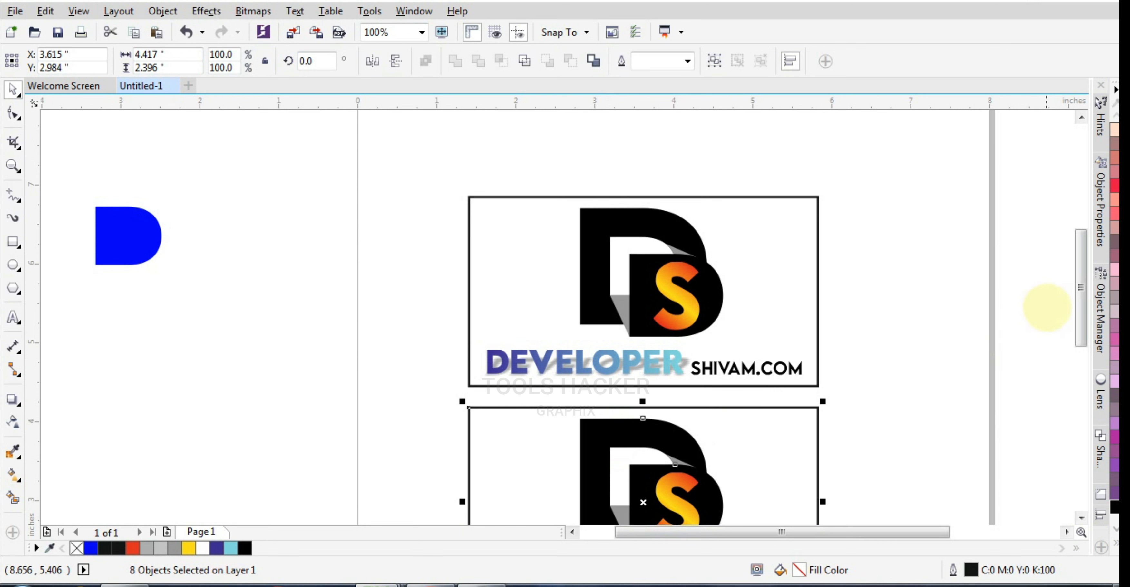
pyautogui.scroll(-3, 1071, 307)
pyautogui.click(922, 321)
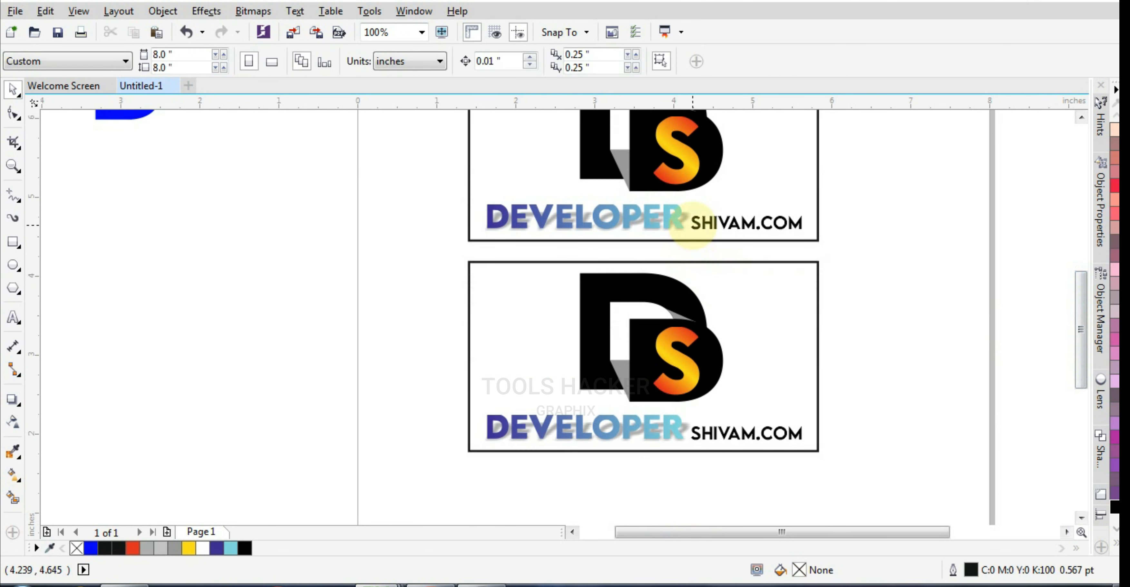
# Fill the duplicate logo's frame with purple and recolor its large back D white
pyautogui.click(706, 262)
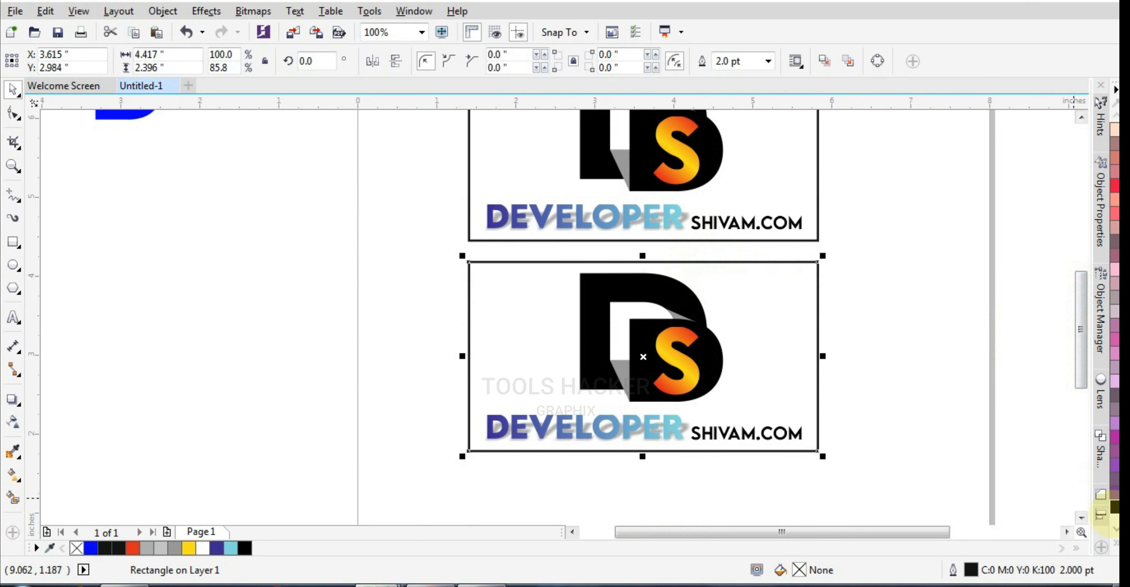
pyautogui.click(1115, 436)
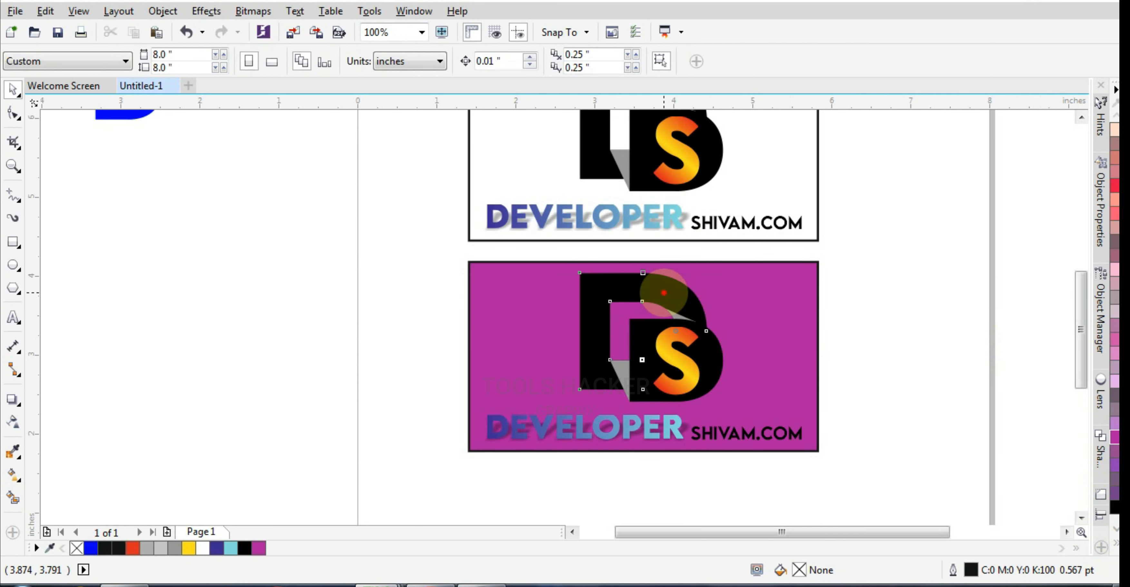
pyautogui.click(665, 294)
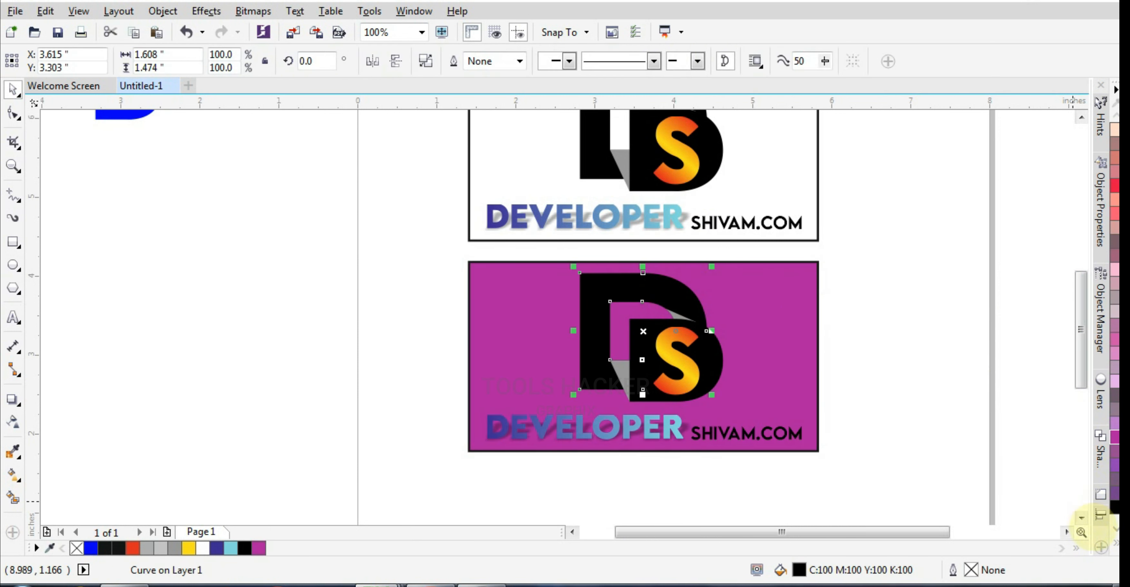
pyautogui.click(1116, 545)
pyautogui.click(1052, 268)
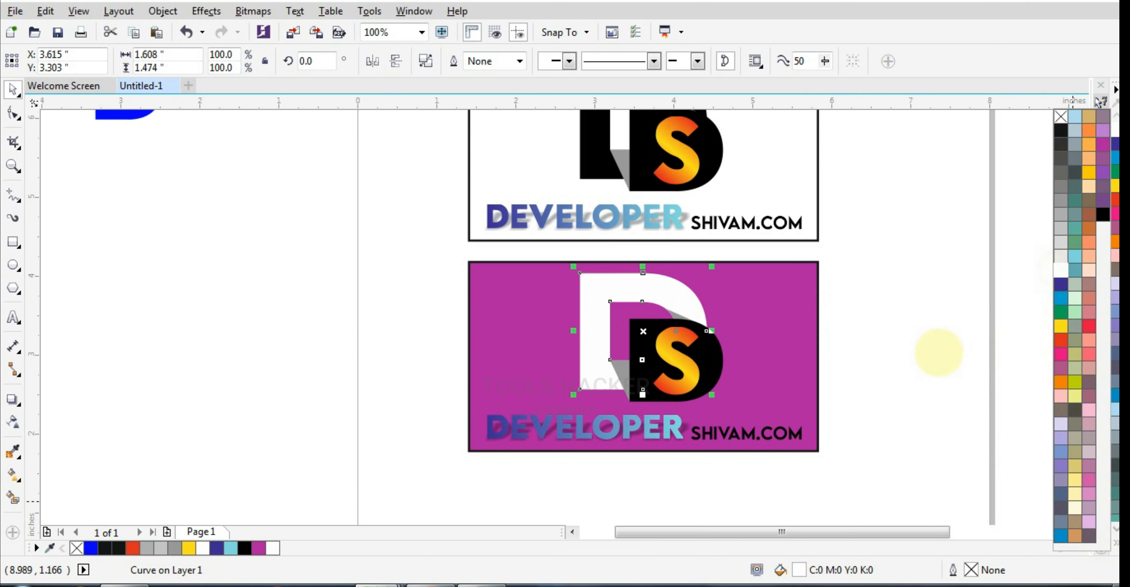
# Recolor the smaller front D and the website caption in the duplicate logo white
pyautogui.click(676, 354)
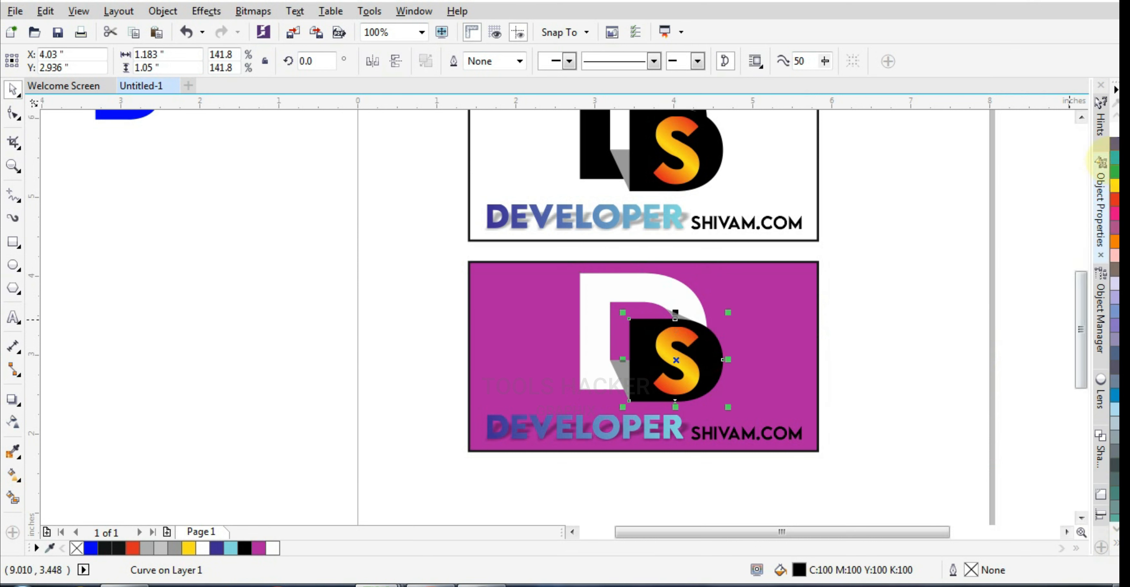
pyautogui.click(1115, 130)
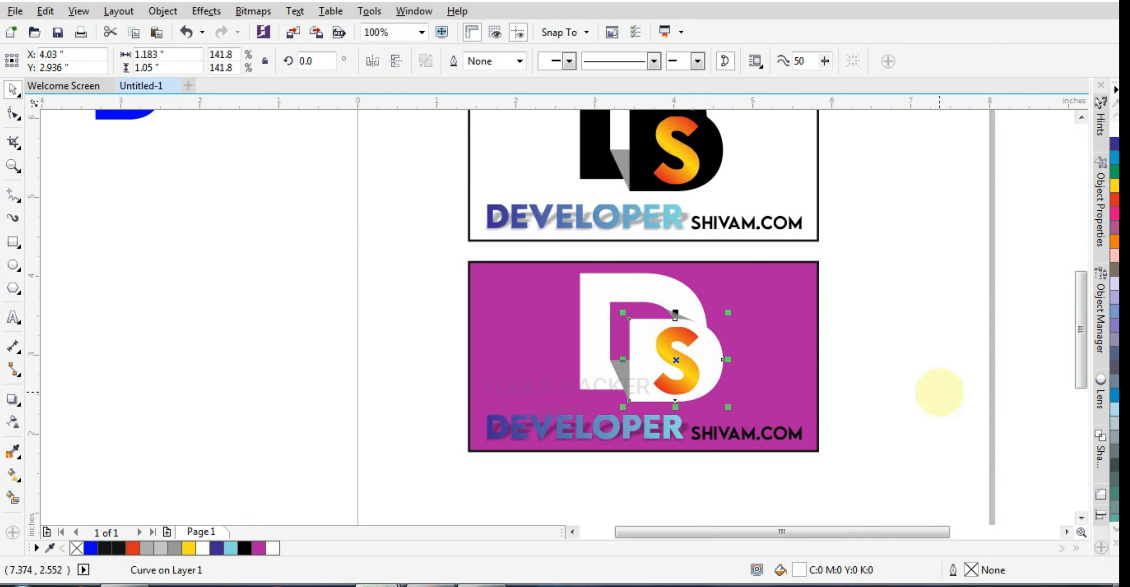
pyautogui.click(940, 390)
pyautogui.click(785, 432)
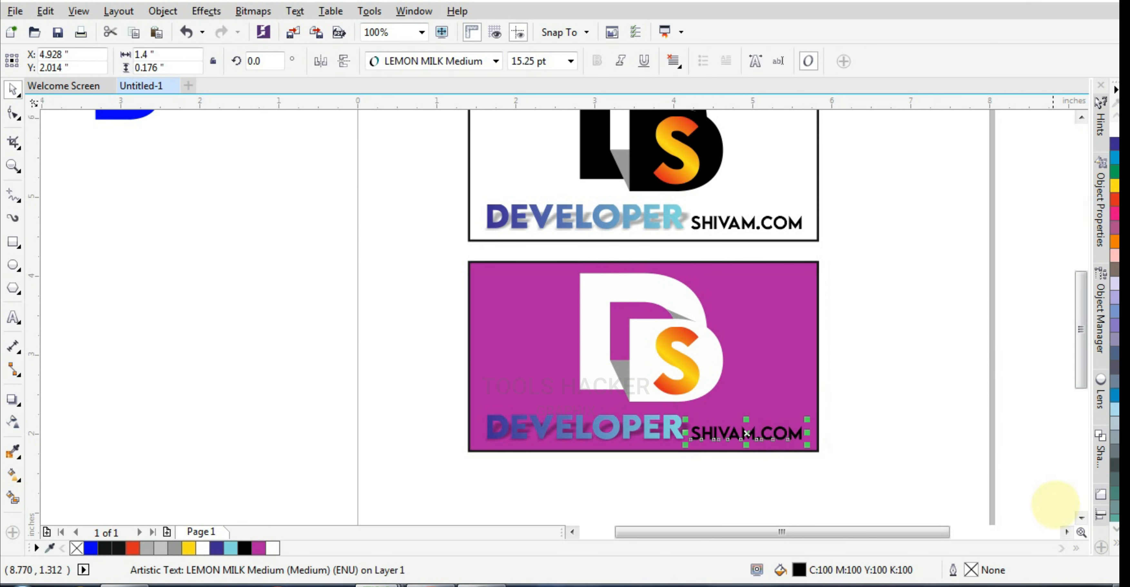
pyautogui.click(1116, 542)
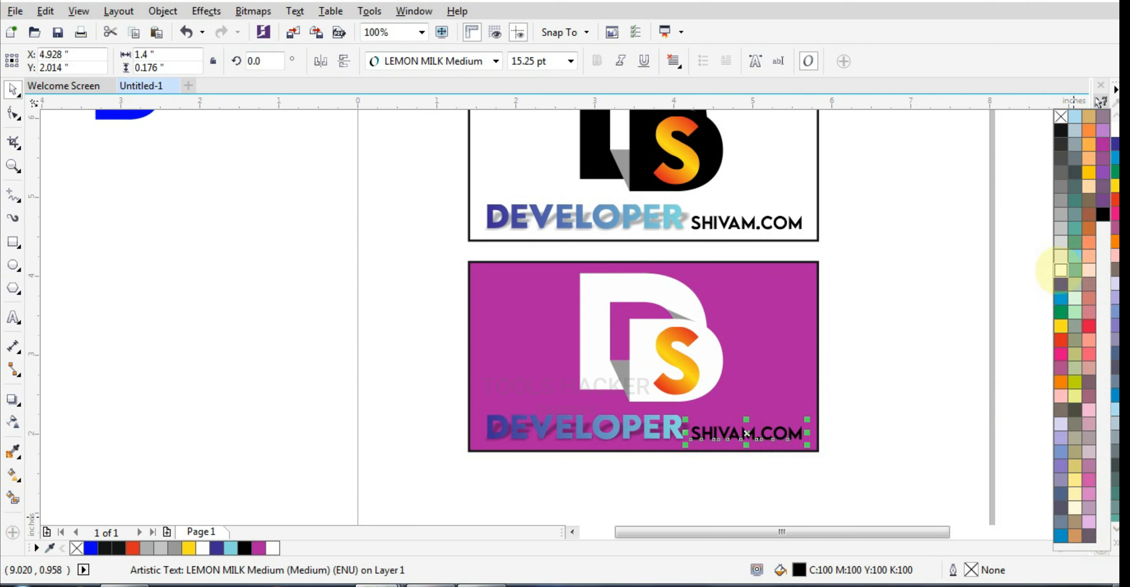
pyautogui.click(1061, 270)
pyautogui.click(939, 405)
# Set the end color of the DEVELOPER gradient in the duplicate logo to yellow
pyautogui.click(618, 422)
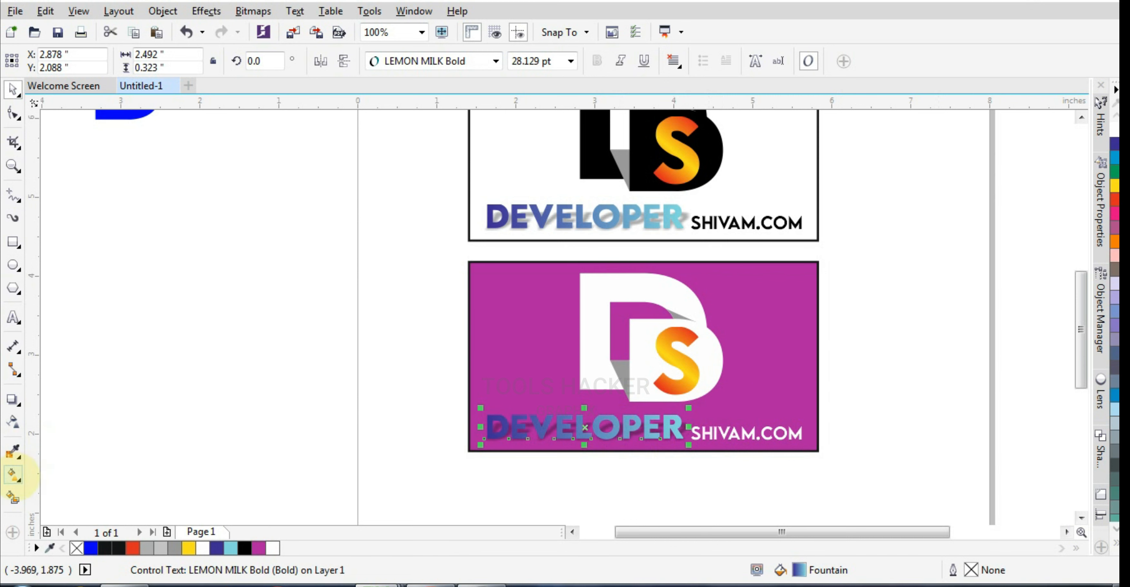
pyautogui.click(14, 475)
pyautogui.scroll(1, 607, 441)
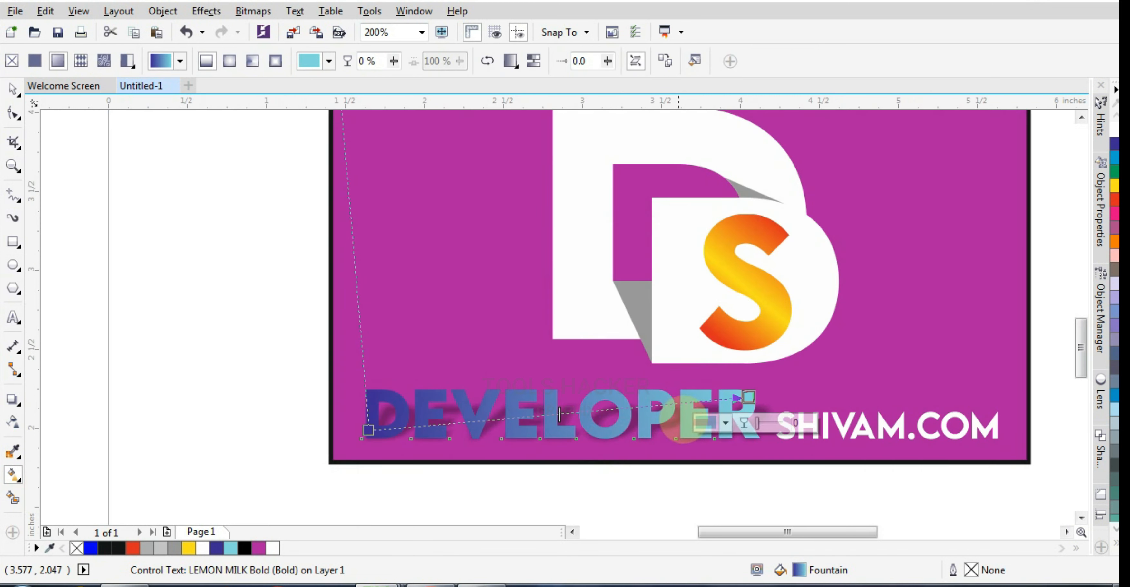
pyautogui.scroll(1, 682, 419)
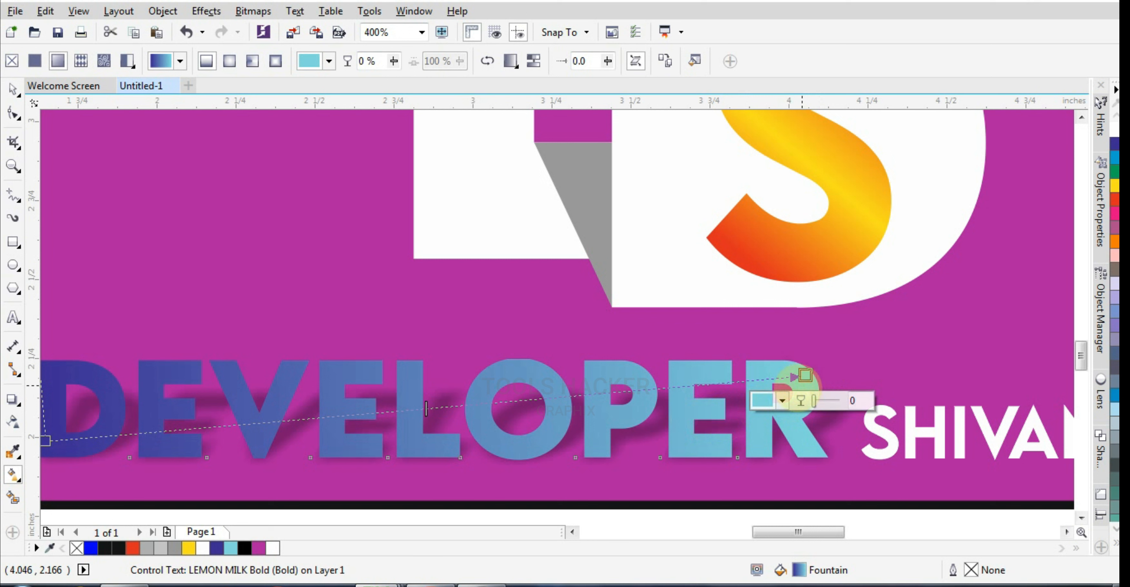
pyautogui.click(782, 400)
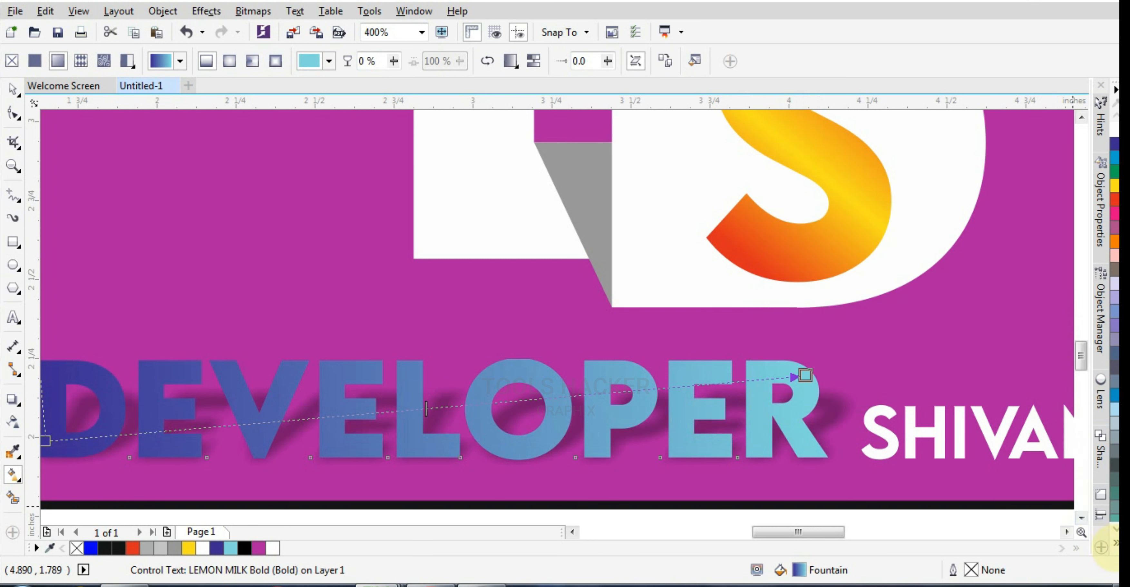
pyautogui.click(1115, 186)
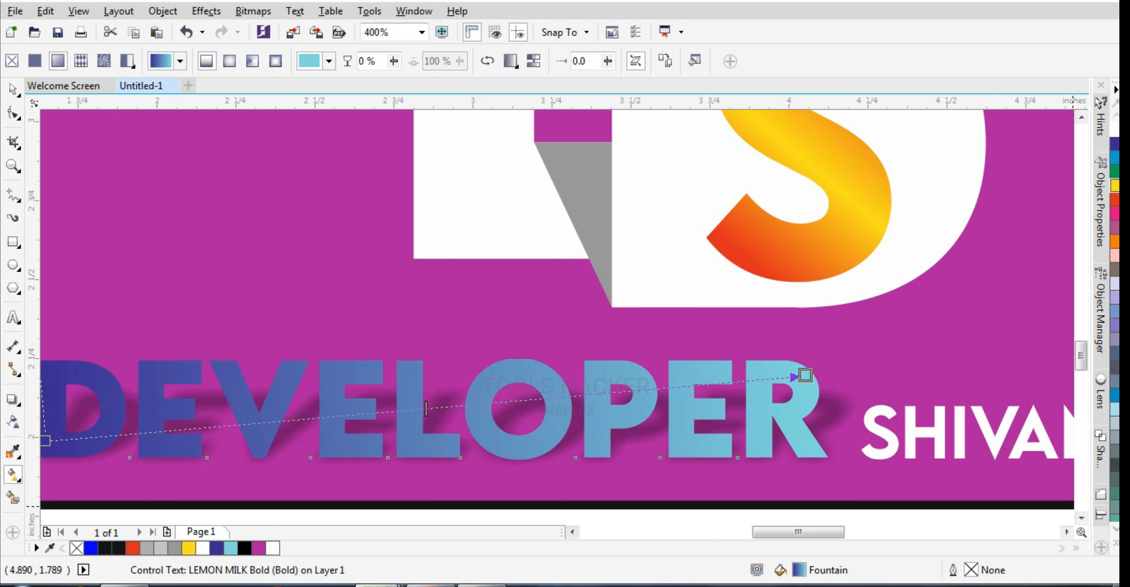
# Recolor the start of the duplicate's DEVELOPER gradient, trying orange and settling on red
pyautogui.scroll(-1, 753, 371)
pyautogui.click(399, 405)
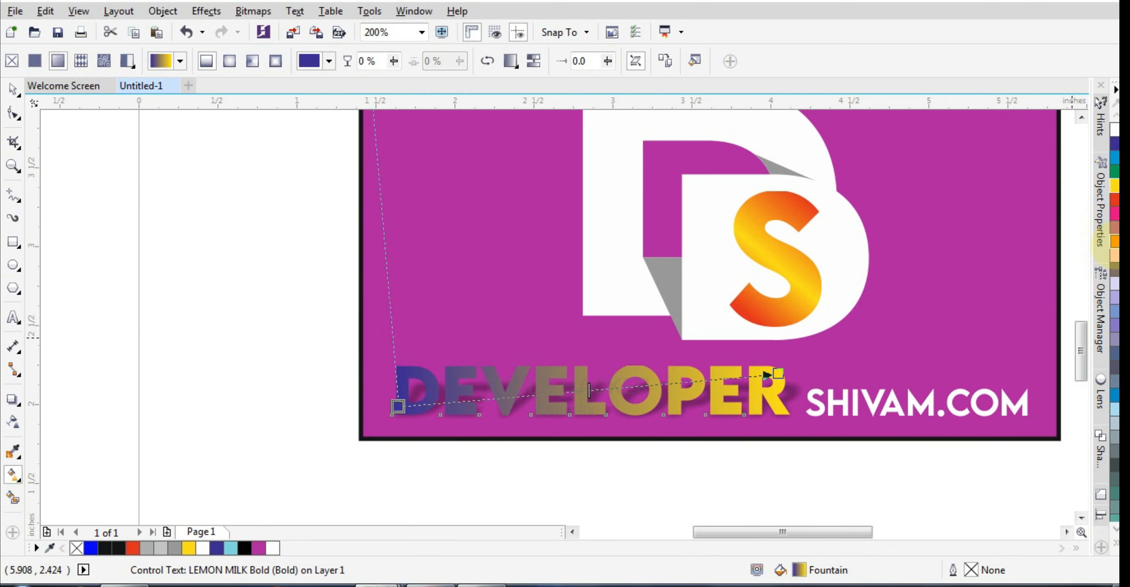
pyautogui.click(1115, 243)
pyautogui.scroll(-2, 729, 434)
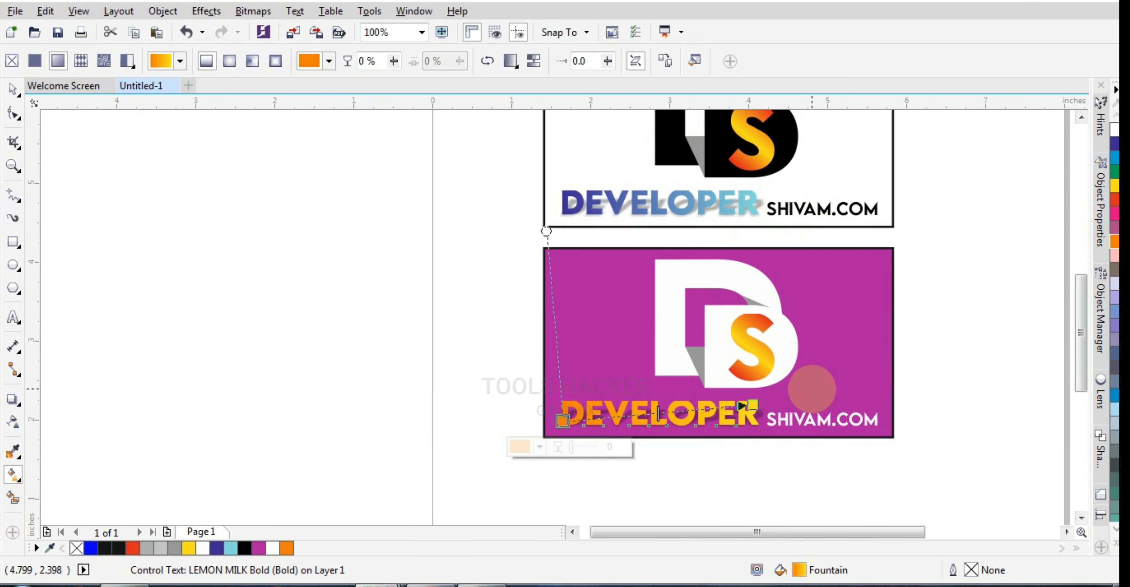
pyautogui.scroll(-2, 860, 375)
pyautogui.scroll(2, 849, 367)
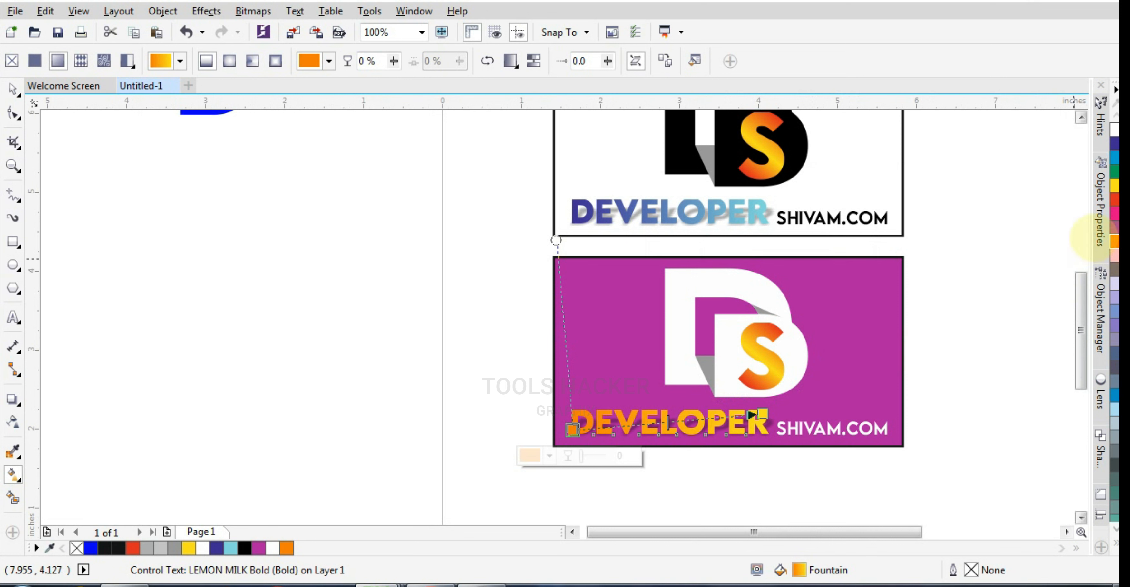
pyautogui.click(1114, 200)
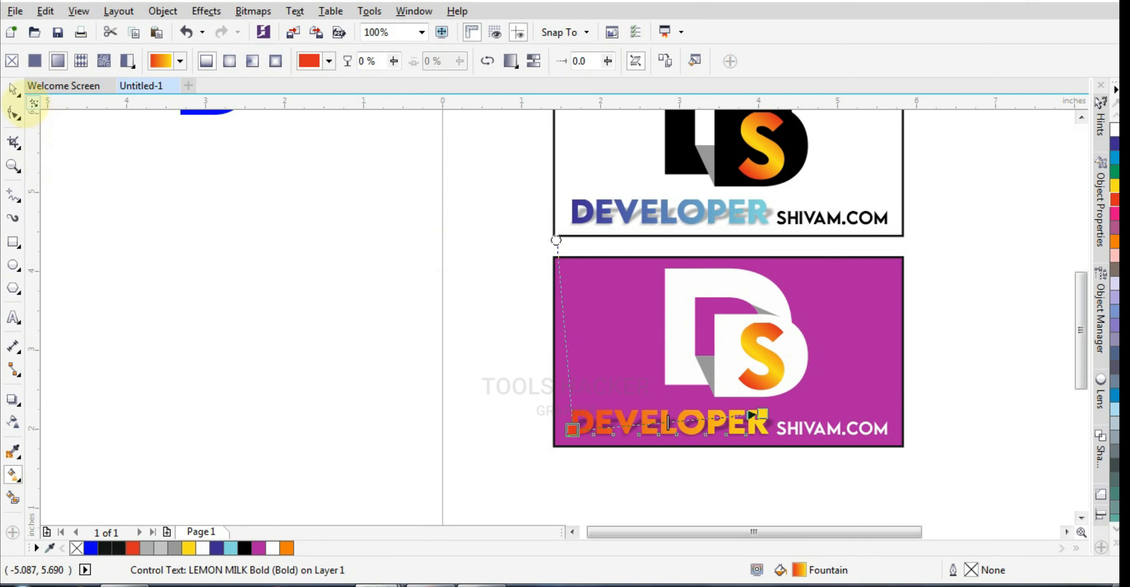
# Set both end colors of the gradient on the duplicate logo's s to dark blue
pyautogui.click(12, 89)
pyautogui.click(755, 351)
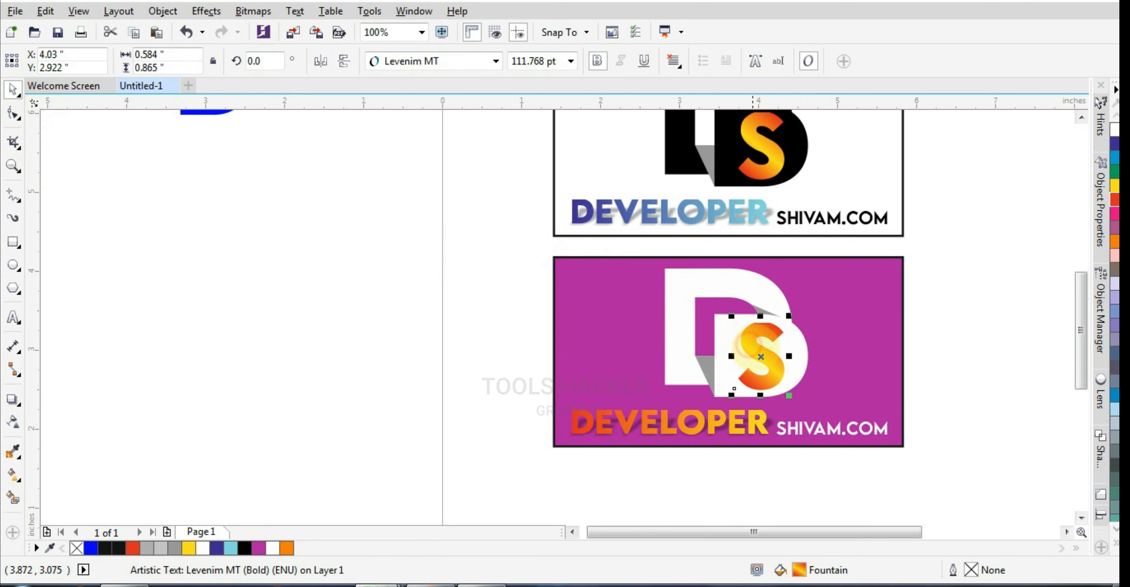
pyautogui.scroll(4, 761, 345)
pyautogui.click(13, 475)
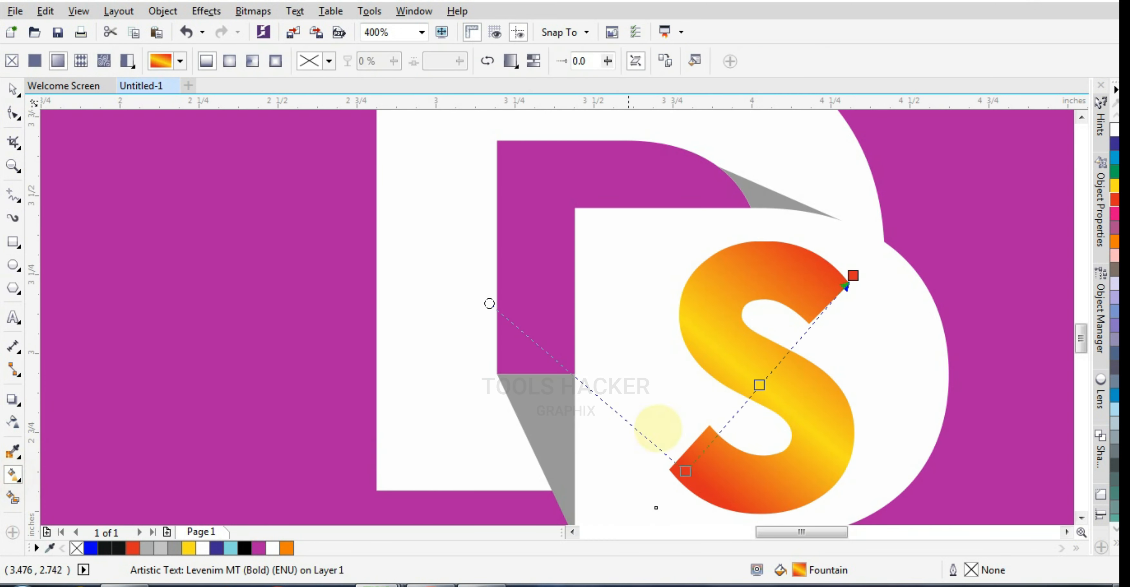
pyautogui.click(686, 472)
pyautogui.click(1115, 144)
pyautogui.click(853, 275)
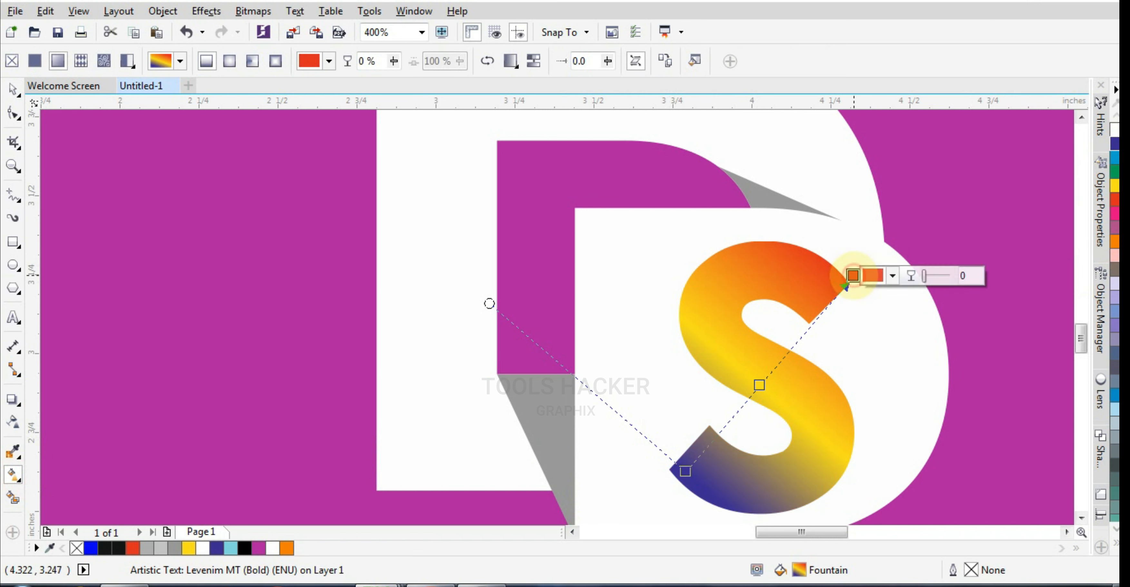
pyautogui.click(1115, 144)
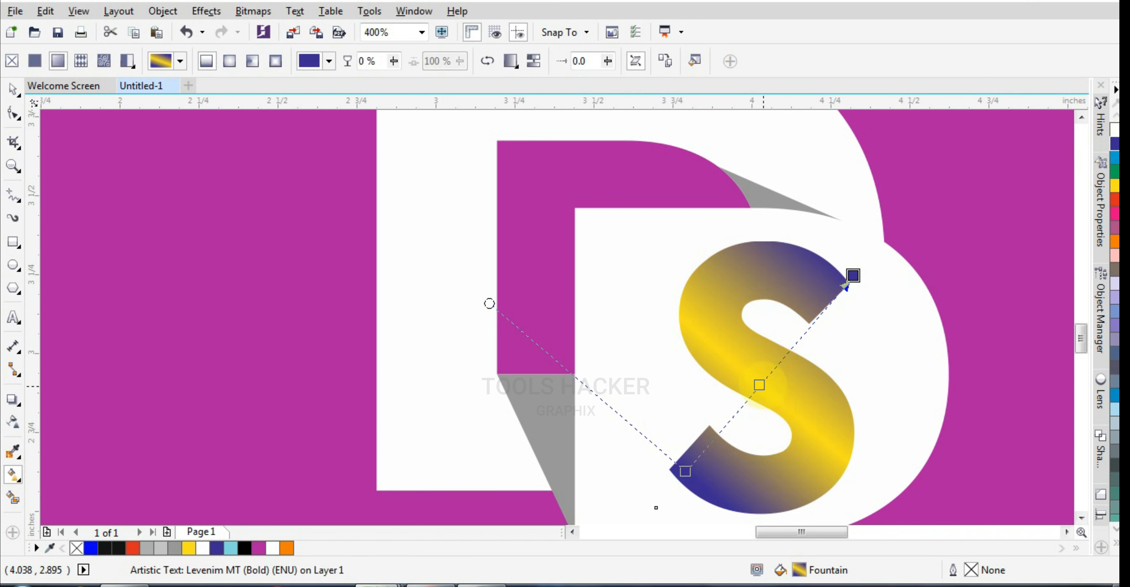
# Set the middle color of the s gradient in the duplicate logo to light blue
pyautogui.click(759, 385)
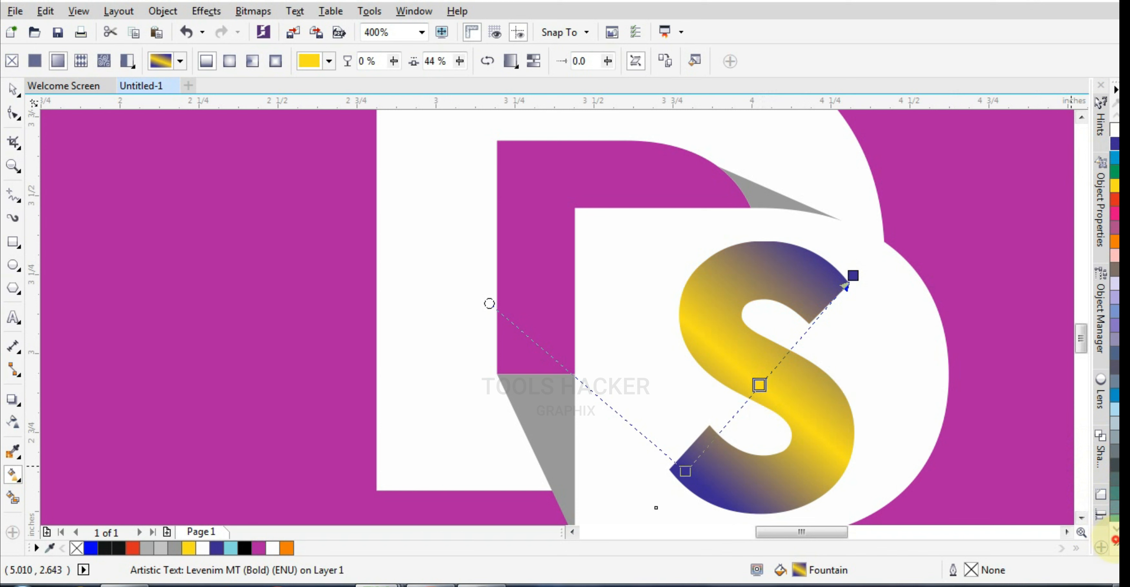
pyautogui.click(1115, 540)
pyautogui.click(1075, 256)
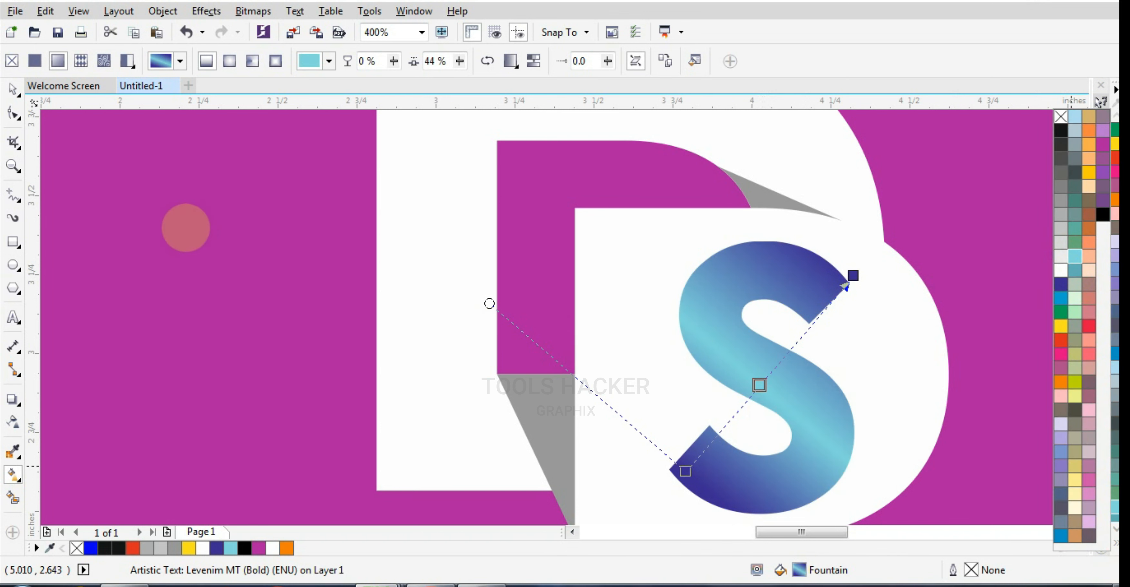
pyautogui.scroll(-2, 575, 275)
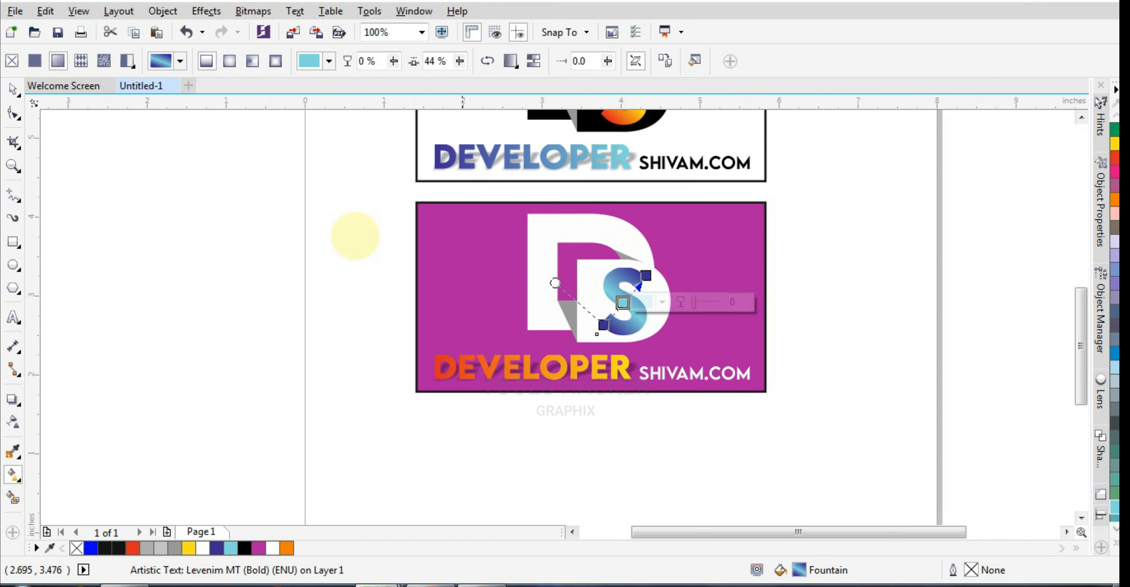
# Fill the duplicate logo's background rectangle with black and remove its outline
pyautogui.click(12, 90)
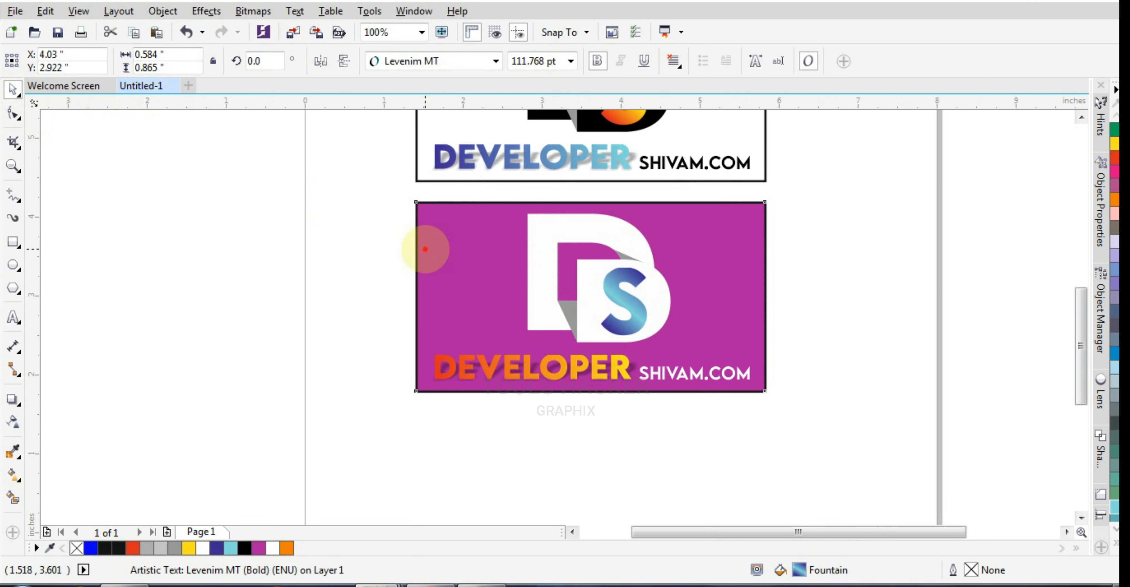
pyautogui.click(424, 246)
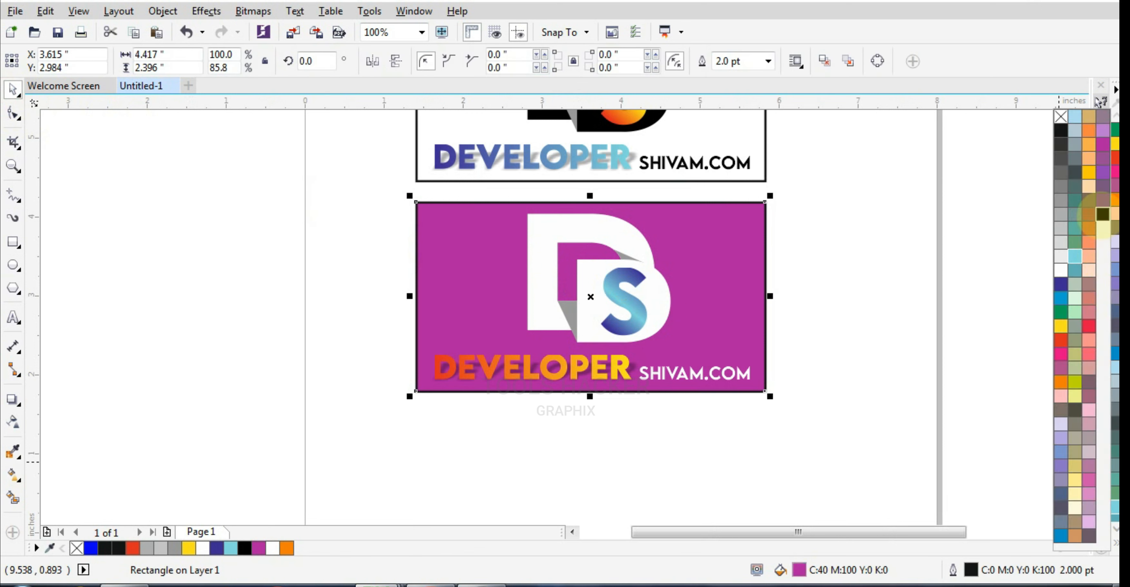
pyautogui.click(1103, 214)
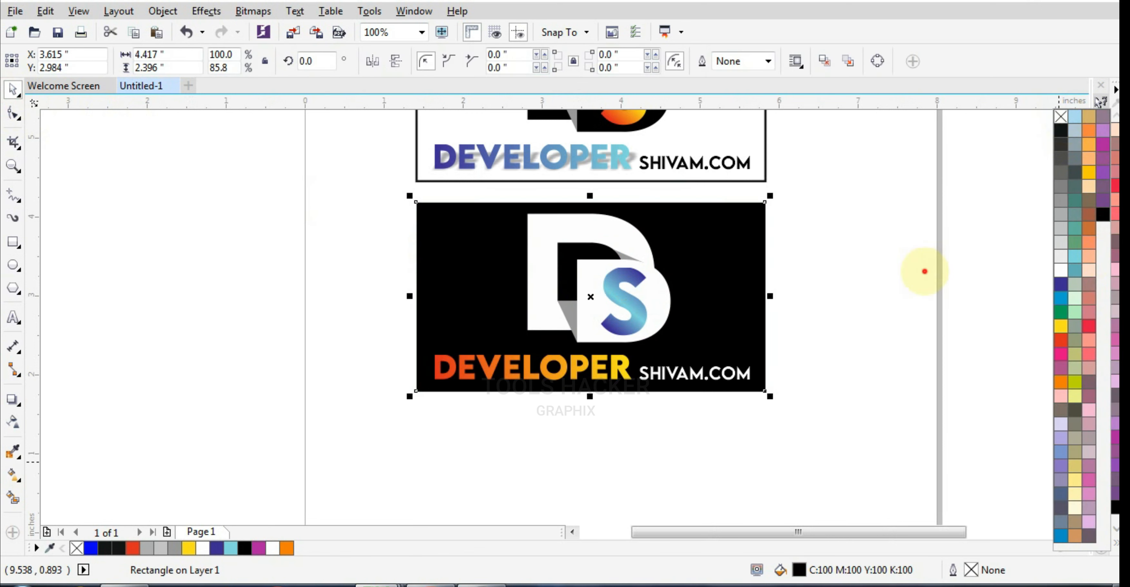
pyautogui.scroll(-1, 871, 369)
pyautogui.click(873, 336)
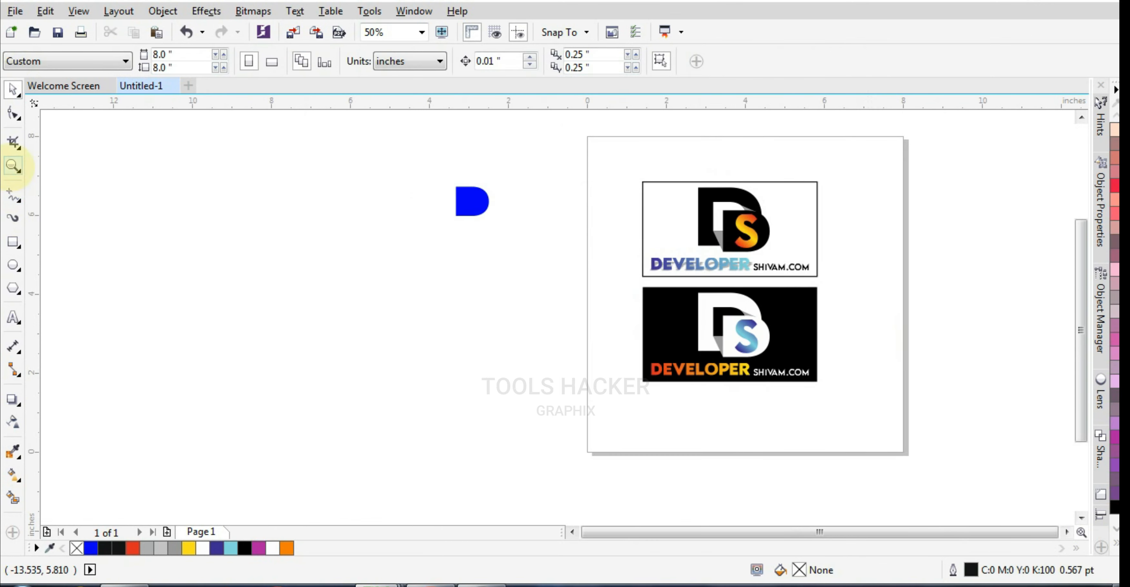
# Zoom in on both logo versions and check them in a full-screen preview
pyautogui.click(13, 166)
pyautogui.moveTo(629, 177); pyautogui.dragTo(821, 385)
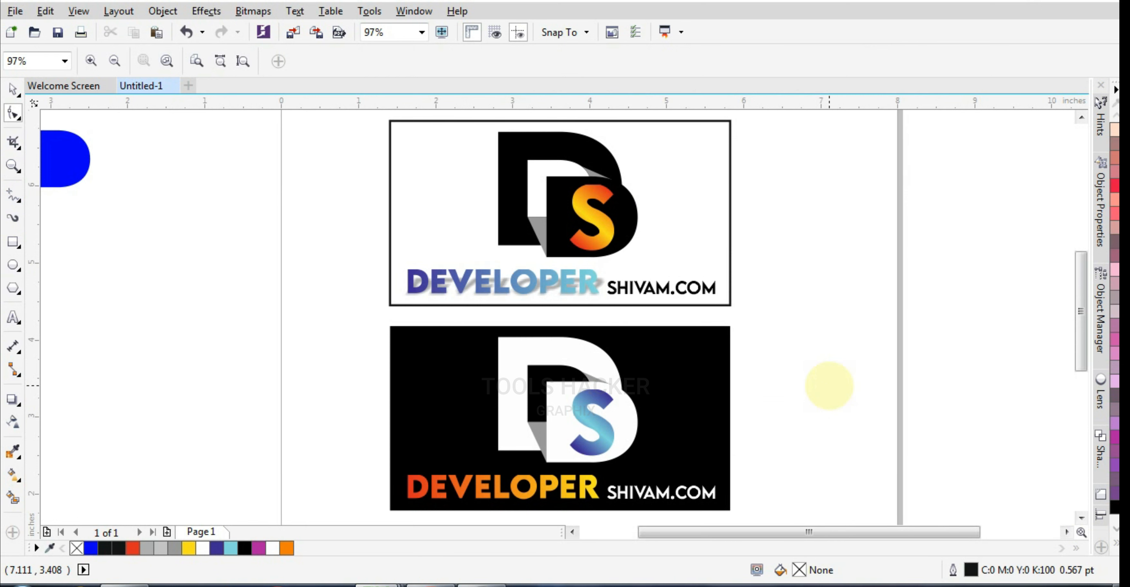
pyautogui.press('F9')
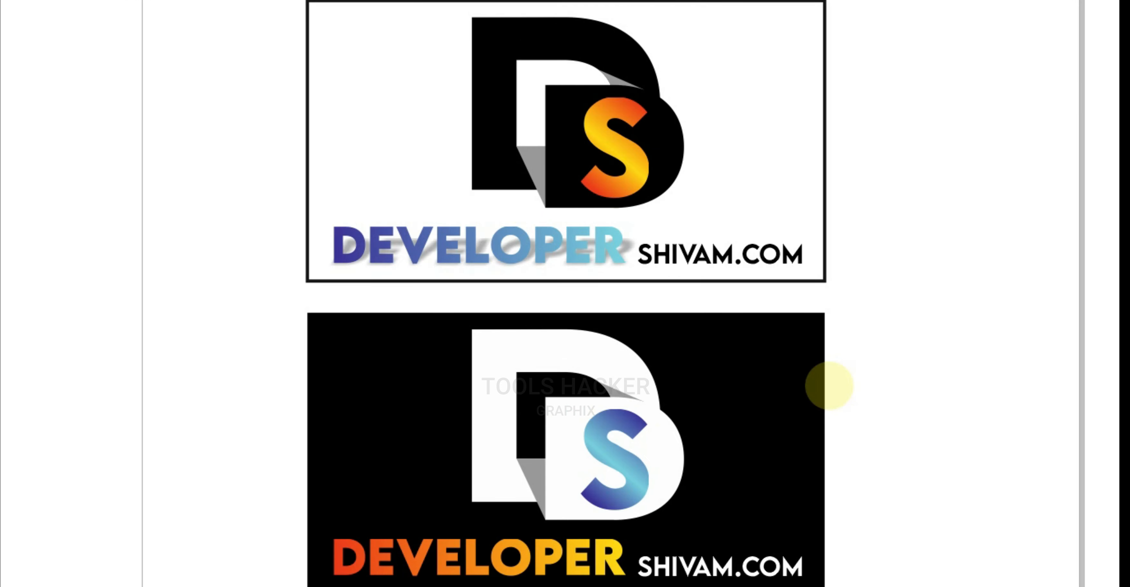